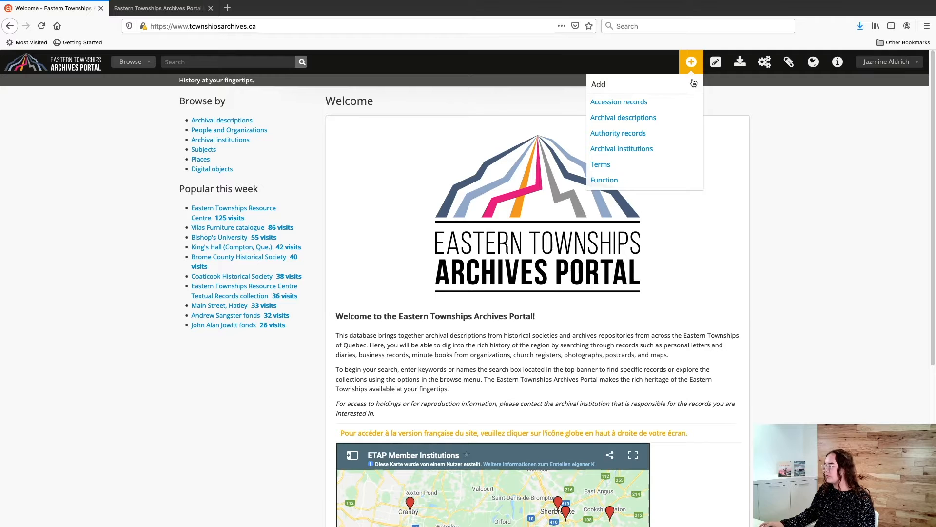
# Start a new authority record and set its type of entity to Person in the Identity area.
pyautogui.click(641, 134)
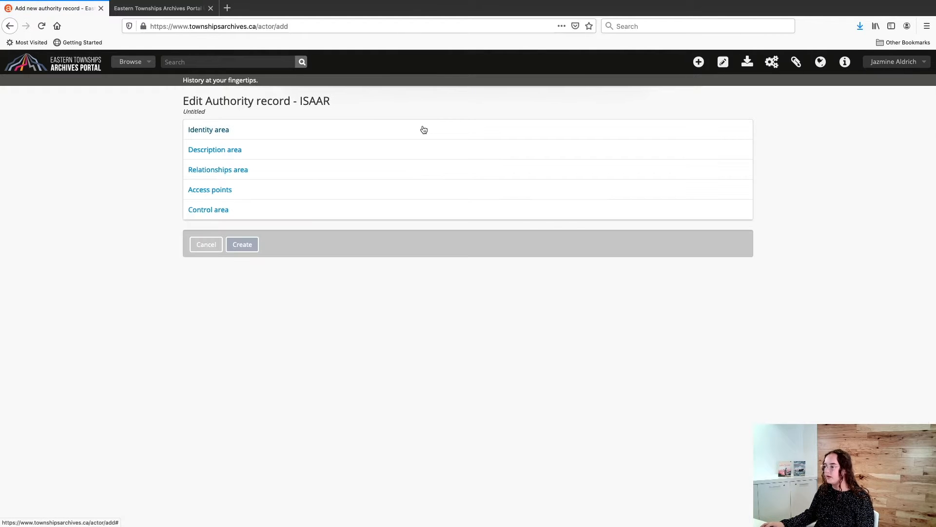
pyautogui.click(251, 134)
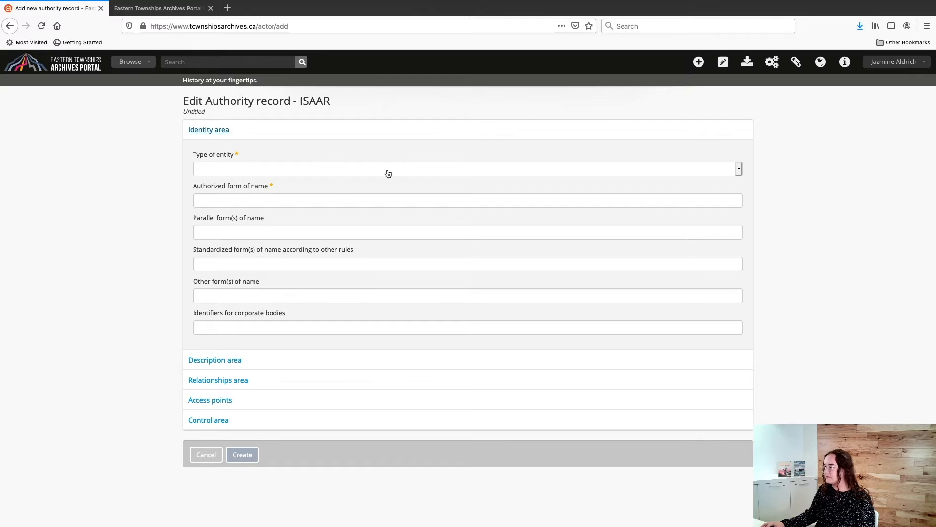
pyautogui.click(270, 171)
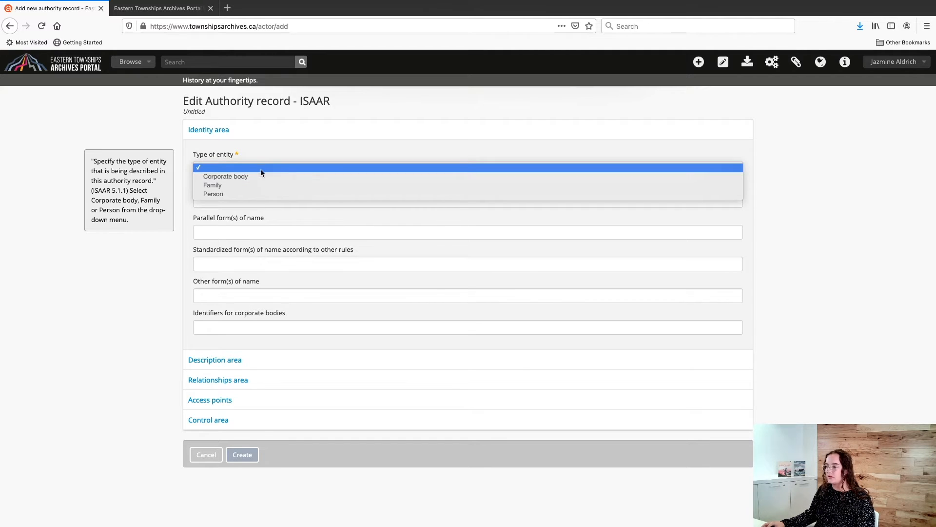
pyautogui.click(246, 194)
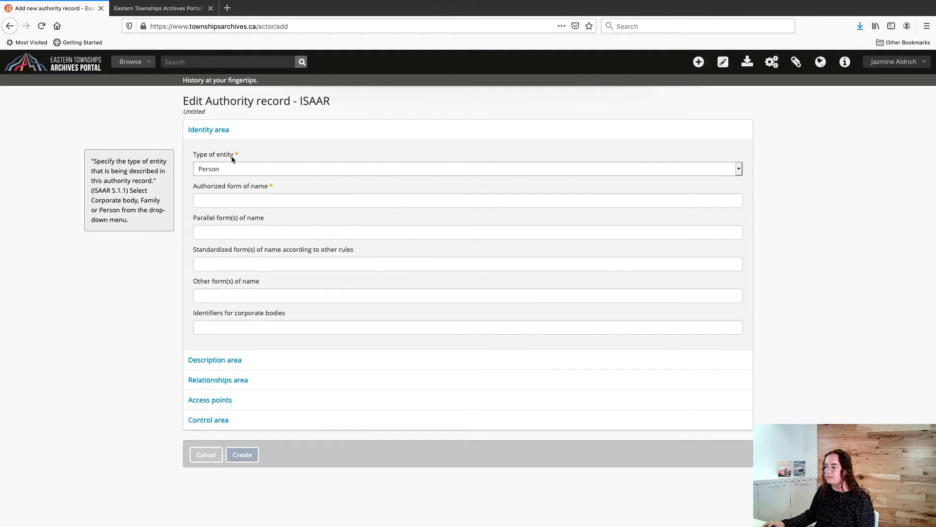
# Enter the person's full name as the authorized form of name and check the parallel and other name fields.
pyautogui.click(246, 200)
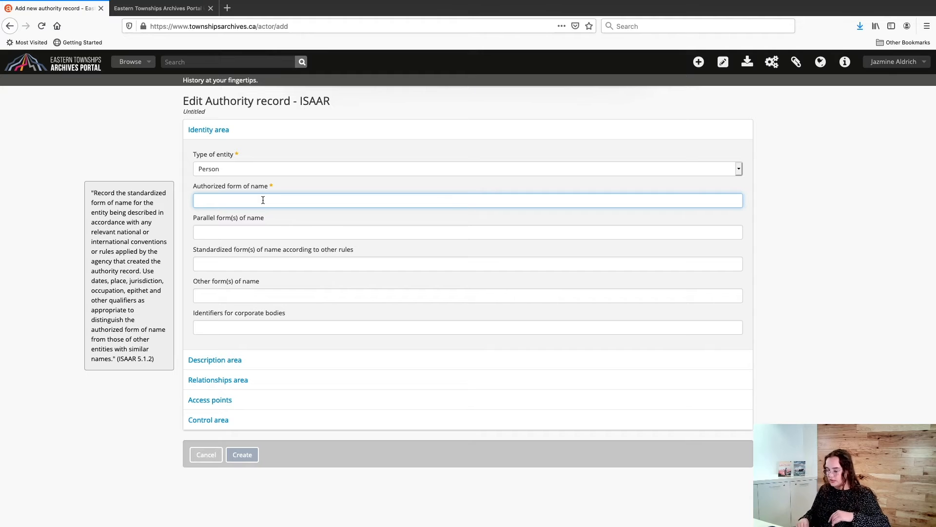
pyautogui.write('ohn')
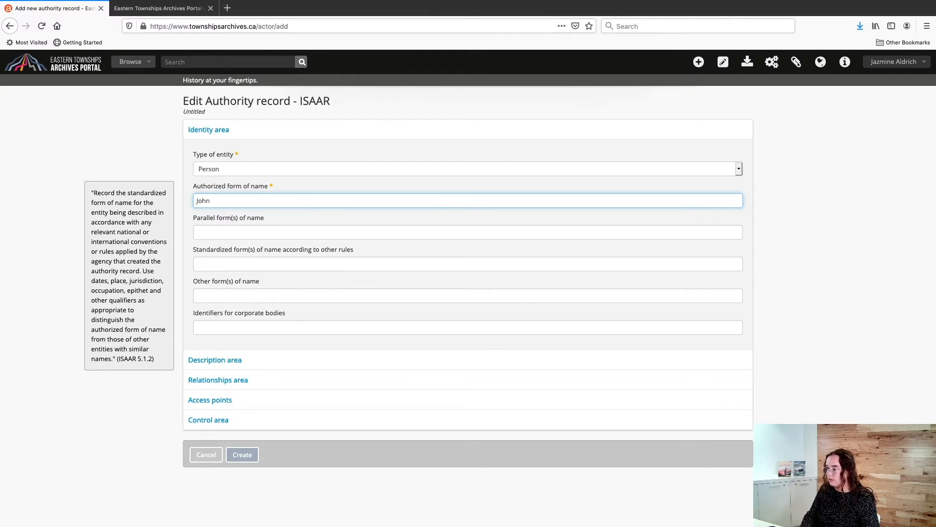
pyautogui.write(' Doe')
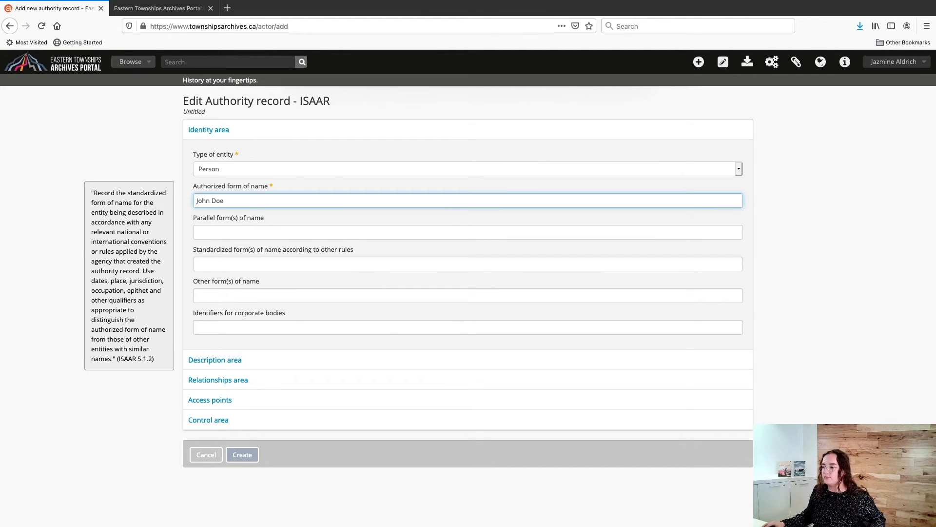
pyautogui.click(832, 219)
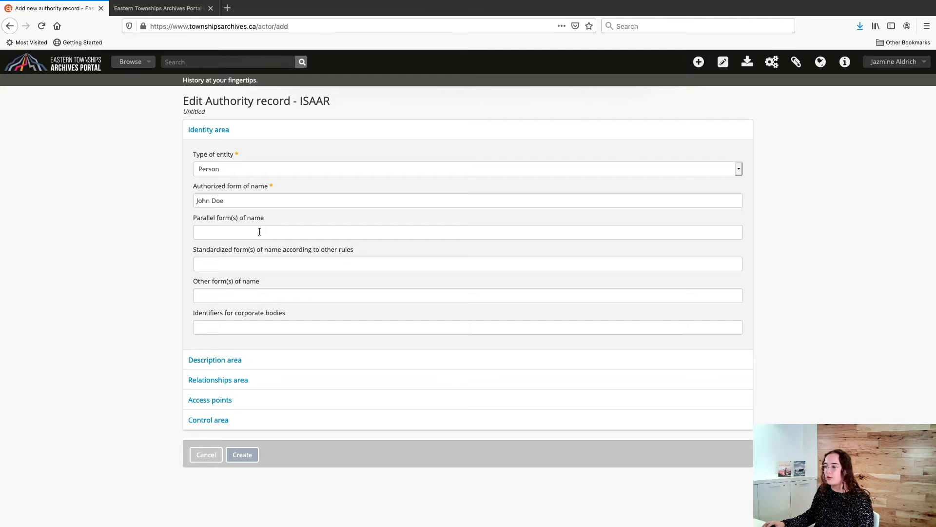
pyautogui.click(228, 230)
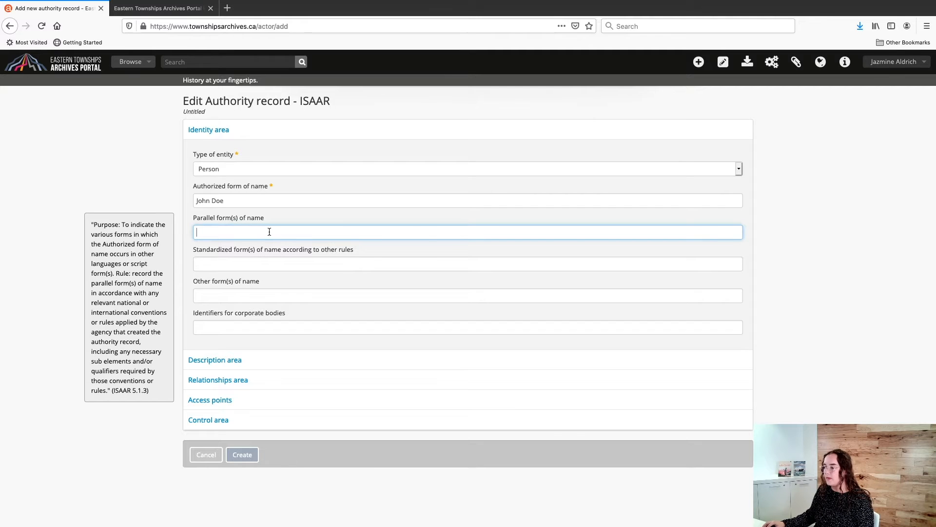
pyautogui.click(231, 294)
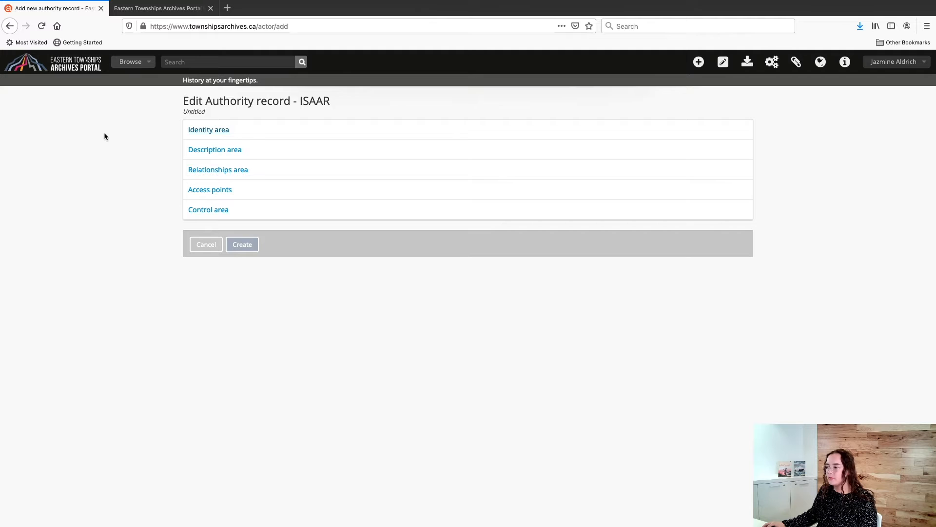
# Examine the Description area fields and the manual's Annex A on dates of existence forms for people.
pyautogui.click(256, 153)
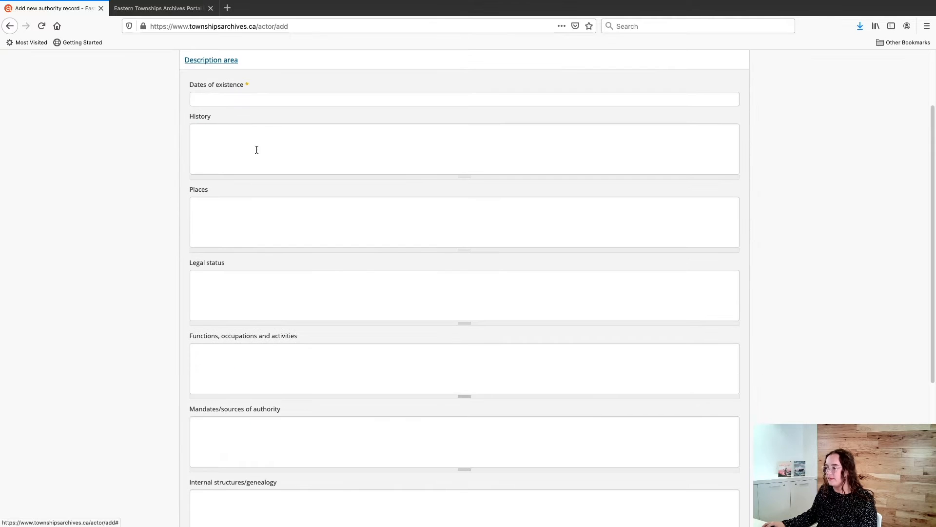
pyautogui.scroll(-1, 101, 147)
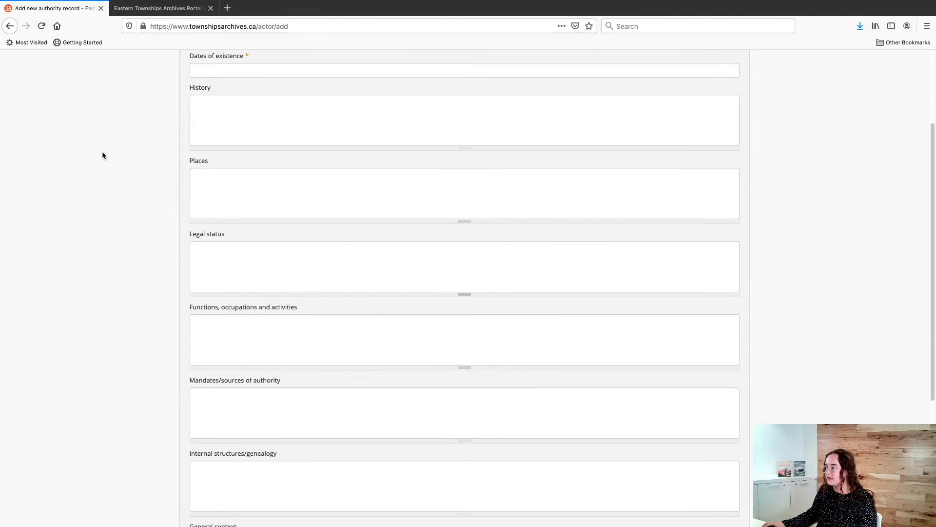
pyautogui.scroll(3, 101, 151)
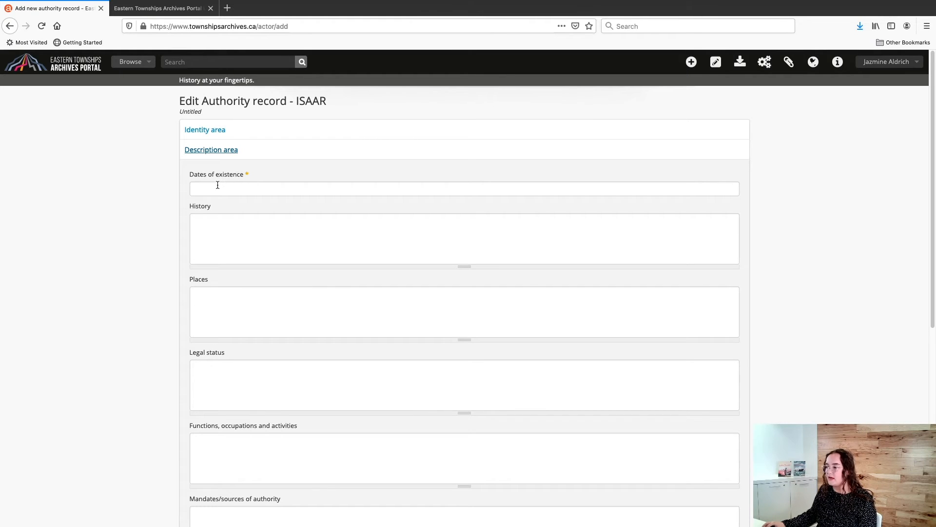
pyautogui.click(160, 9)
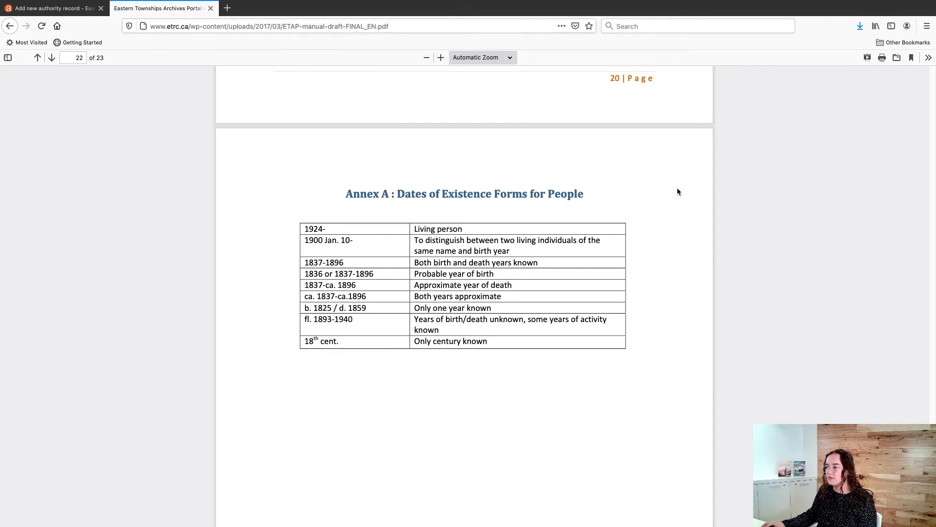
pyautogui.click(55, 9)
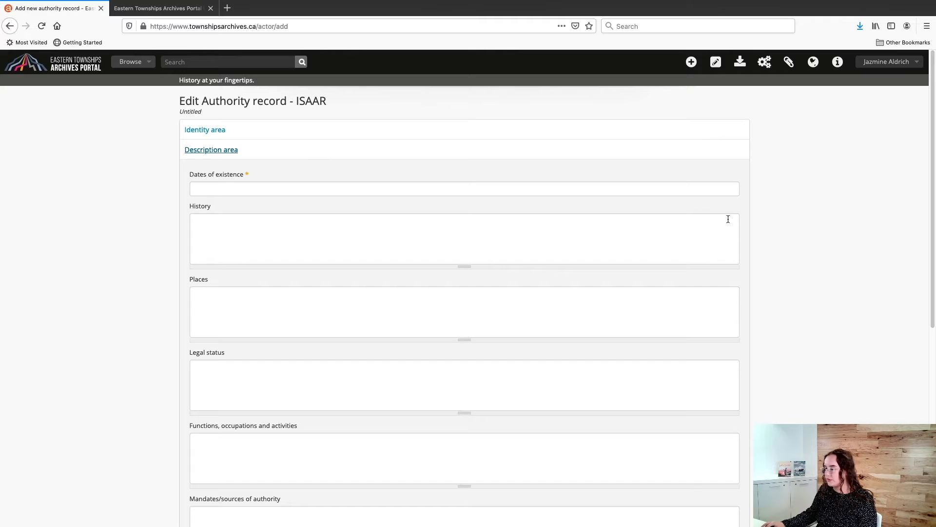
pyautogui.scroll(-1, 574, 220)
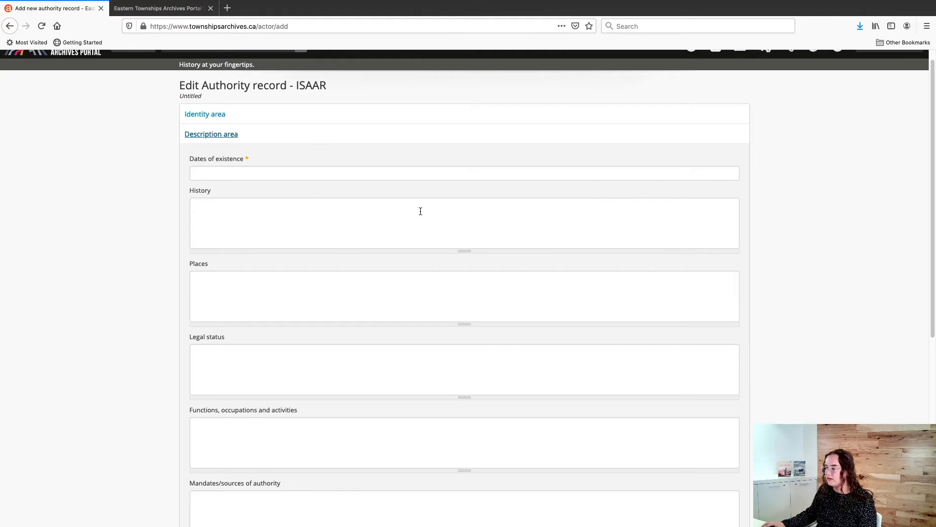
pyautogui.click(261, 209)
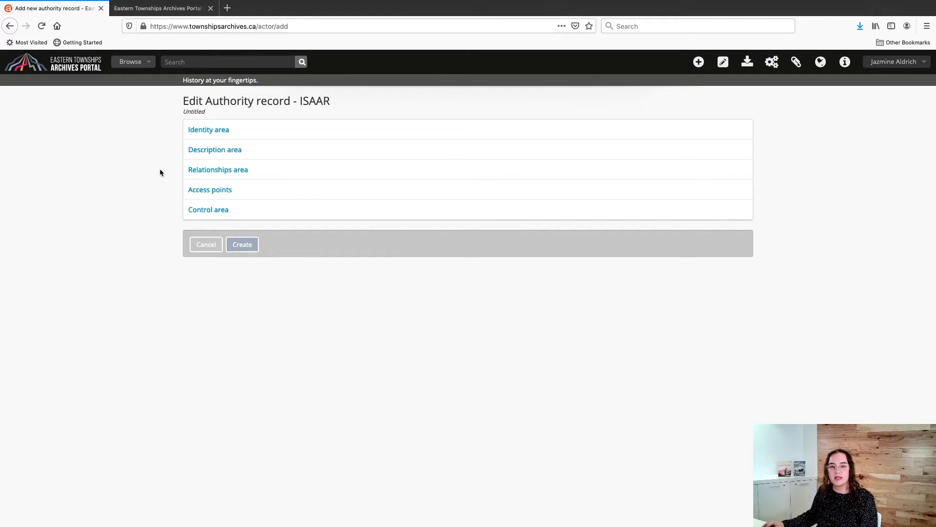
# Review the fields in the authority record's Relationships area, Access points and Control area.
pyautogui.click(262, 173)
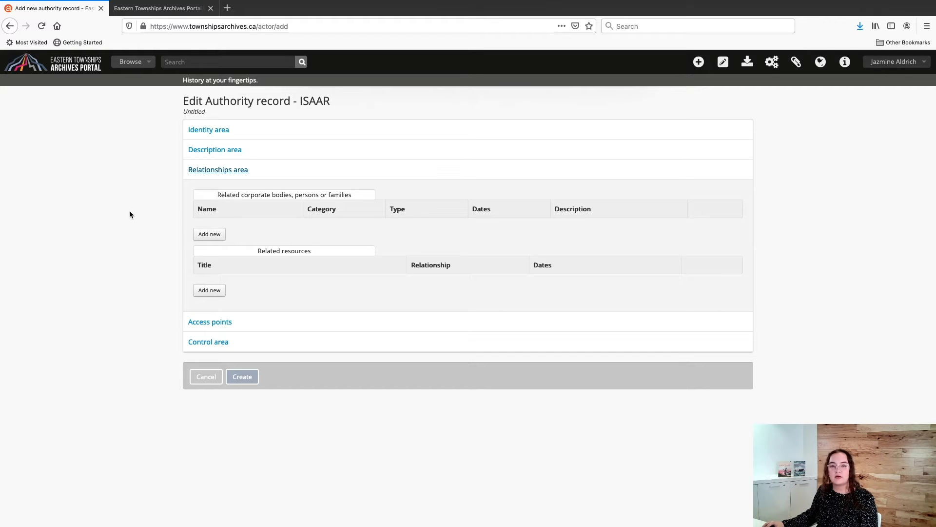
pyautogui.click(295, 171)
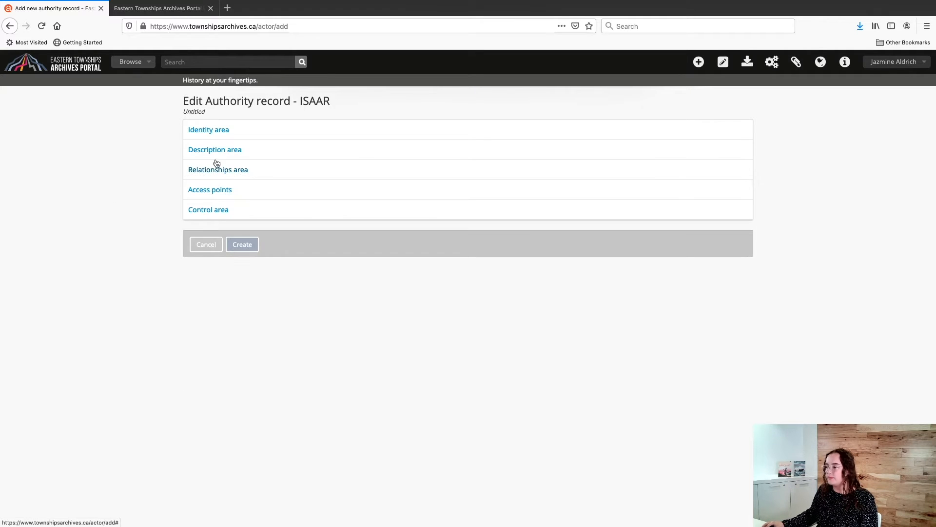
pyautogui.click(247, 190)
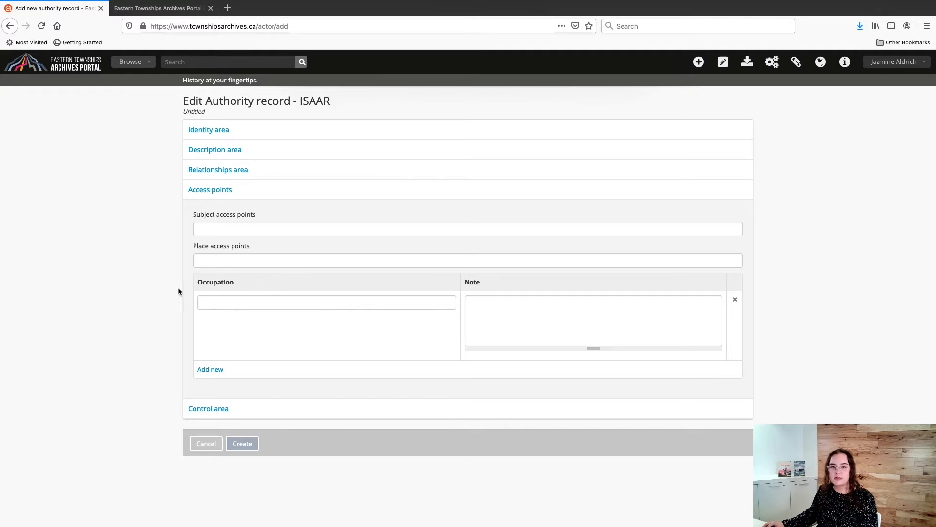
pyautogui.click(267, 194)
pyautogui.click(246, 214)
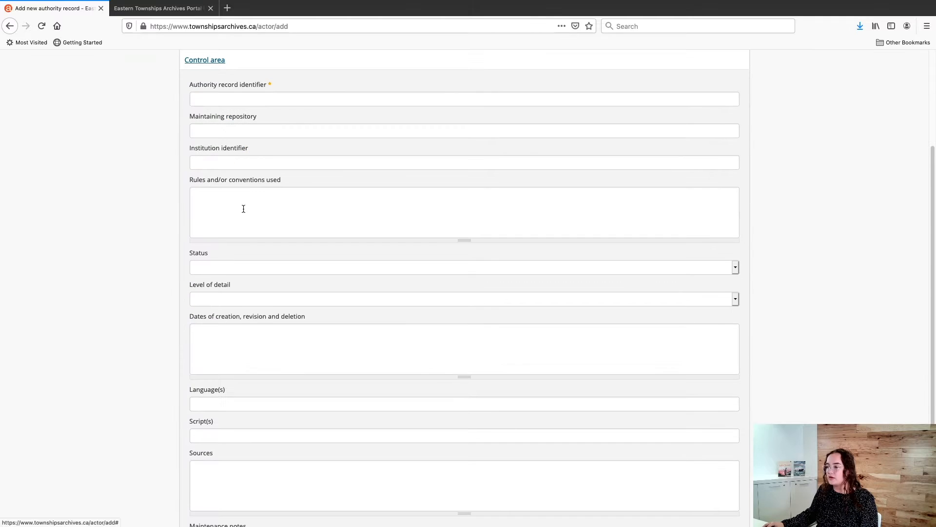
pyautogui.scroll(-1, 127, 170)
pyautogui.scroll(2, 127, 174)
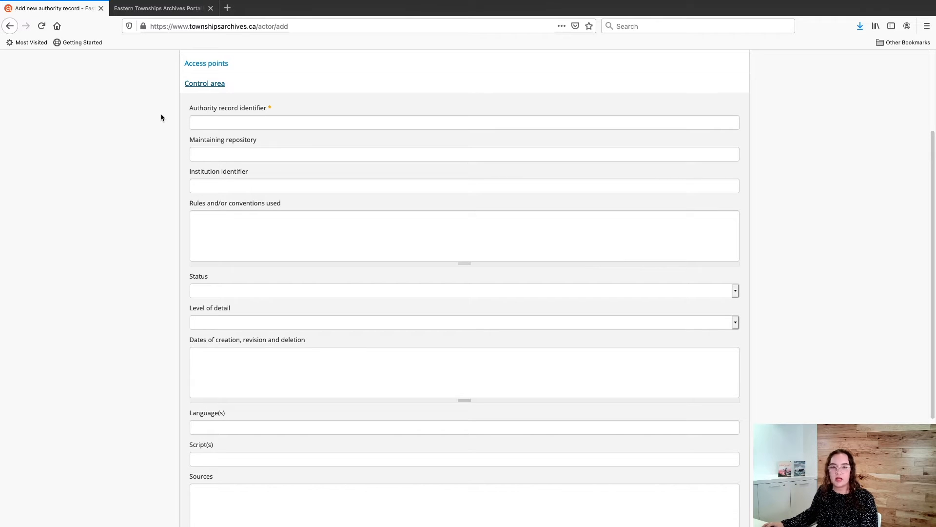
pyautogui.click(279, 82)
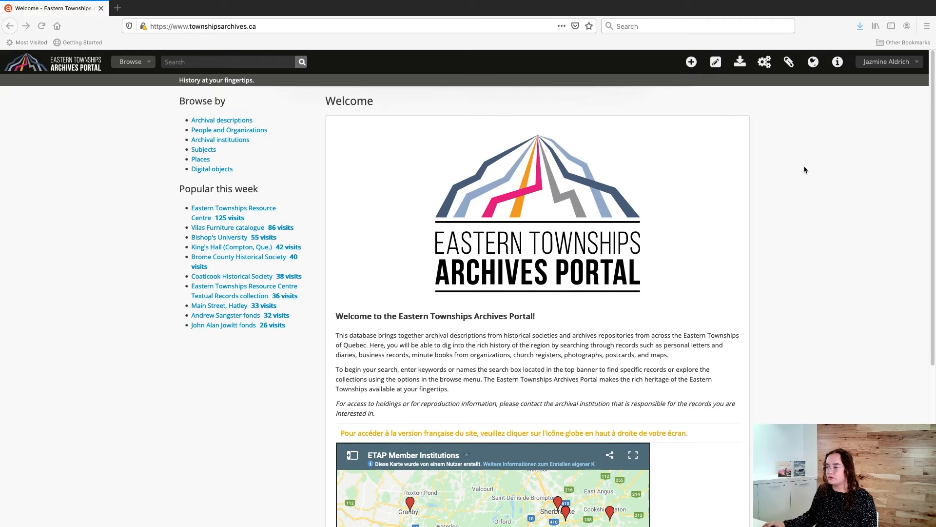
# Start a new archival description and expand its Title and statement of responsibility area.
pyautogui.click(691, 65)
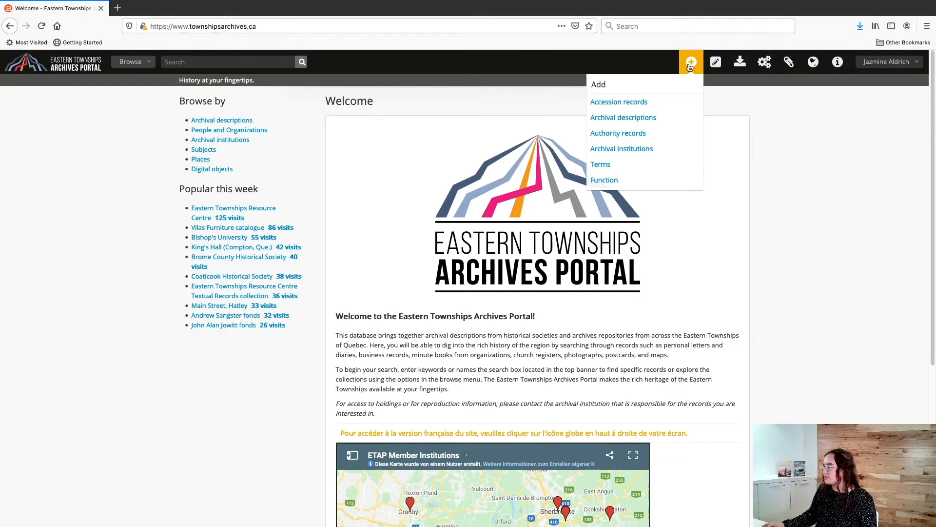
pyautogui.click(648, 119)
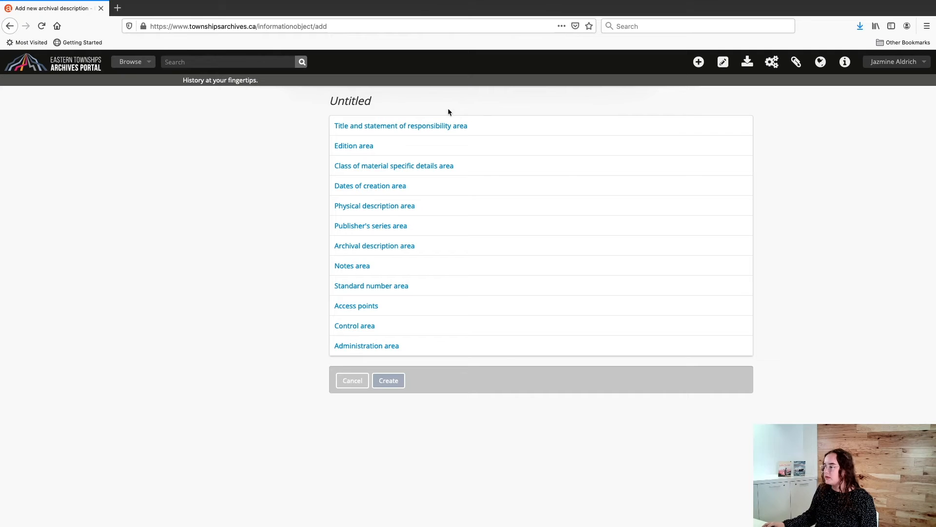
pyautogui.click(507, 131)
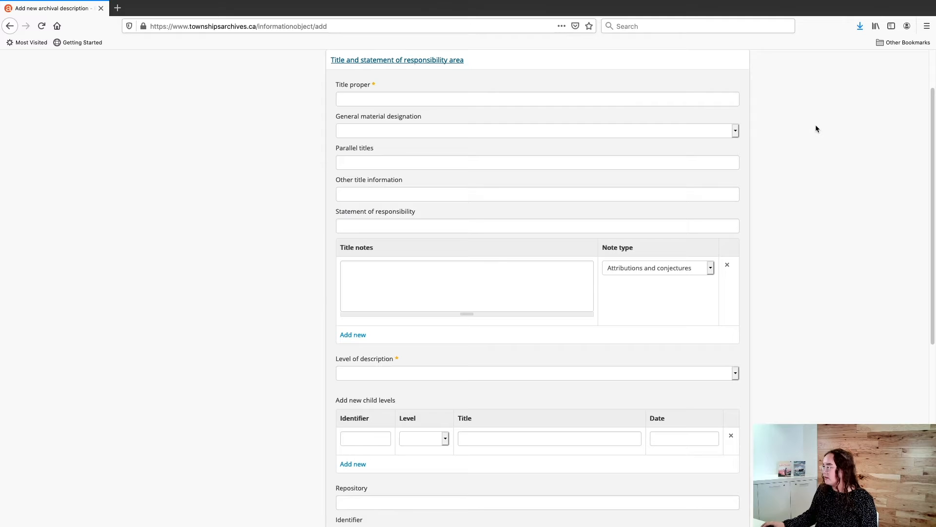
# Enter the creator's full name followed by "fonds" as the title proper.
pyautogui.scroll(2, 816, 126)
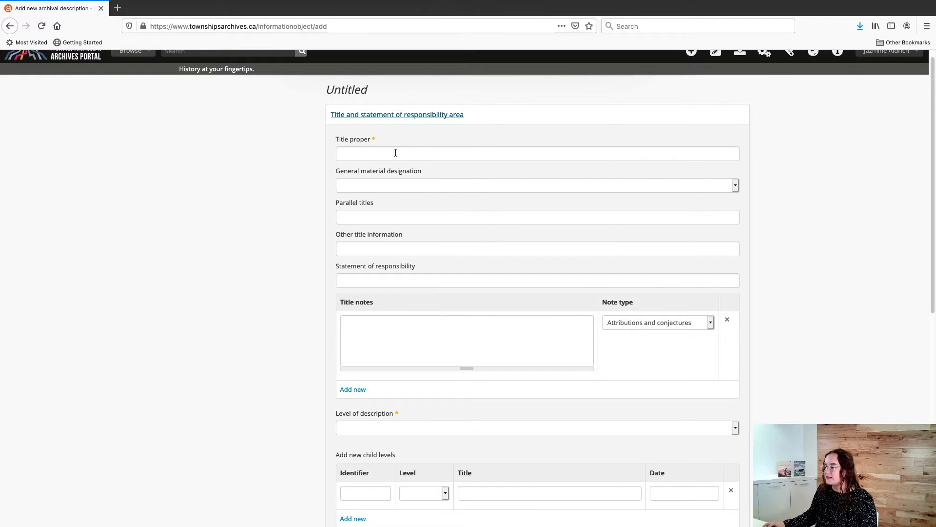
pyautogui.click(396, 152)
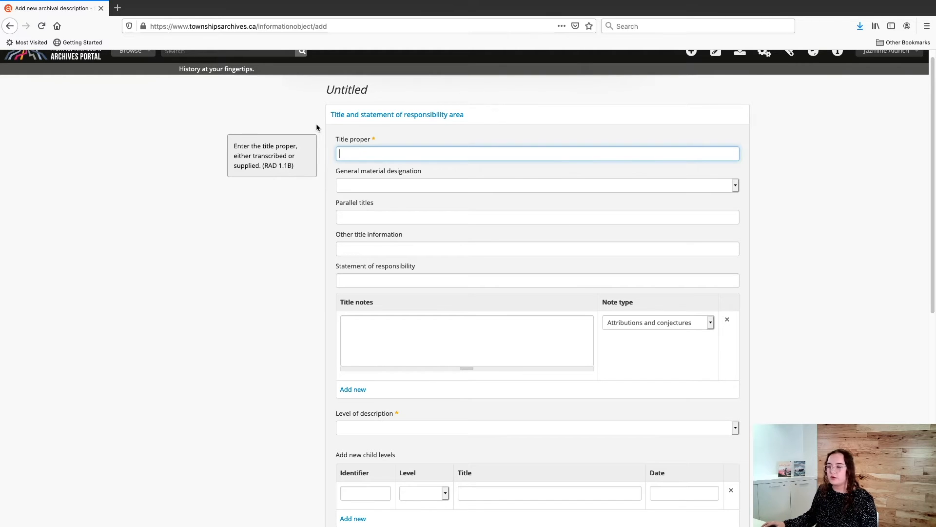
pyautogui.write('John Doe fonds')
pyautogui.click(771, 192)
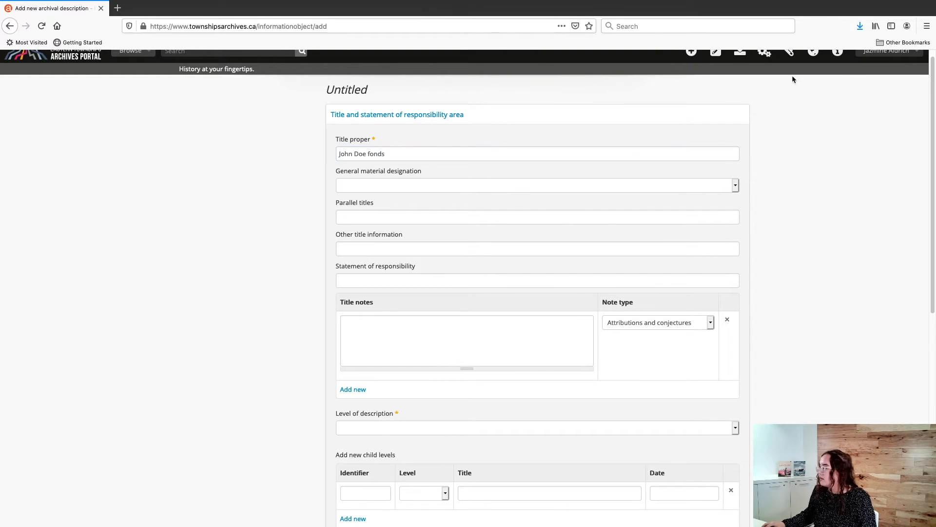
# Add a title note of type Source of title proper reading "Title based on contents of fonds.".
pyautogui.scroll(-1, 788, 196)
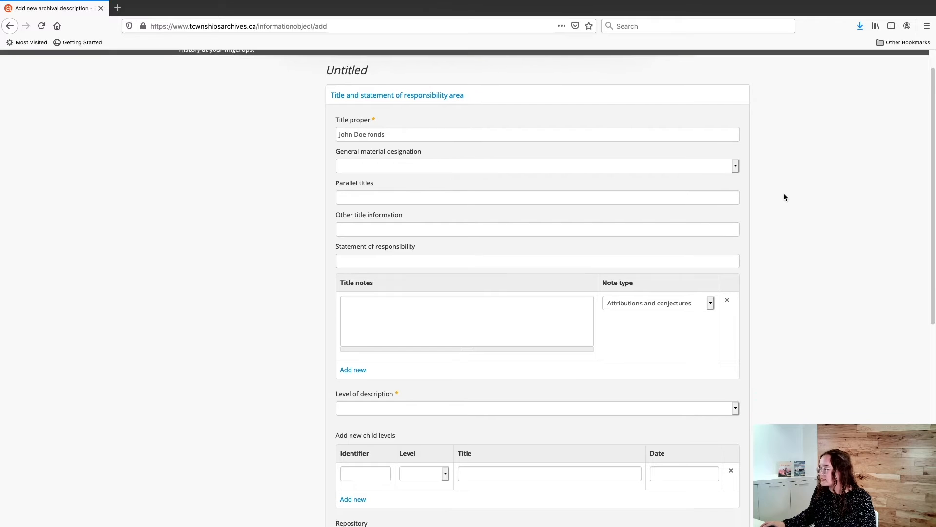
pyautogui.scroll(-3, 789, 206)
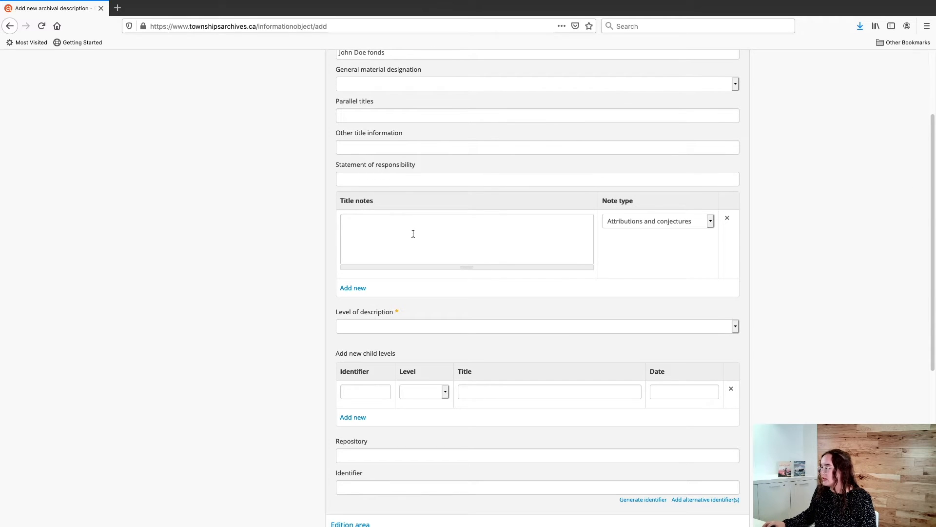
pyautogui.click(673, 224)
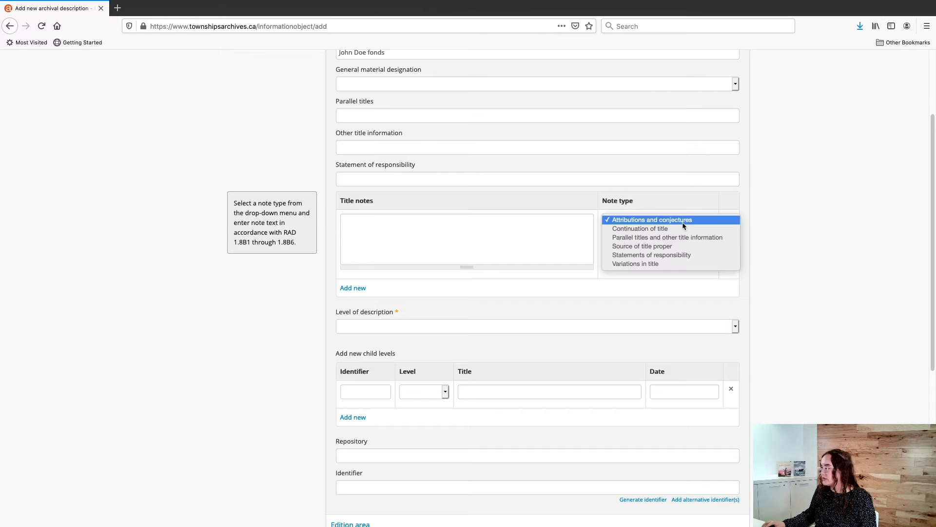
pyautogui.click(652, 248)
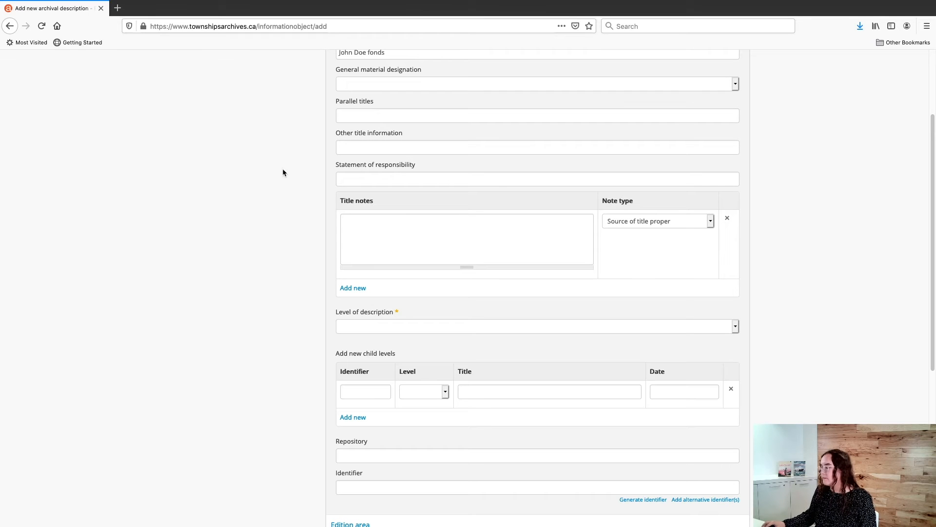
pyautogui.click(396, 227)
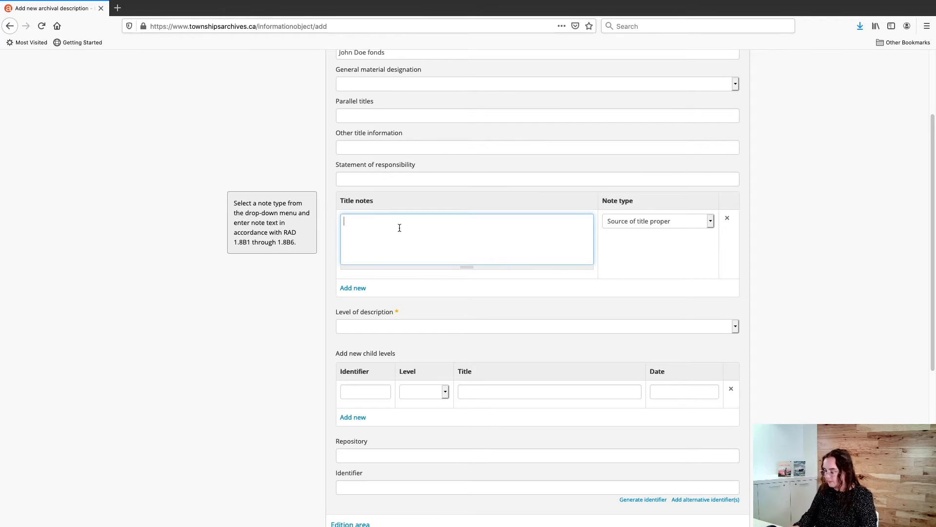
pyautogui.write('Title based on co')
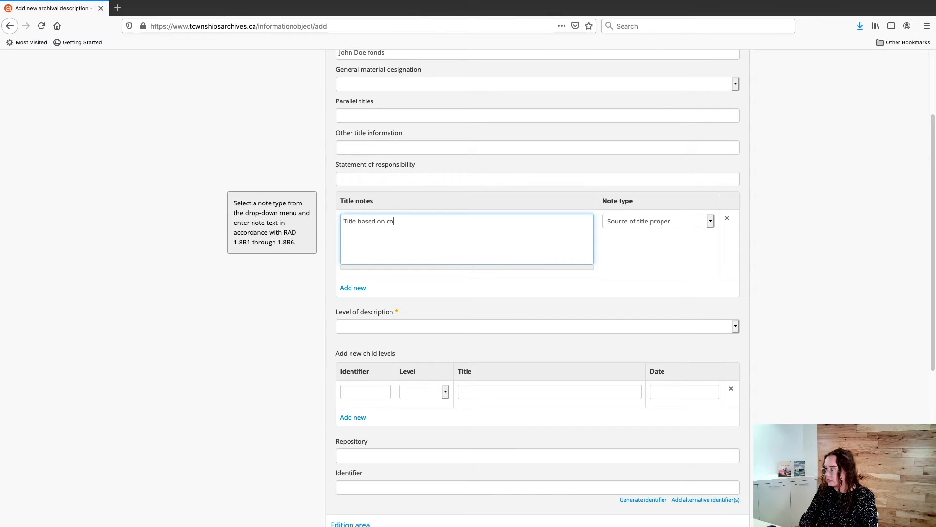
pyautogui.write('ntents of fonds')
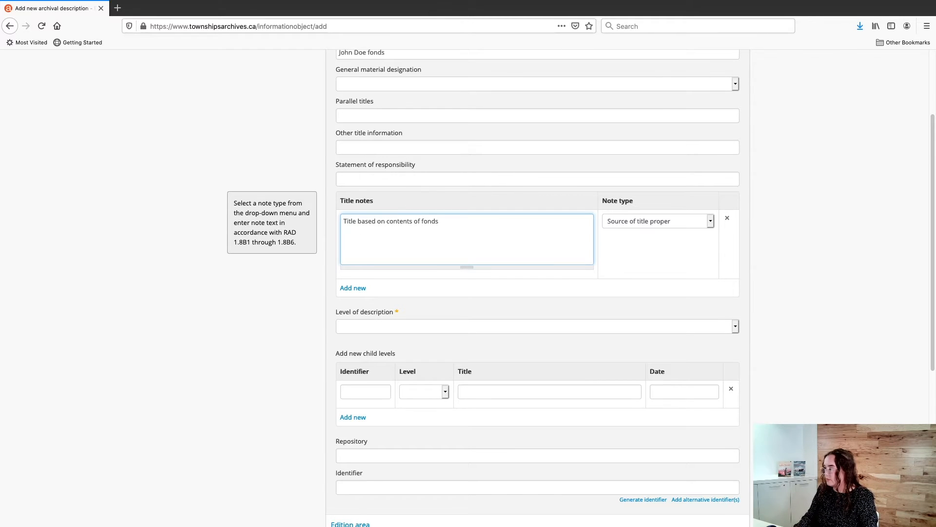
pyautogui.write('.')
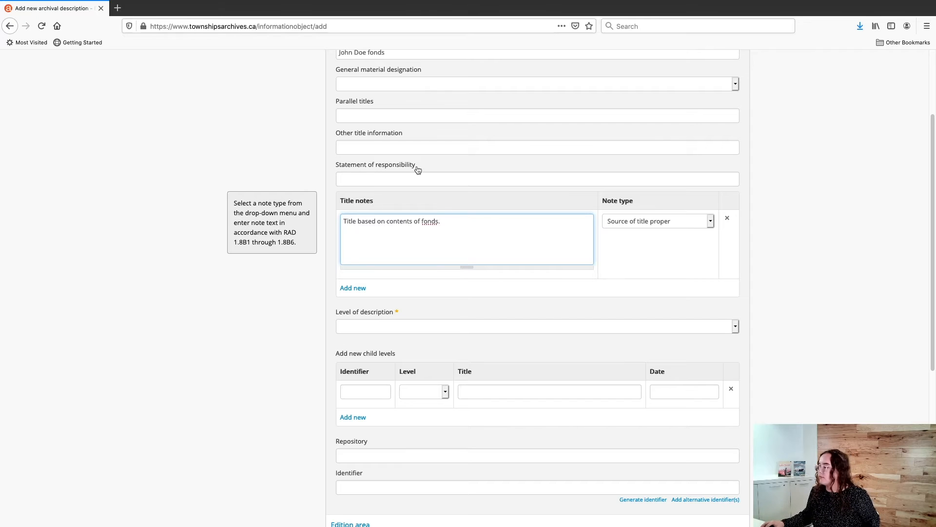
pyautogui.click(821, 276)
# Set the level of description to Fonds.
pyautogui.scroll(3, 822, 269)
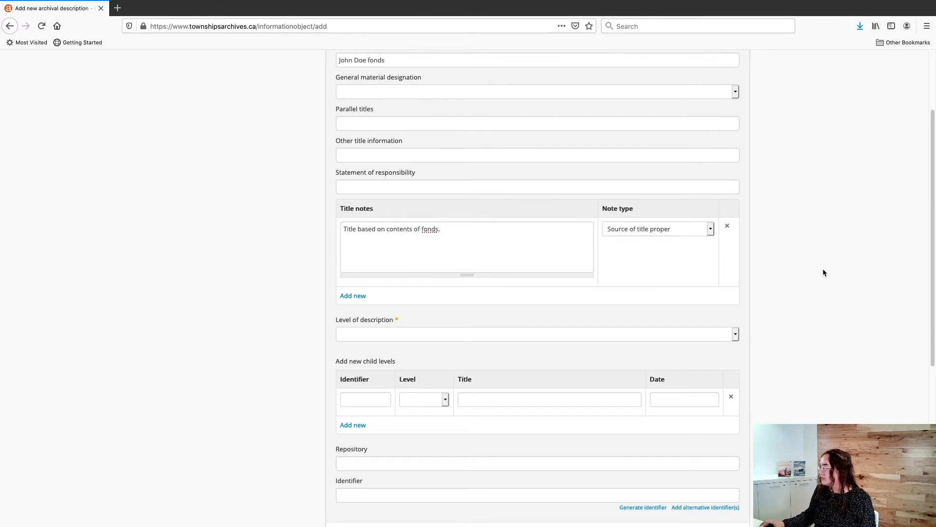
pyautogui.scroll(-6, 823, 268)
pyautogui.scroll(-2, 820, 270)
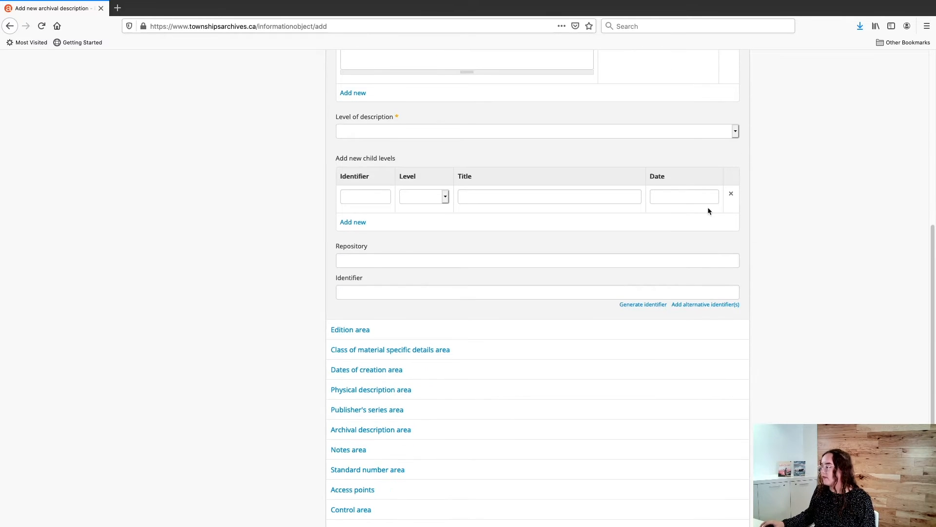
pyautogui.click(430, 133)
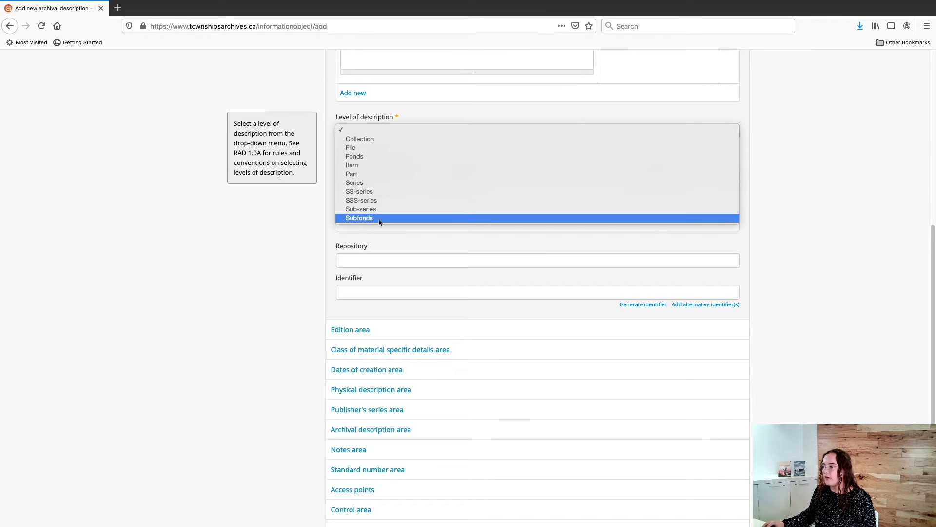
pyautogui.click(373, 157)
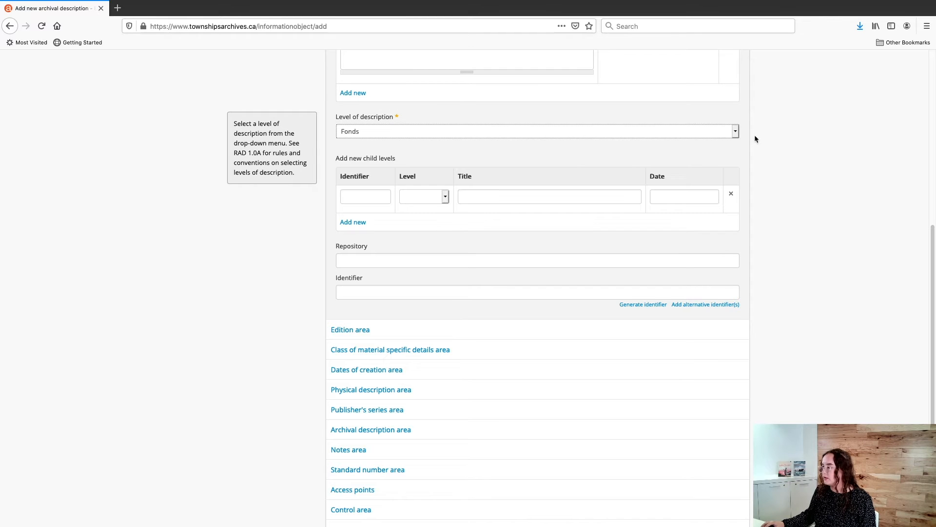
pyautogui.click(797, 161)
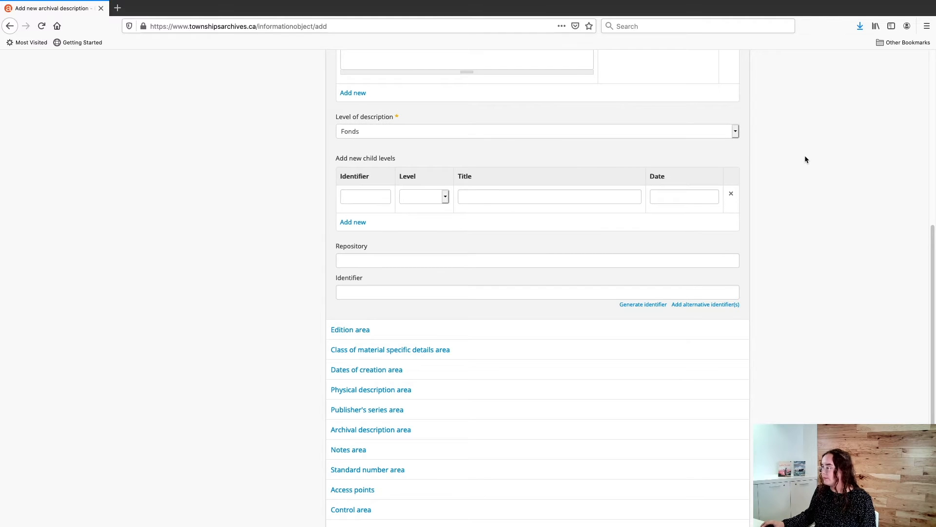
# Set the repository to Eastern Townships Resource Centre, clearing the first pick and finding it again by searching for "ea".
pyautogui.scroll(-3, 804, 160)
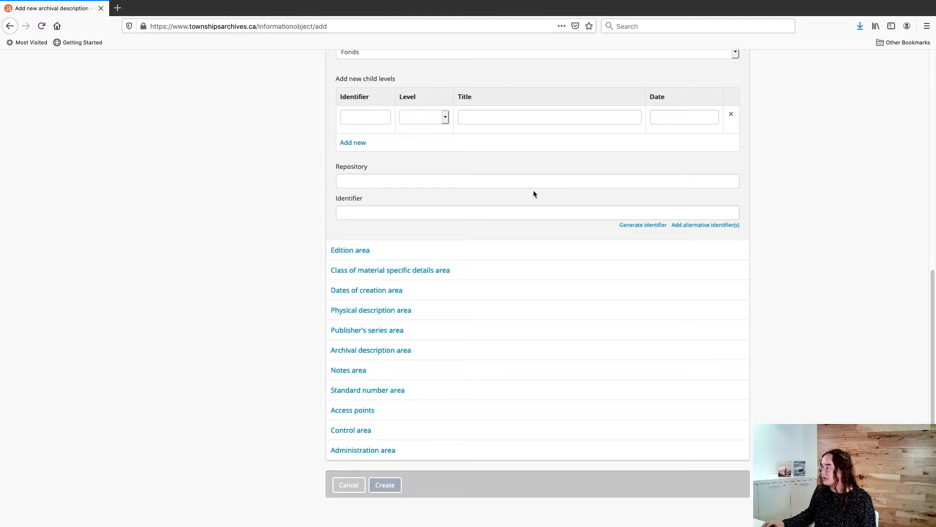
pyautogui.click(405, 183)
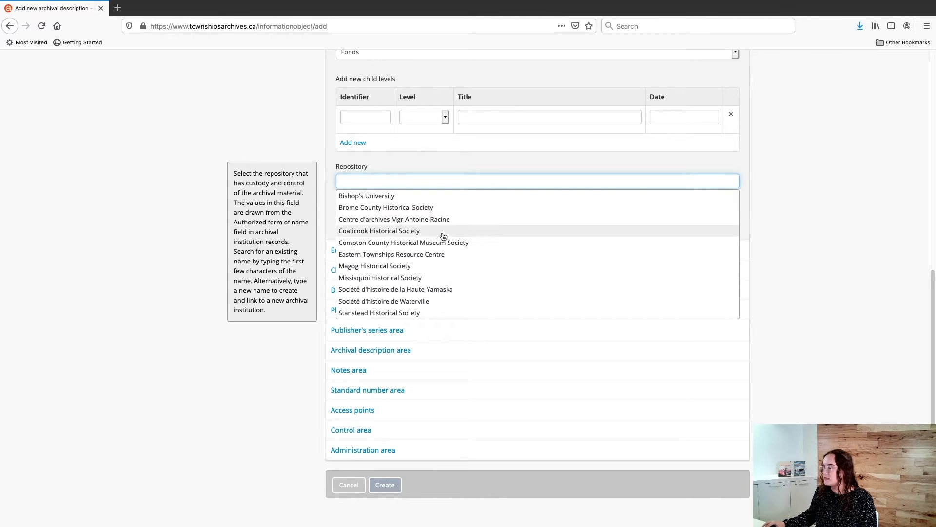
pyautogui.click(438, 255)
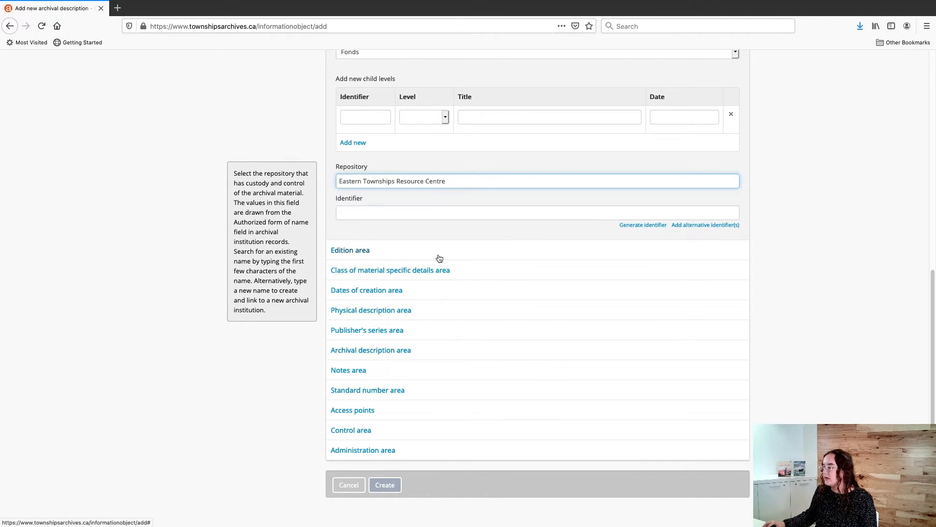
pyautogui.moveTo(489, 182); pyautogui.dragTo(313, 181)
pyautogui.press('BackSpace')
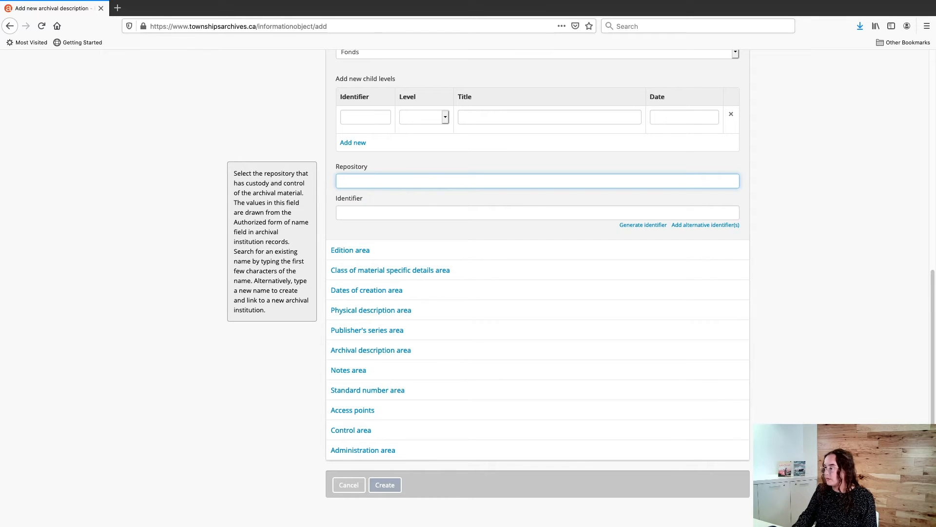
pyautogui.write('ea')
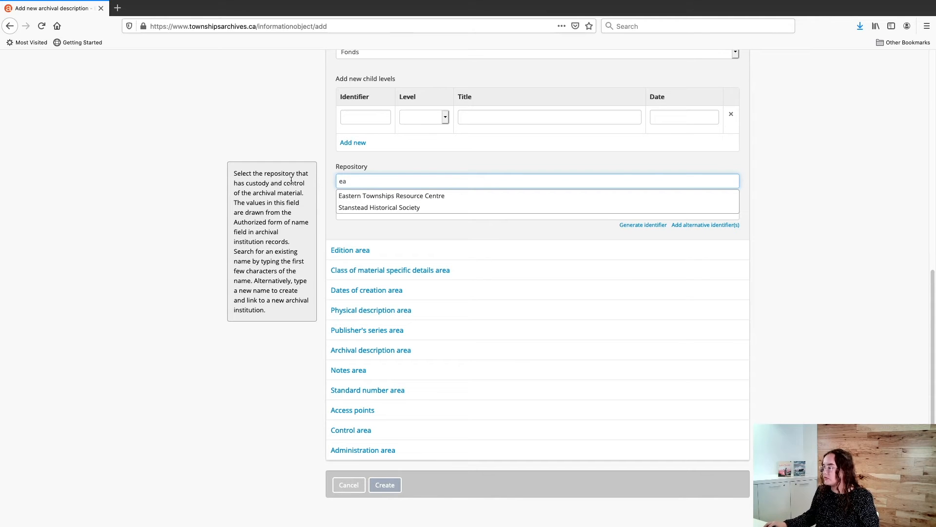
pyautogui.click(428, 197)
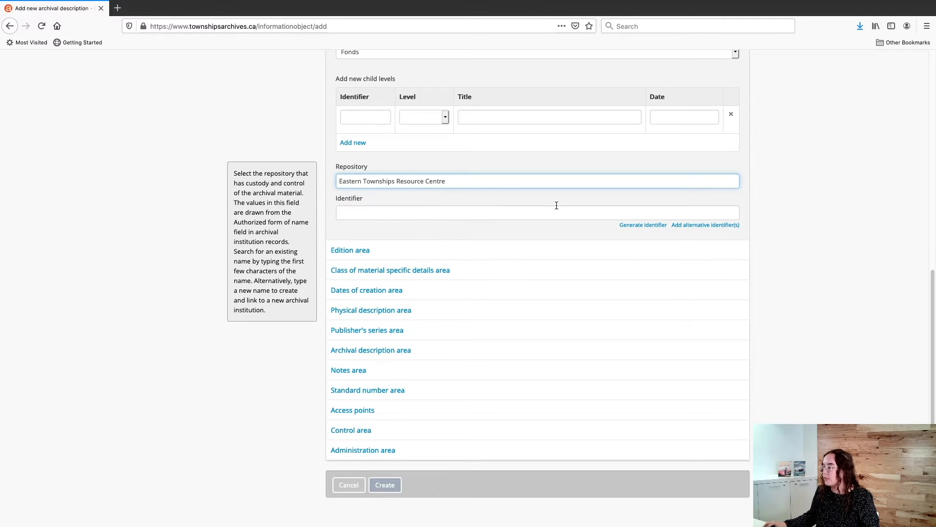
# Enter P400 as the identifier of the archival description.
pyautogui.click(425, 212)
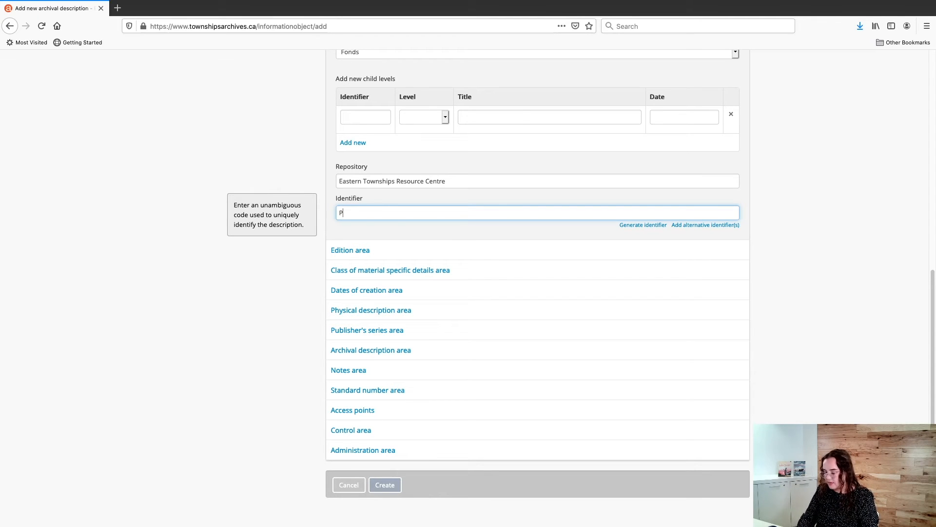
pyautogui.write('00')
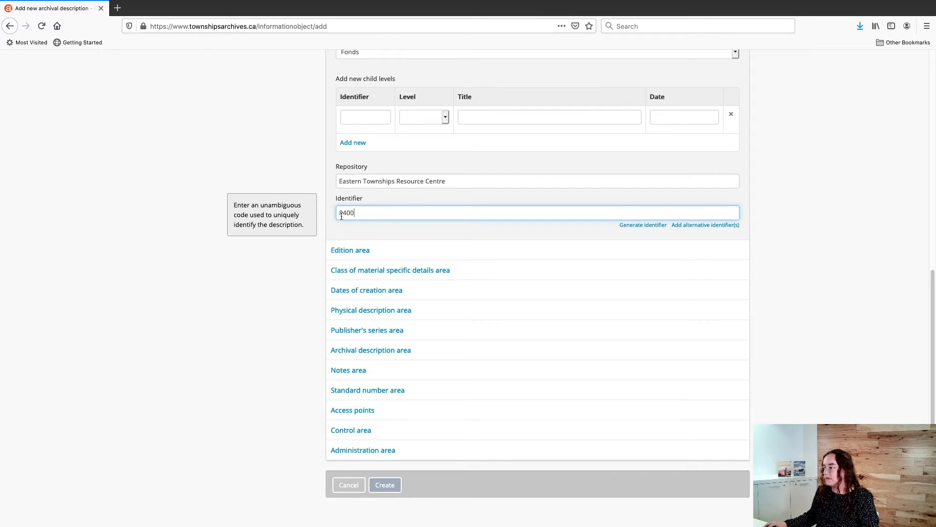
pyautogui.click(270, 250)
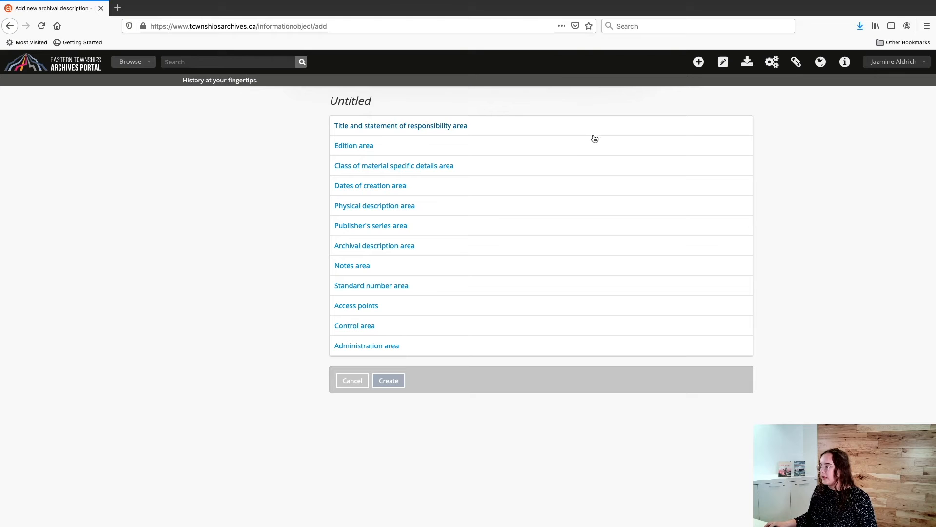
# Add a new event in the Dates of creation area and link an existing person's authority record as its actor.
pyautogui.click(435, 190)
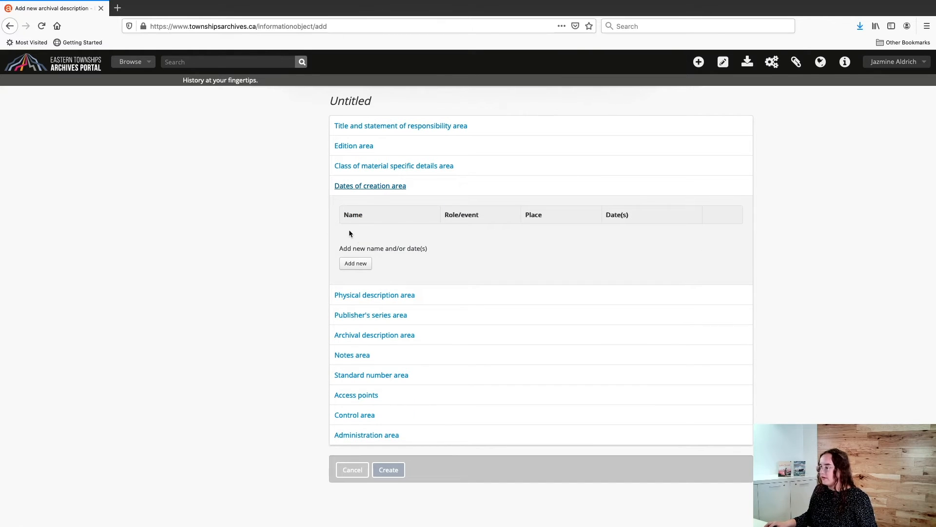
pyautogui.click(356, 264)
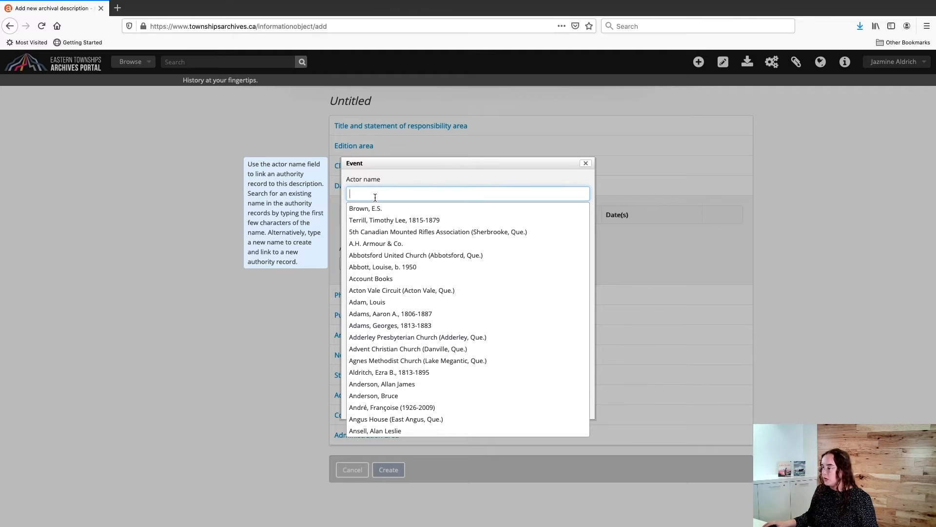
pyautogui.write('jo')
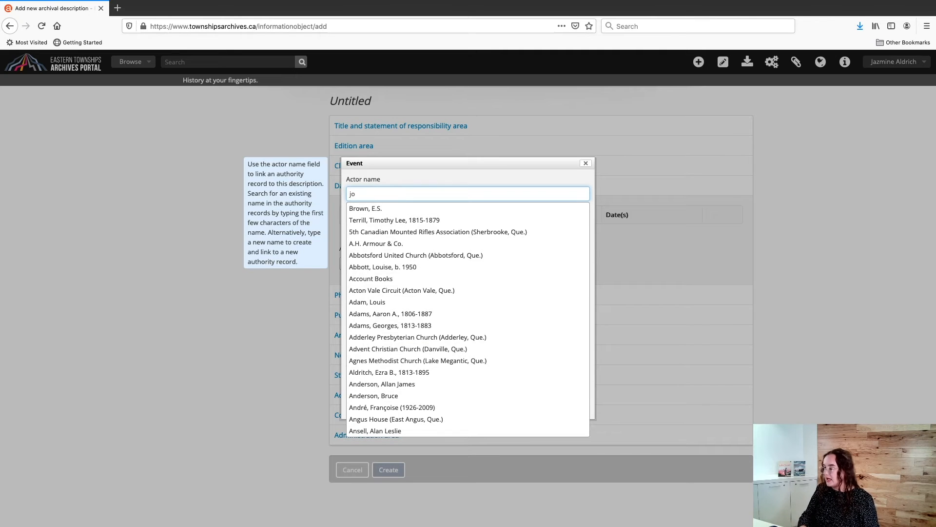
pyautogui.write('h')
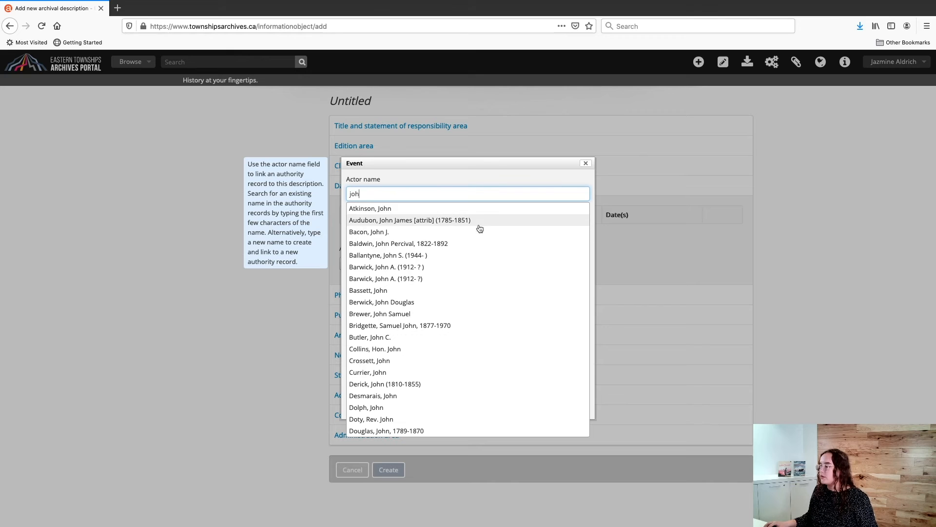
pyautogui.click(388, 210)
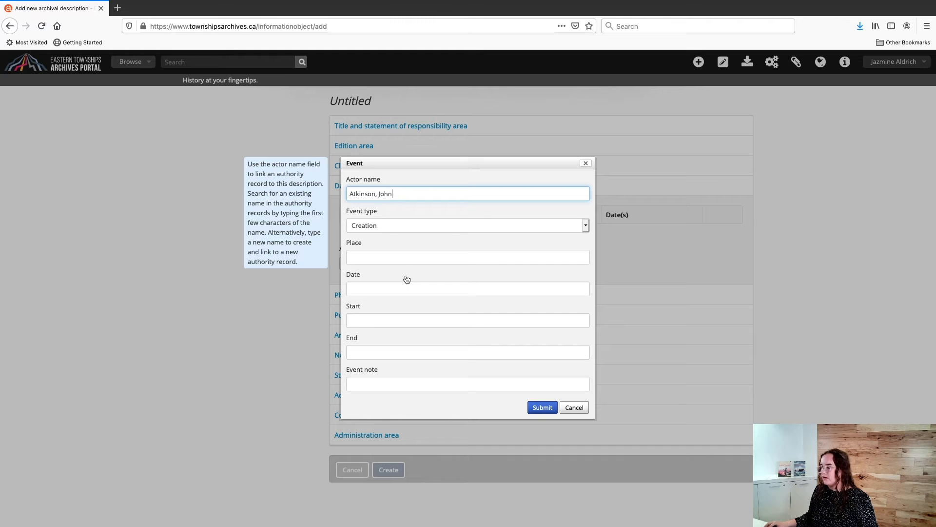
# Enter 1910 as the event's date and extend it to the range 1910-1920.
pyautogui.click(425, 289)
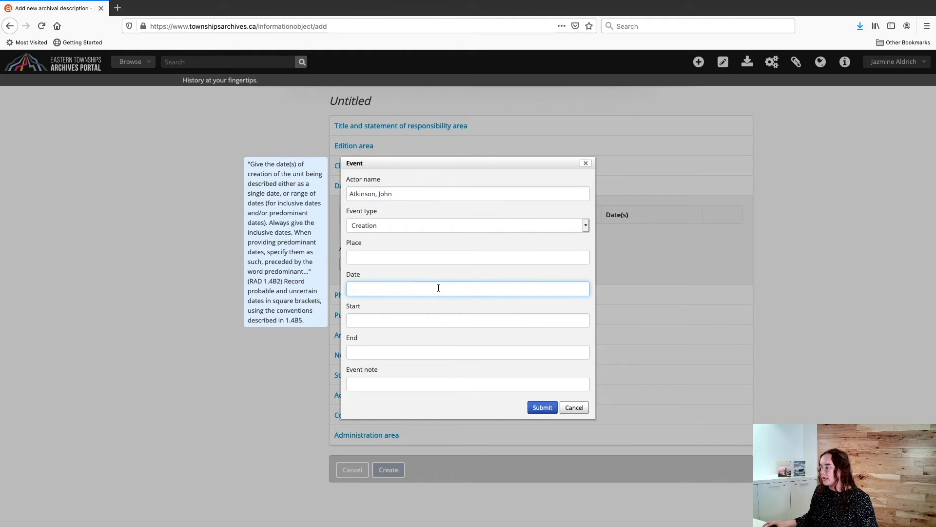
pyautogui.write('1910')
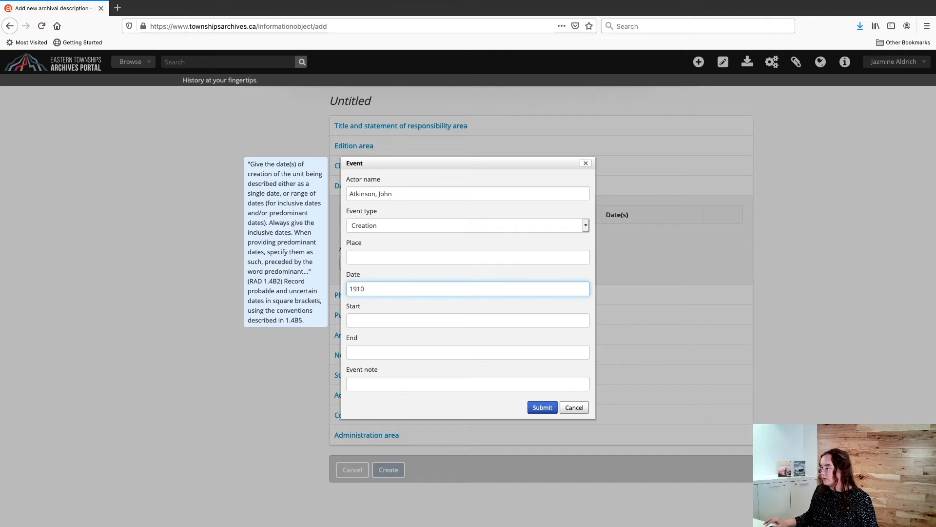
pyautogui.click(413, 267)
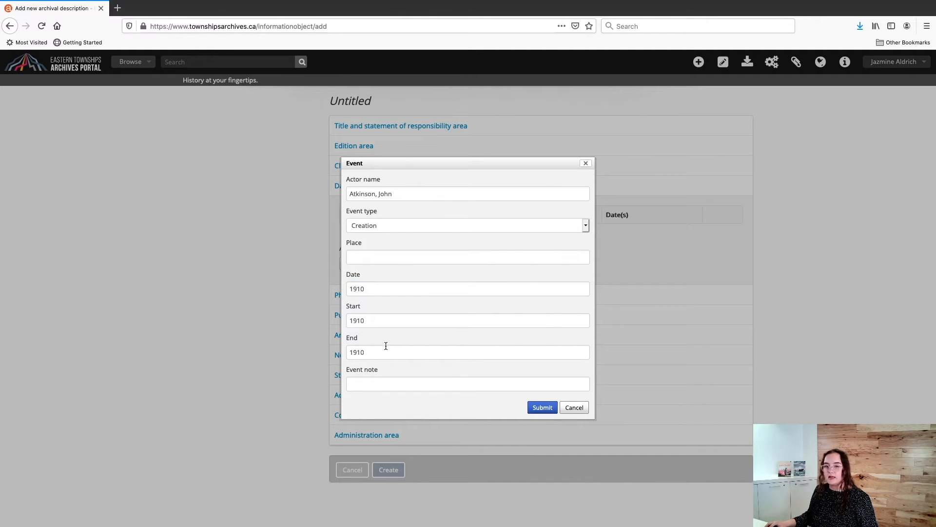
pyautogui.click(416, 288)
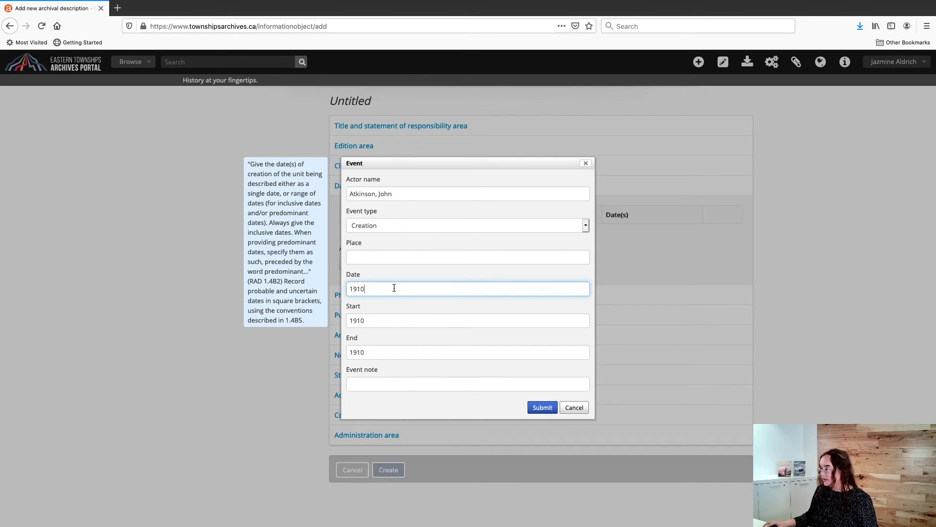
pyautogui.write('1920')
# Replace the event's date range with the uncertain decade "[198-?]".
pyautogui.hotkey('ctrl', 'a')
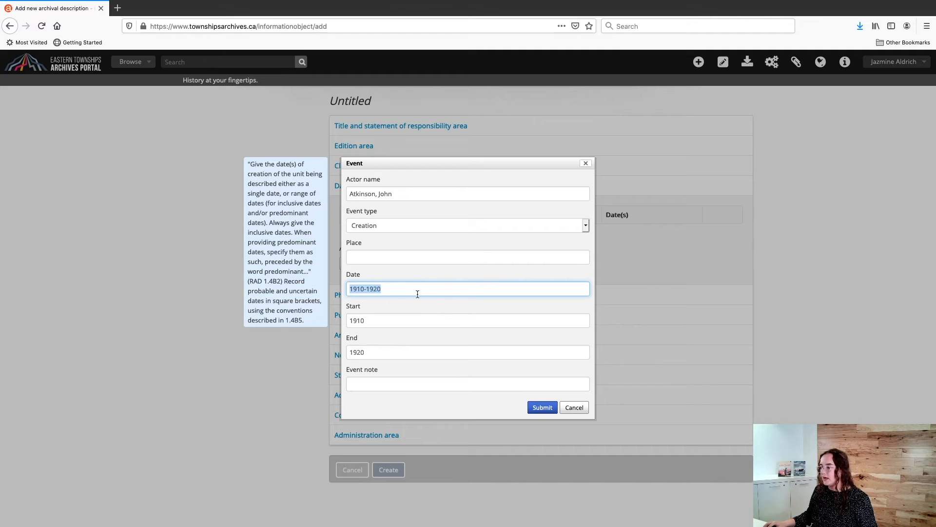
pyautogui.moveTo(421, 289); pyautogui.dragTo(327, 291)
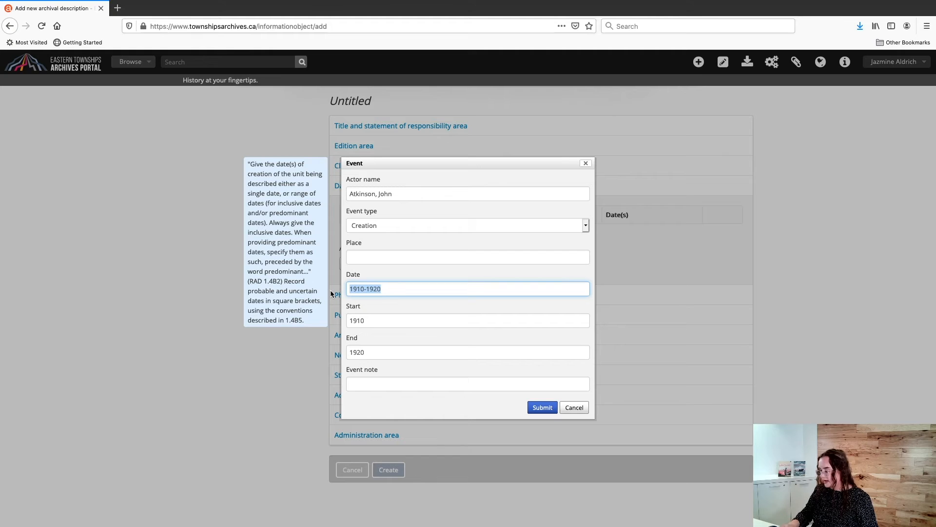
pyautogui.write('[198')
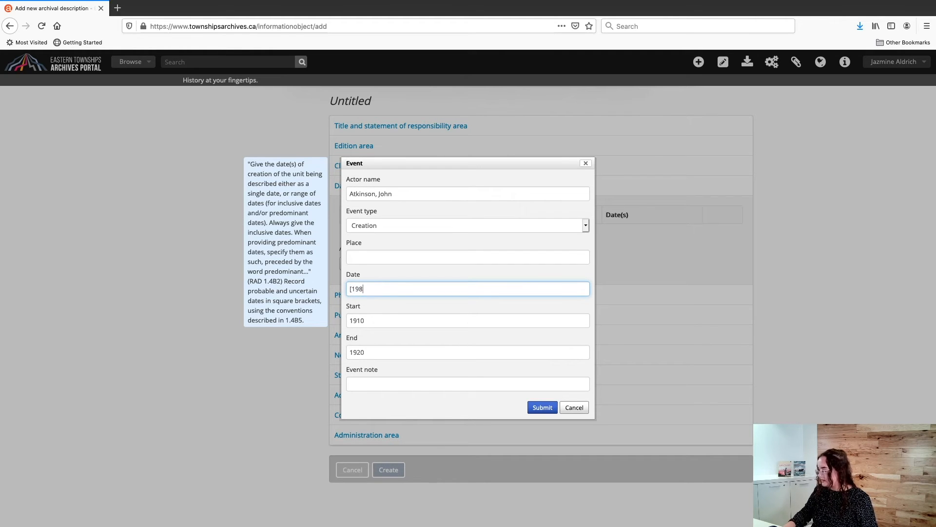
pyautogui.write('-?]')
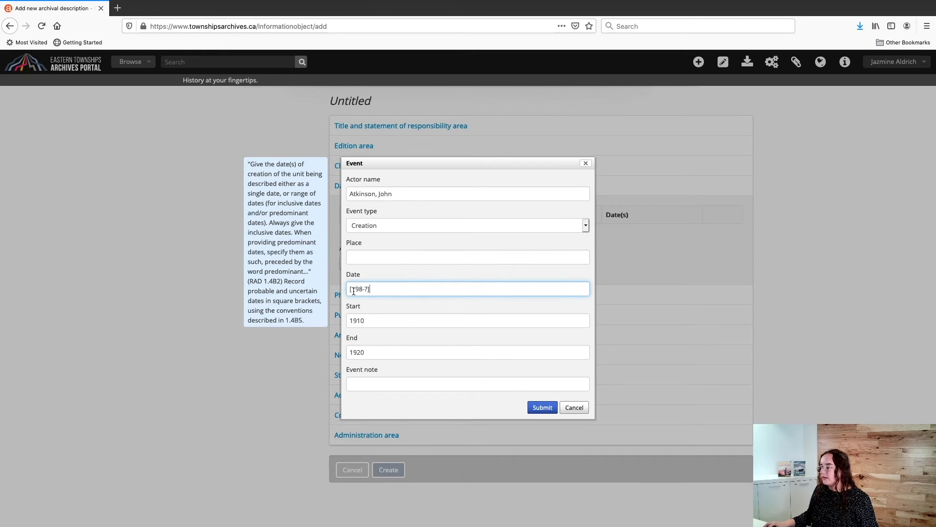
# Set the creation event's start year to 1980 and end year to 1989, and submit the event.
pyautogui.click(413, 277)
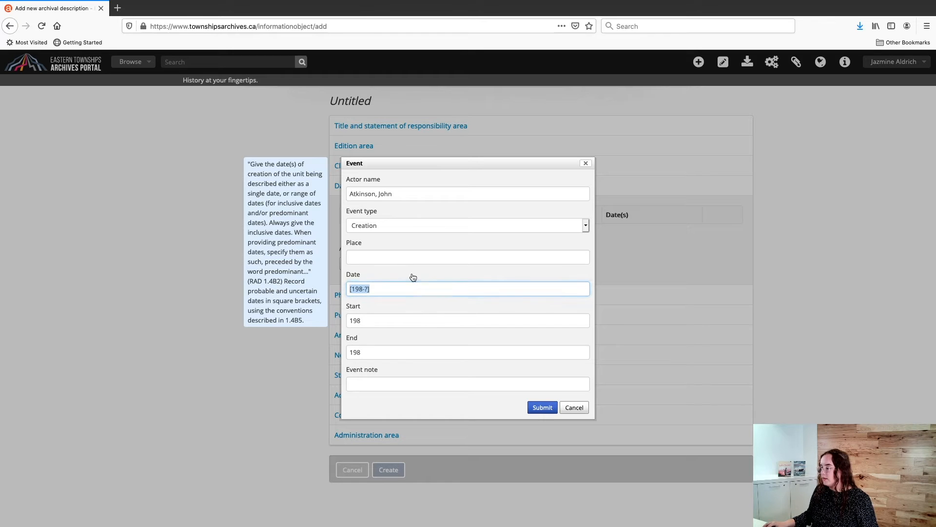
pyautogui.click(381, 321)
pyautogui.write('0')
pyautogui.click(378, 347)
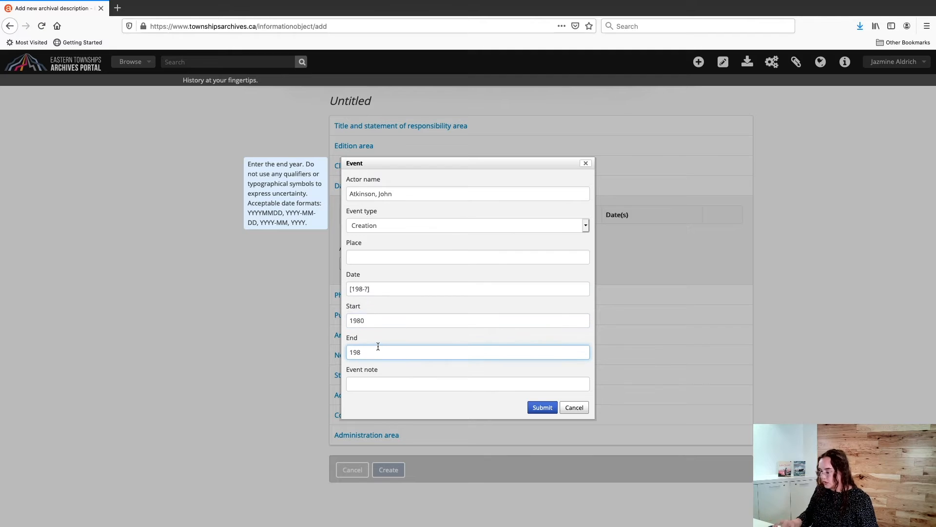
pyautogui.click(409, 276)
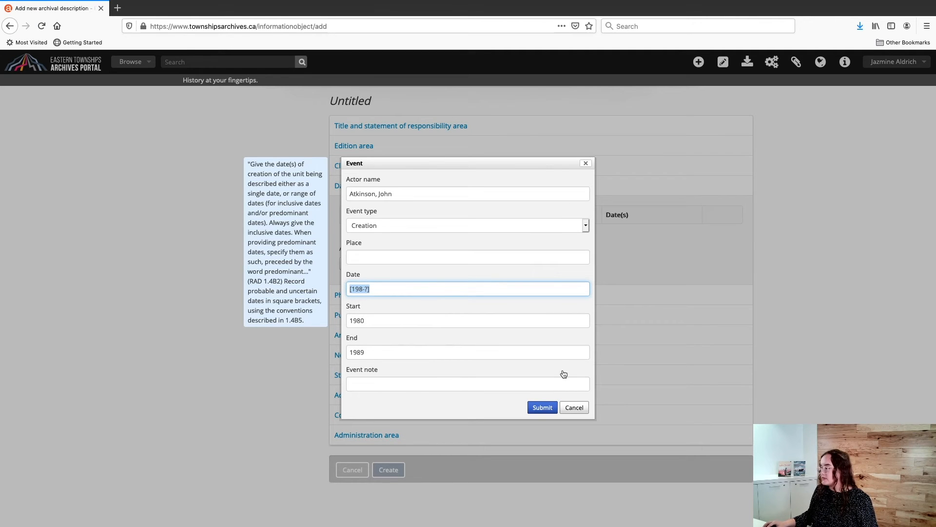
pyautogui.click(539, 408)
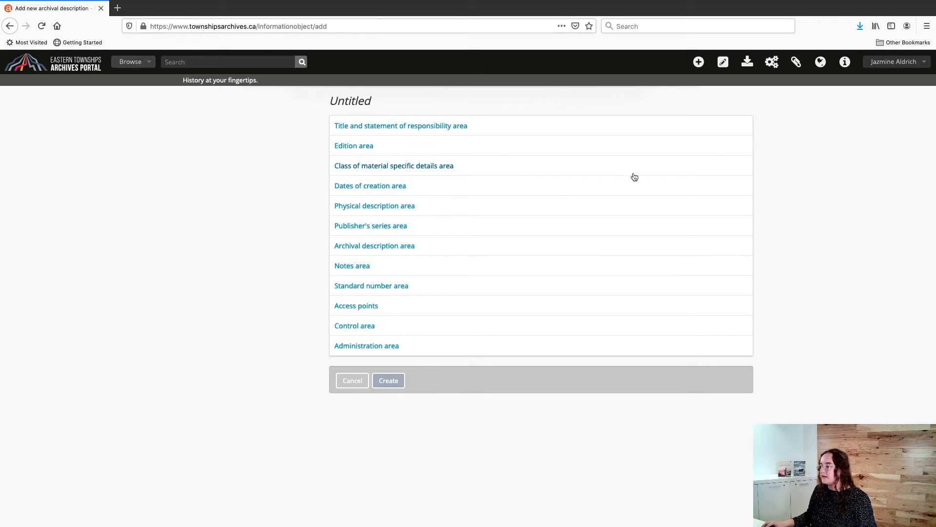
# Enter "11 cm of textual records, 33 photographs : col." as the physical description.
pyautogui.click(440, 210)
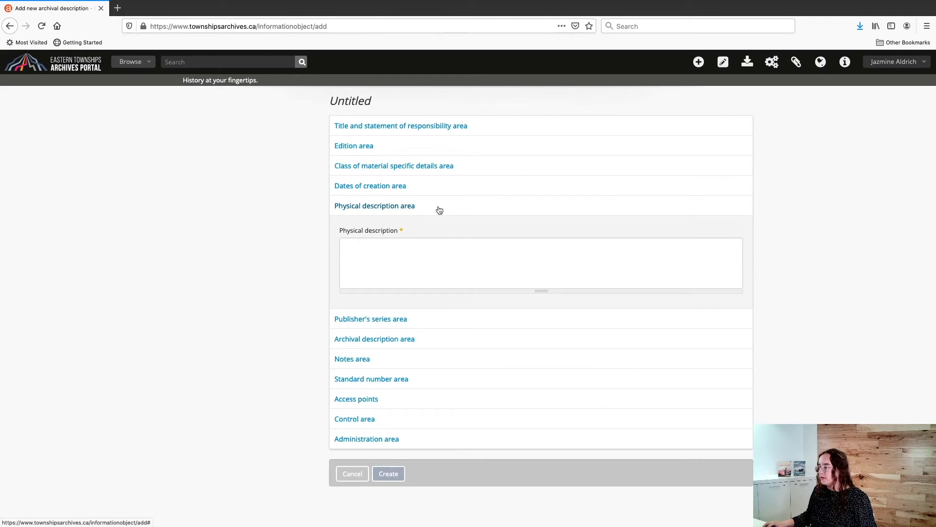
pyautogui.click(442, 252)
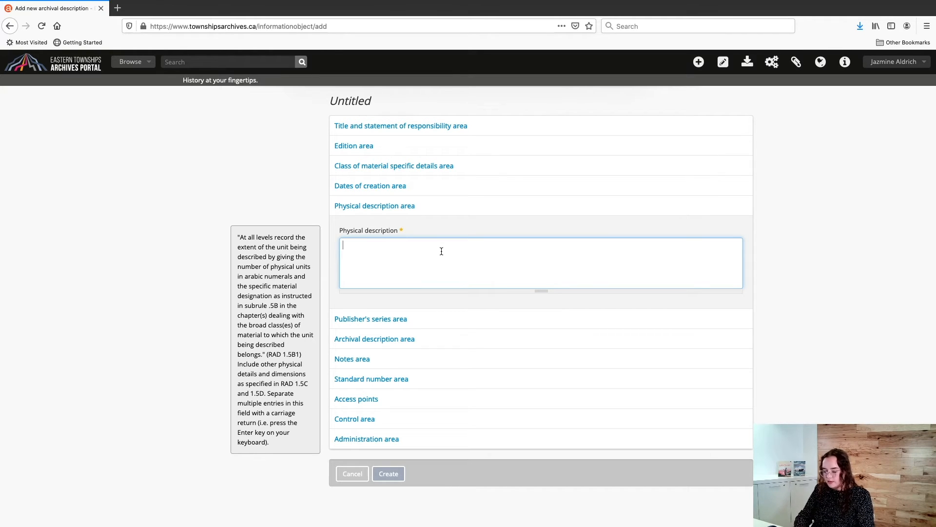
pyautogui.write('11')
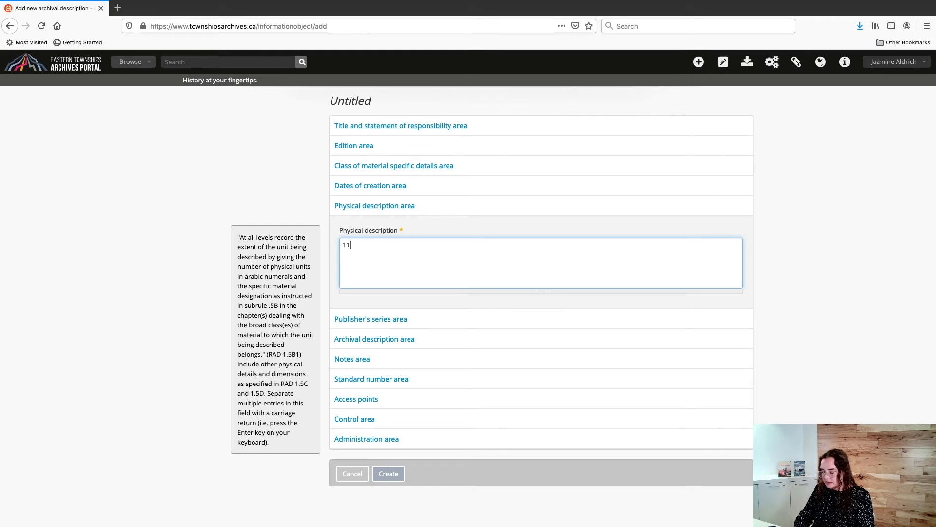
pyautogui.write(' cm of textual records')
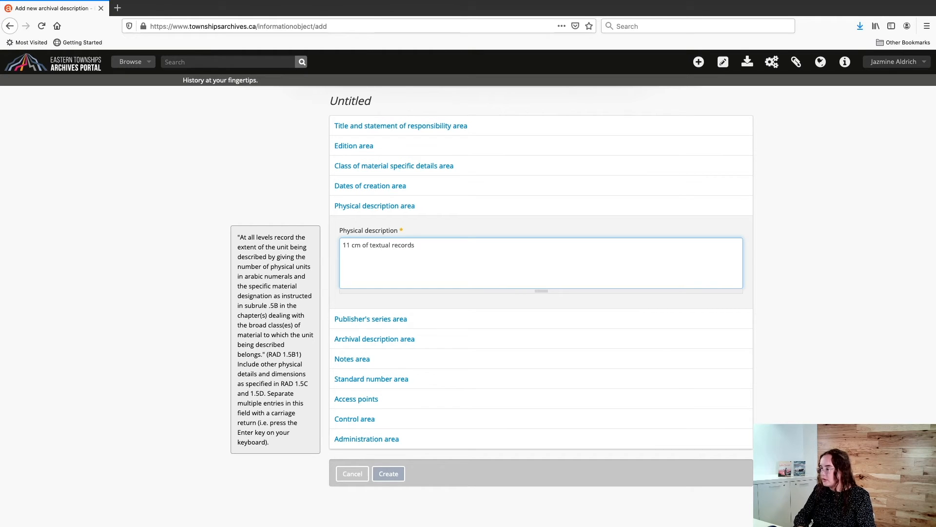
pyautogui.write(',')
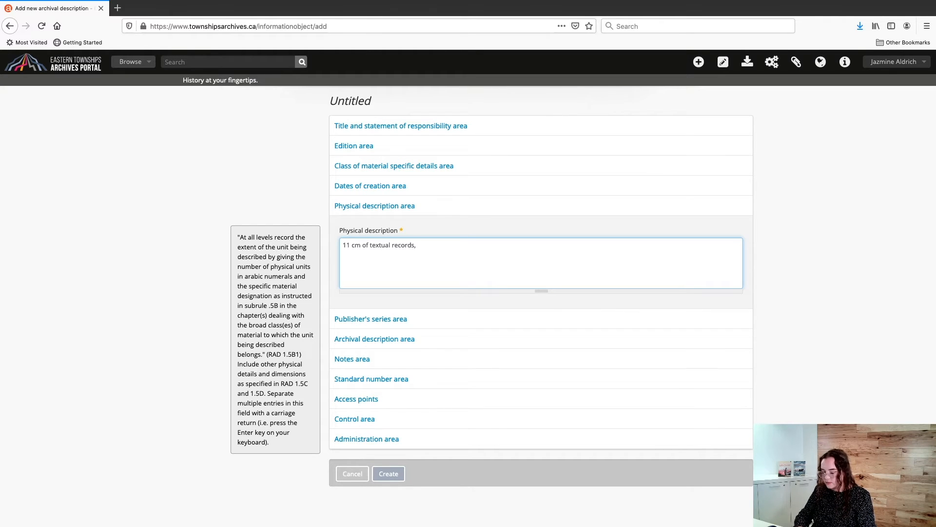
pyautogui.write(' 33')
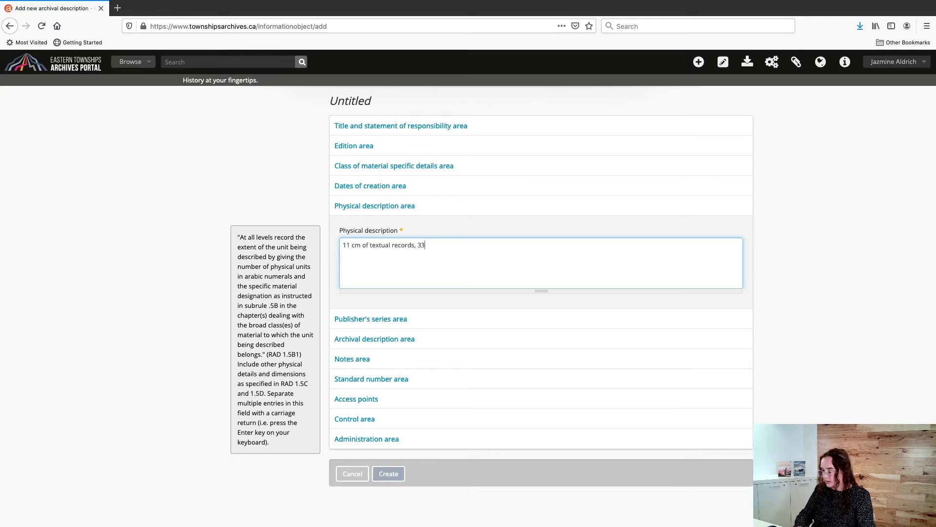
pyautogui.write(' photographs')
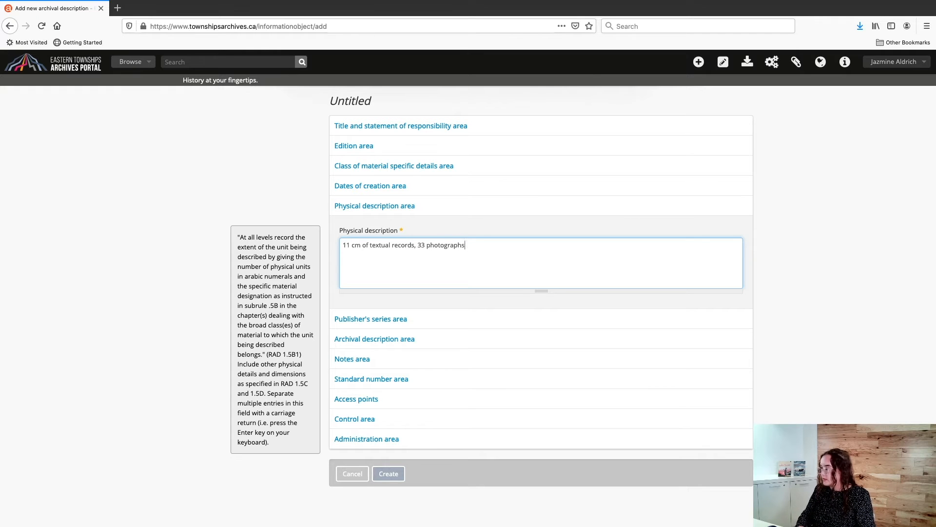
pyautogui.write(' : col.')
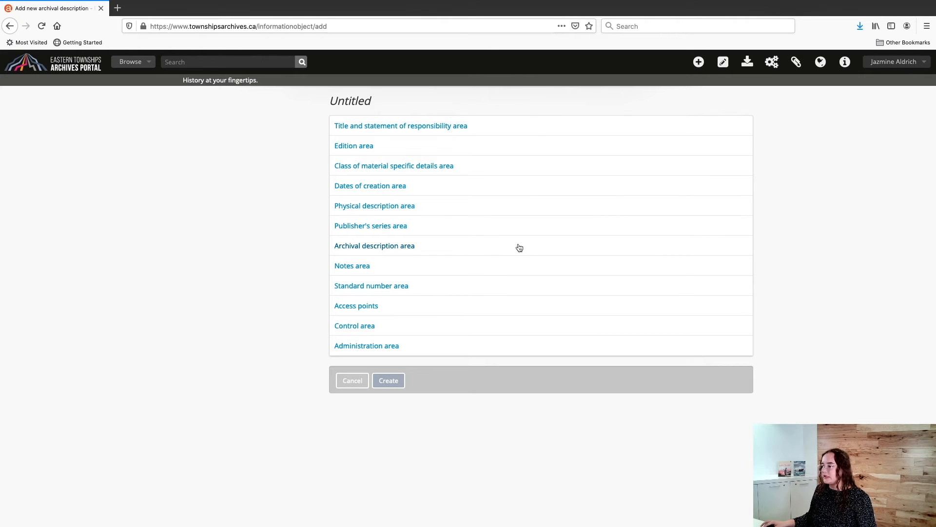
# State in the scope and content that the fonds contains information on its creator, by full name, in Lennoxville from 1980 to 1989.
pyautogui.click(435, 248)
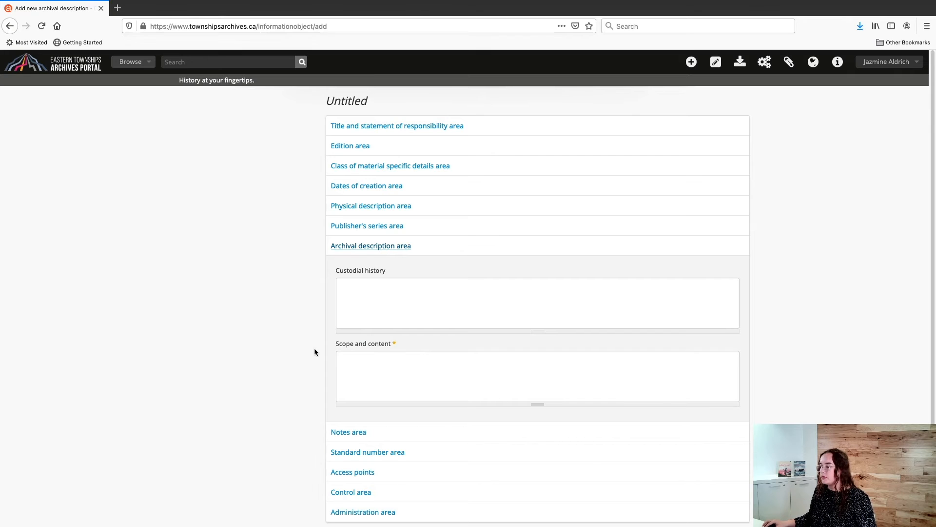
pyautogui.click(384, 363)
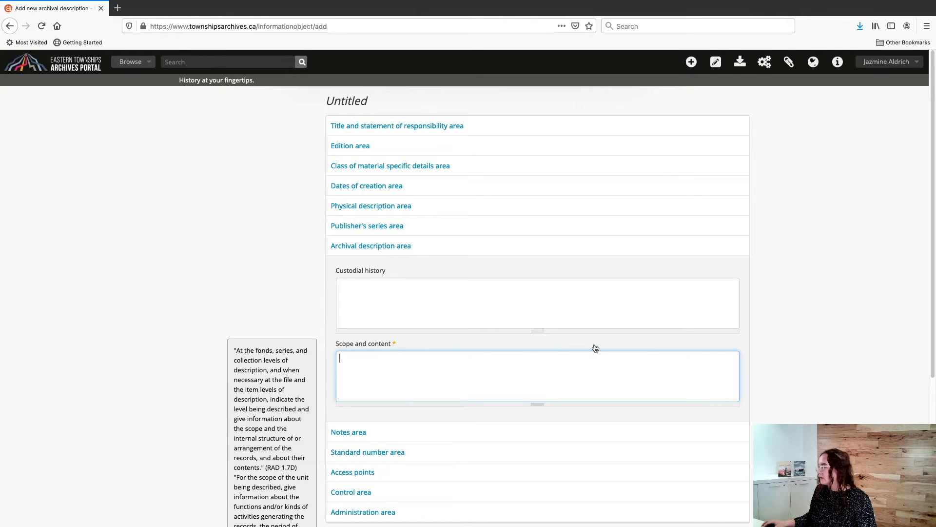
pyautogui.scroll(-1, 593, 348)
pyautogui.scroll(-2, 592, 353)
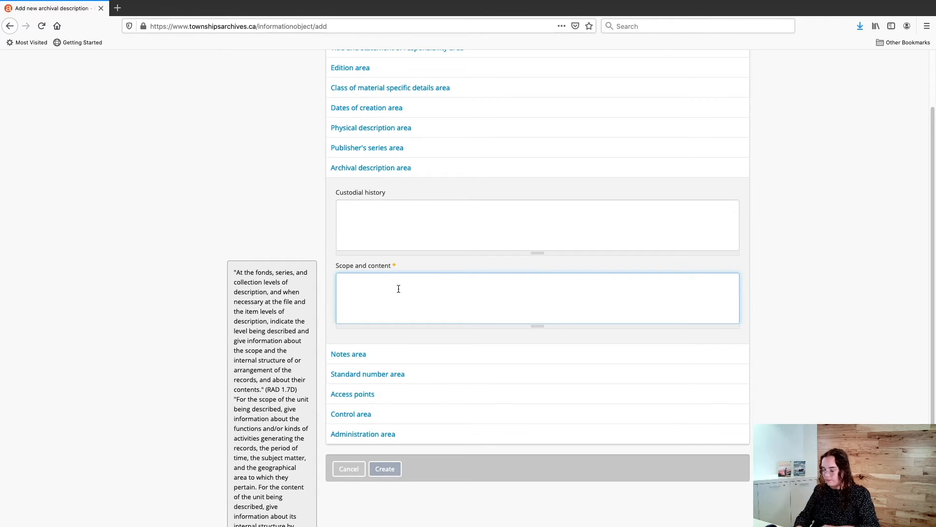
pyautogui.write('he fonds contia')
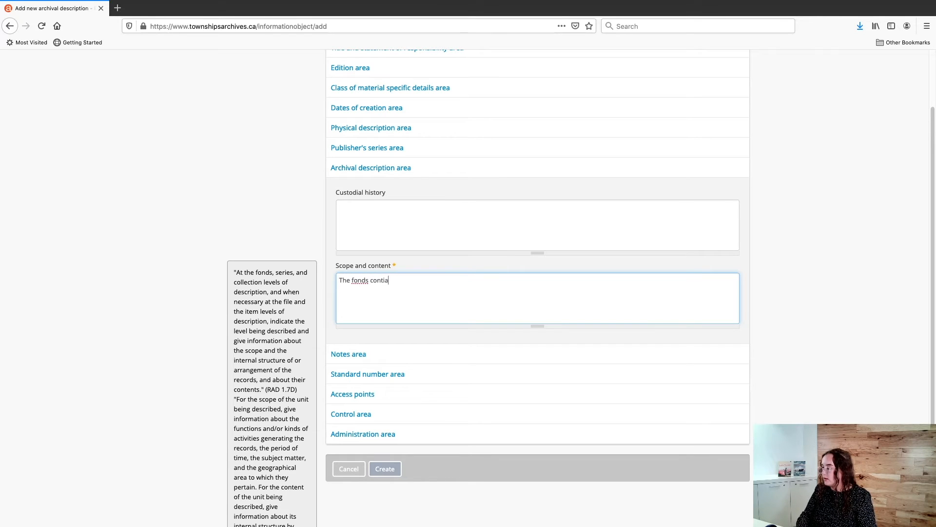
pyautogui.press('BackSpace')
pyautogui.press('BackSpace')
pyautogui.write('ains information on John Doe in Lennoxville i')
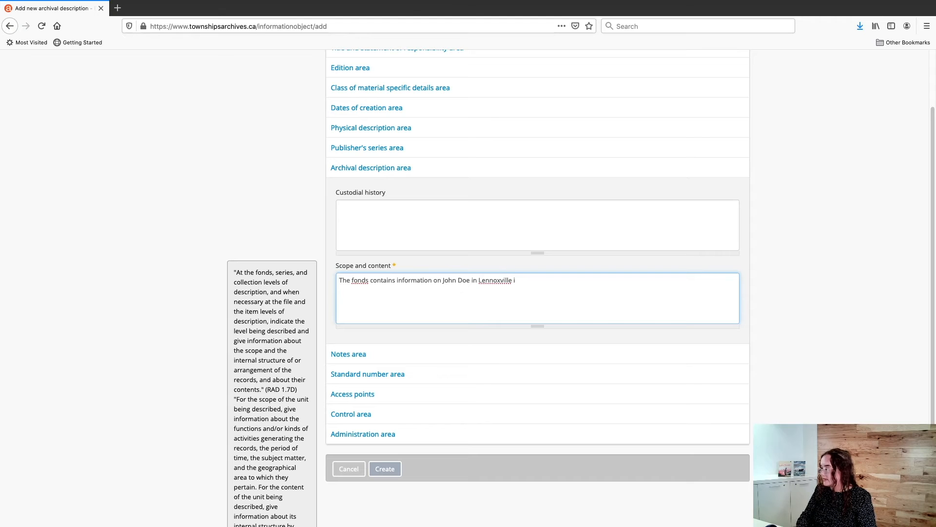
pyautogui.write('rom 19809')
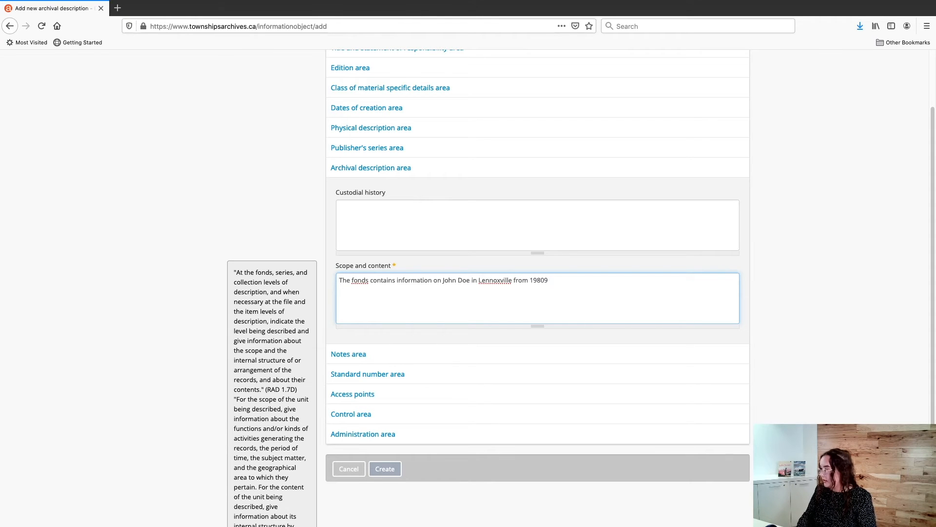
pyautogui.press('BackSpace')
pyautogui.write('to 1989.')
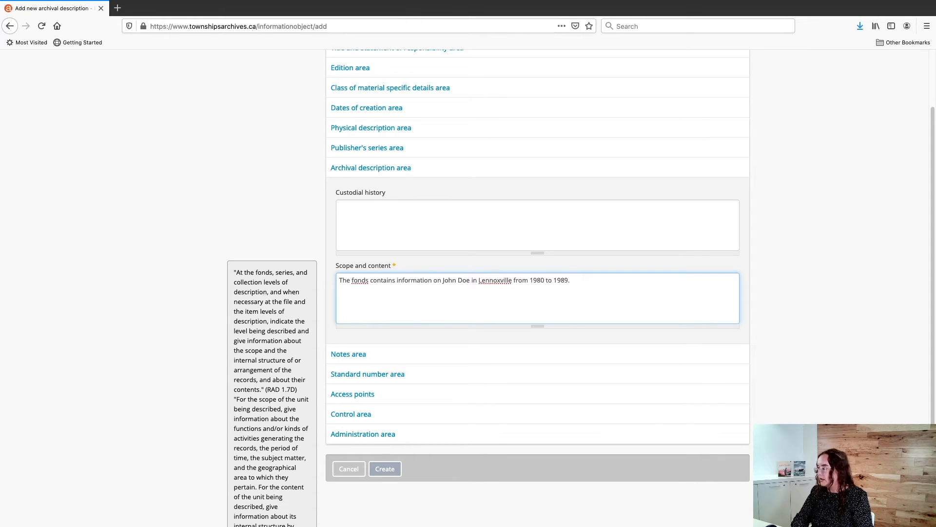
# Add the sentence "It is comprised of correspondence and photographs." to the scope and content.
pyautogui.write('t is')
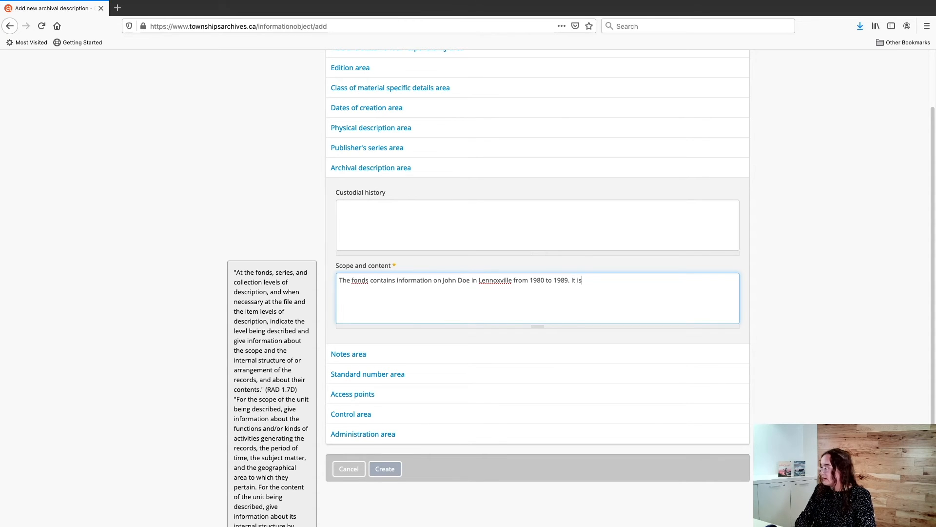
pyautogui.write(' comprised f')
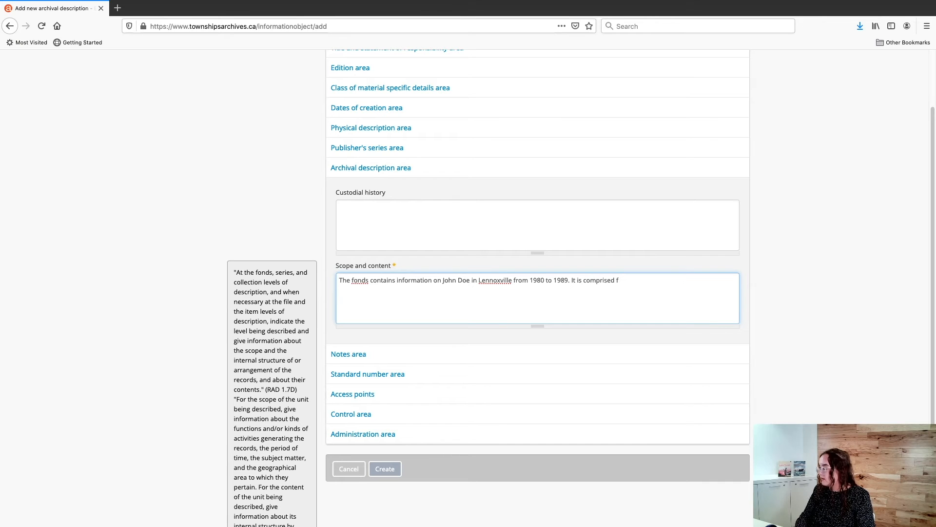
pyautogui.press('BackSpace')
pyautogui.write('of')
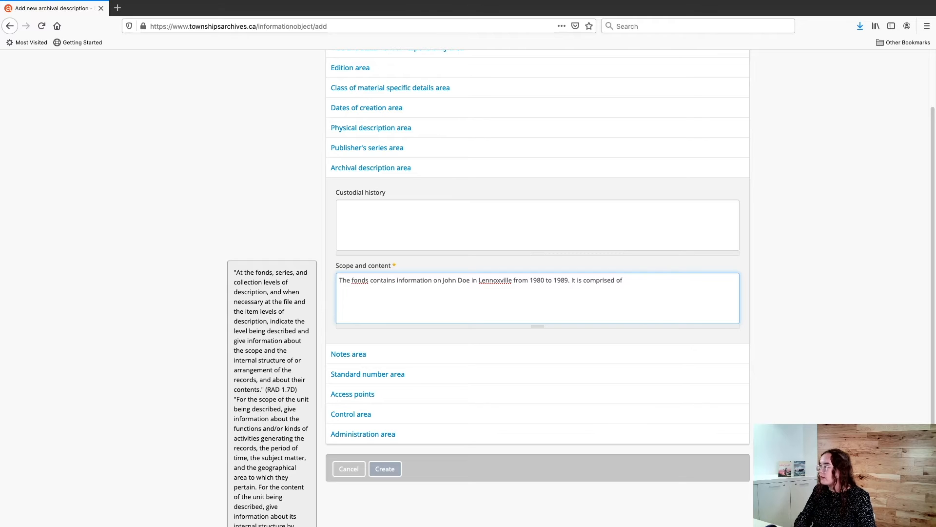
pyautogui.write('corre')
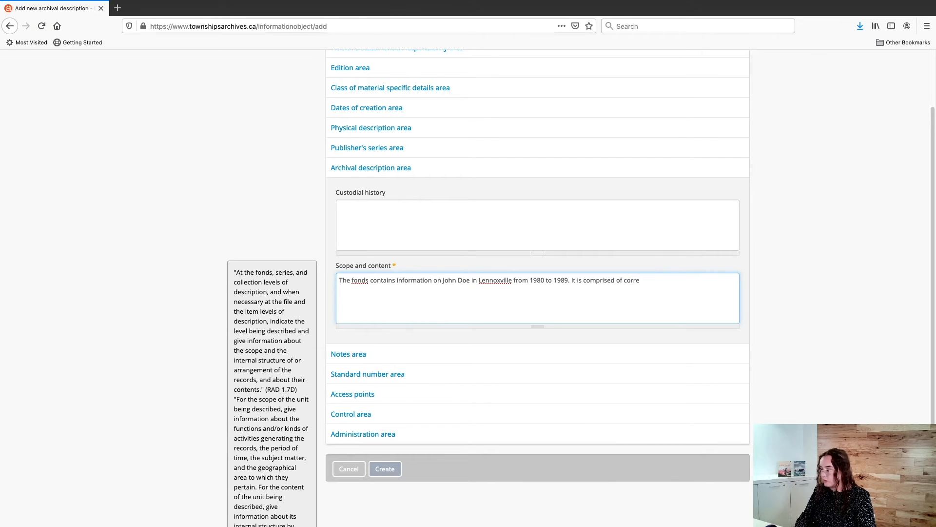
pyautogui.write('spondend')
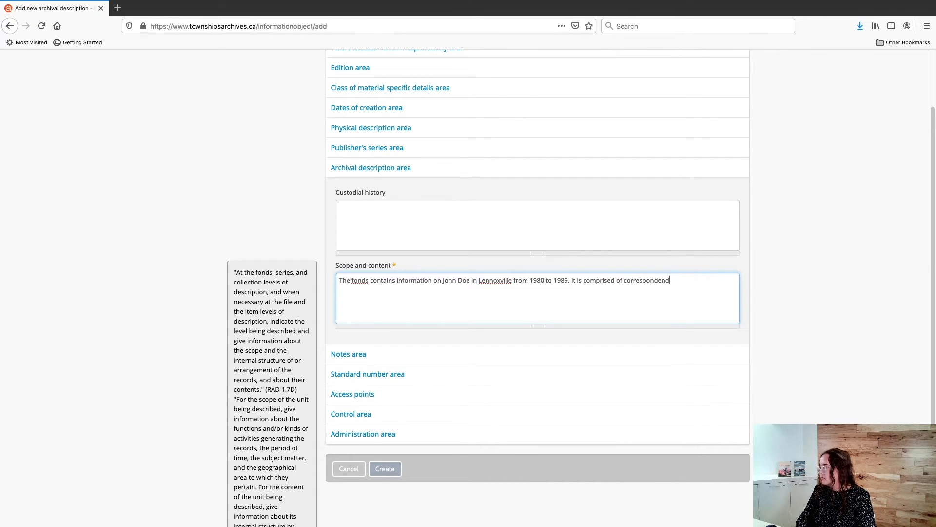
pyautogui.press('BackSpace')
pyautogui.write('ce and photograp')
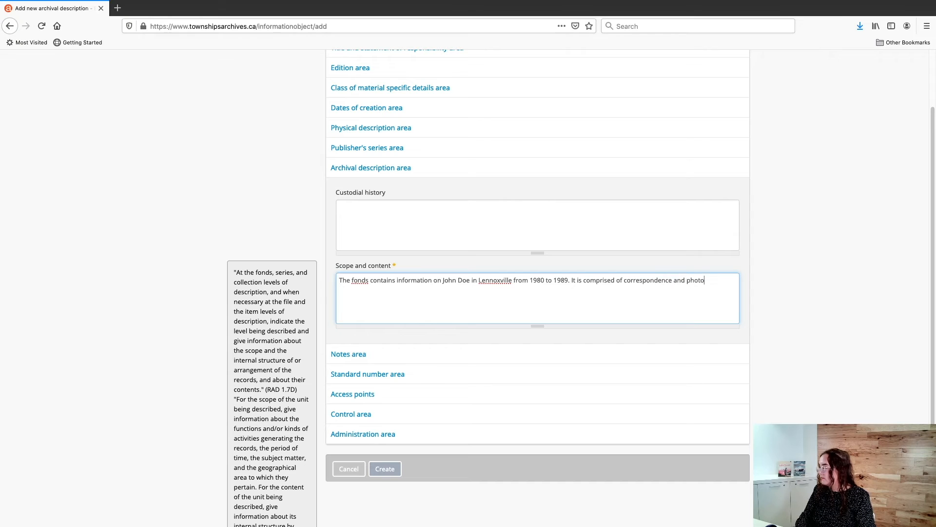
pyautogui.write('hs.')
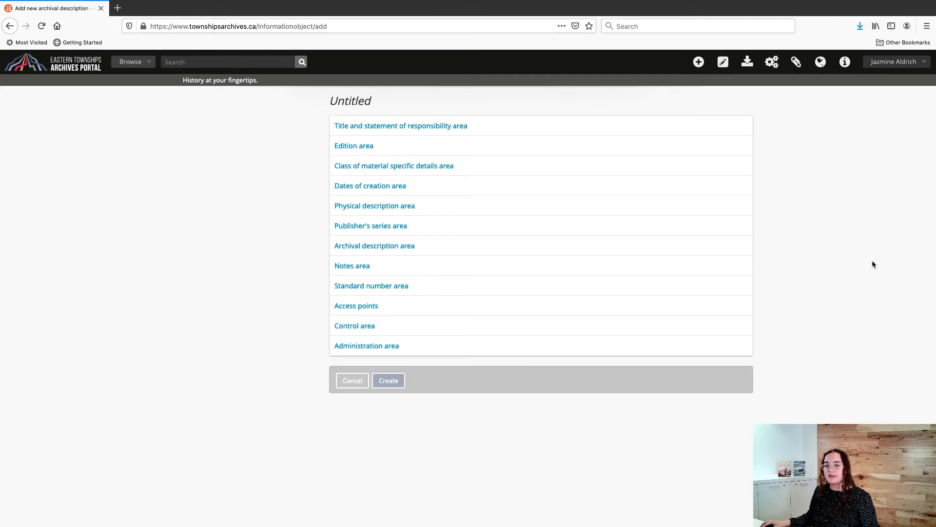
# Record in the Notes area's immediate source of acquisition that the records were donated by the donor, by full name, in 2019.
pyautogui.click(408, 266)
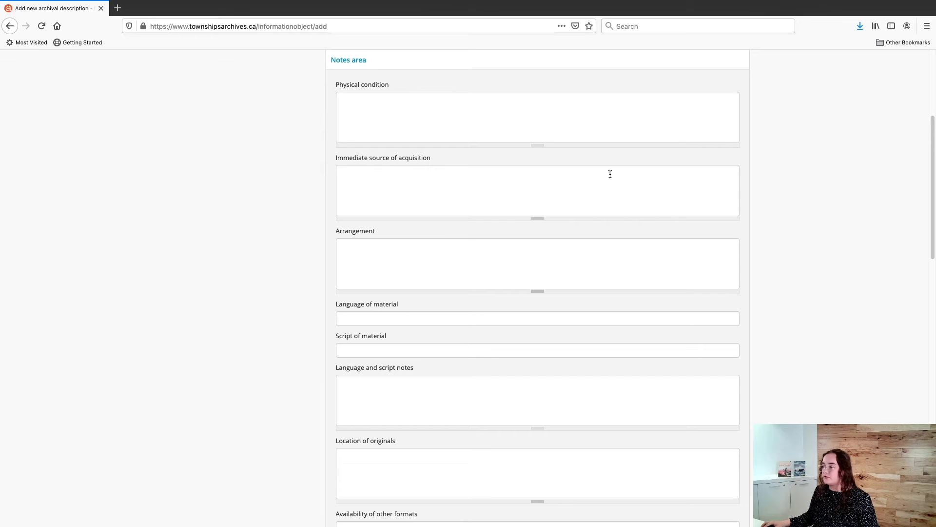
pyautogui.click(403, 175)
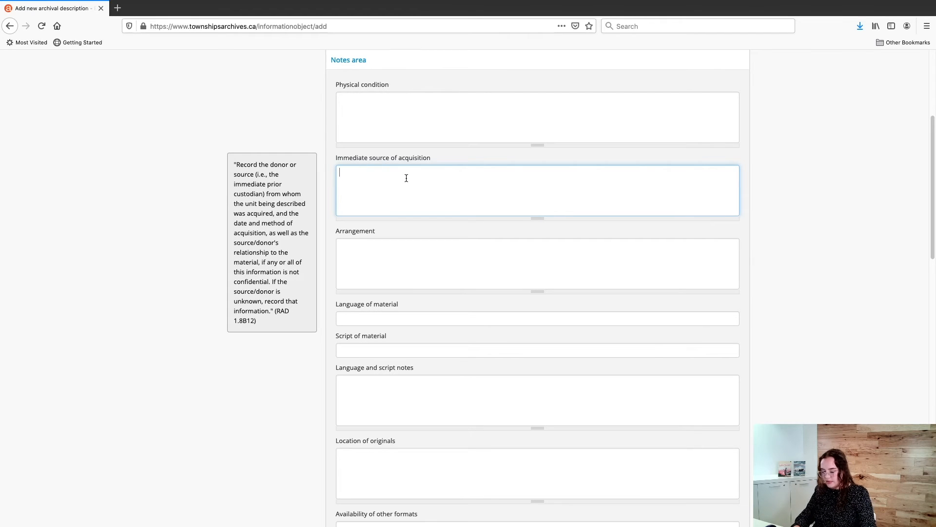
pyautogui.write('Re')
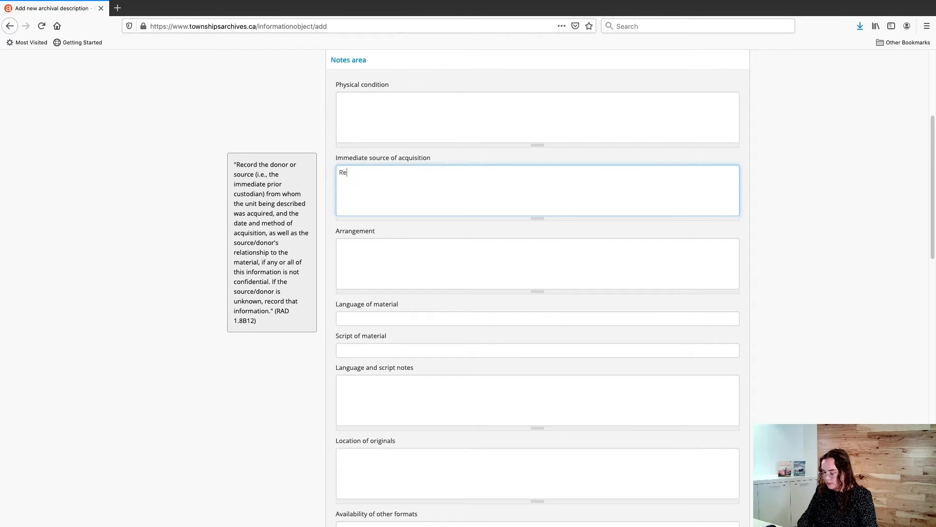
pyautogui.write('cords were donate')
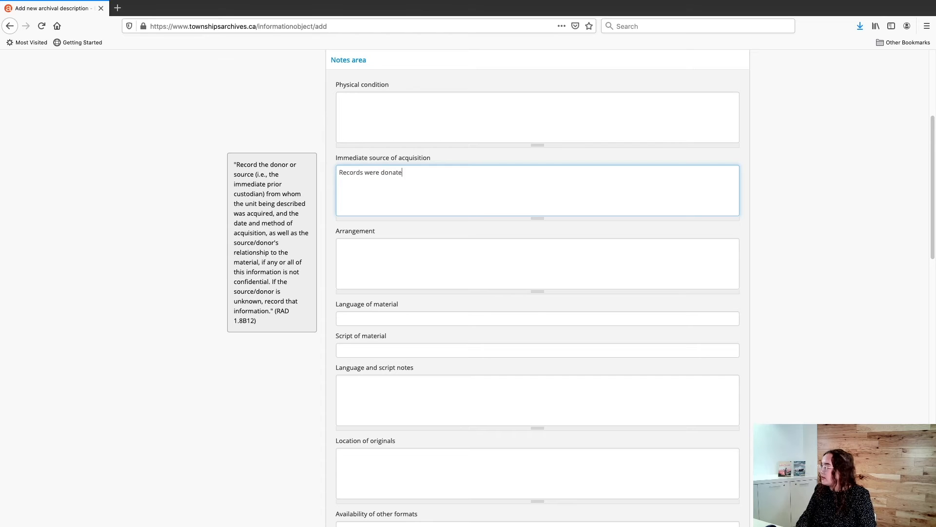
pyautogui.write('d by Jane ')
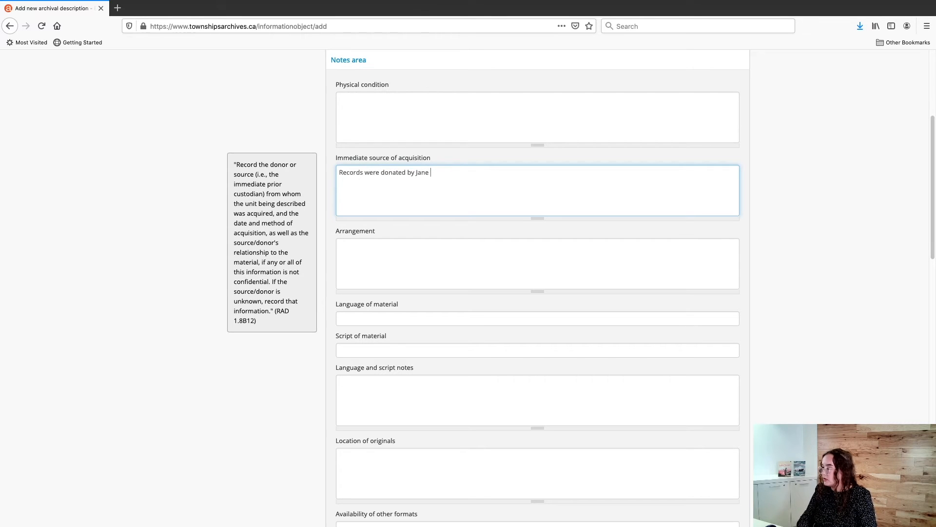
pyautogui.write('Doe in')
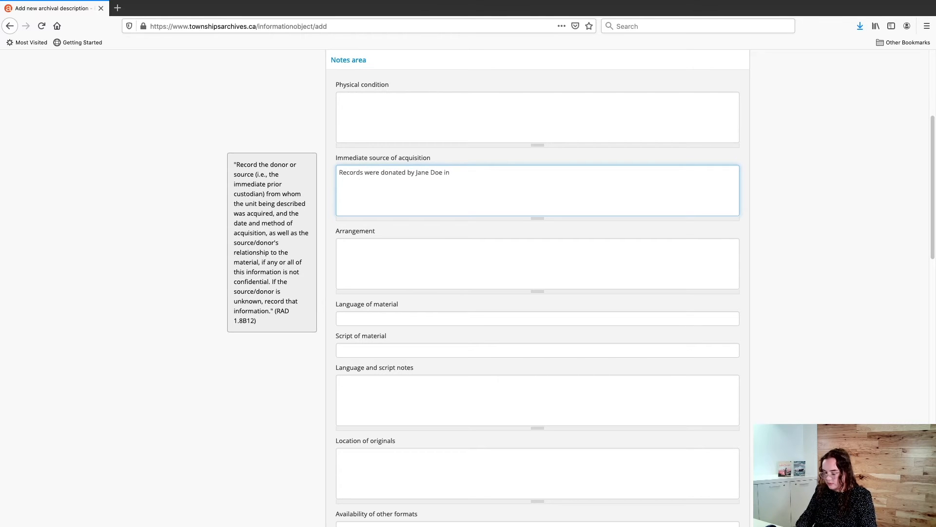
pyautogui.write(' 2019.')
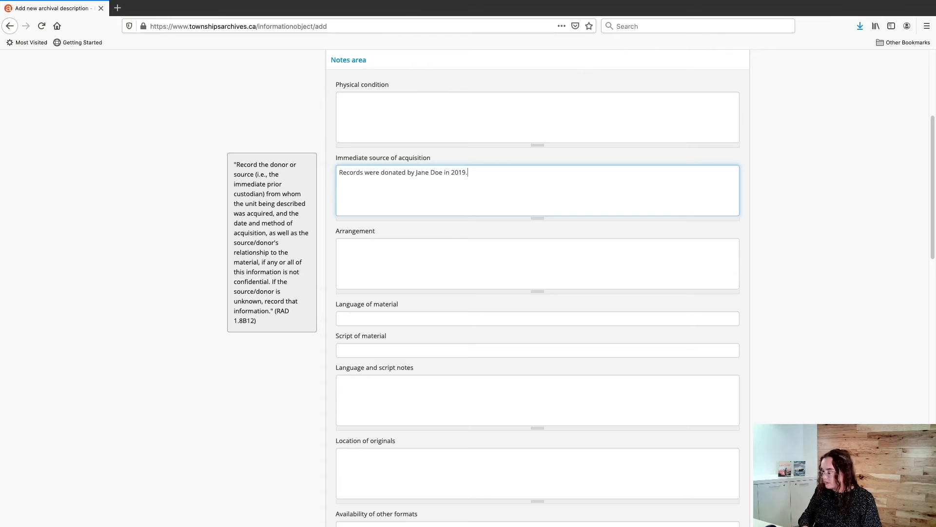
pyautogui.click(860, 193)
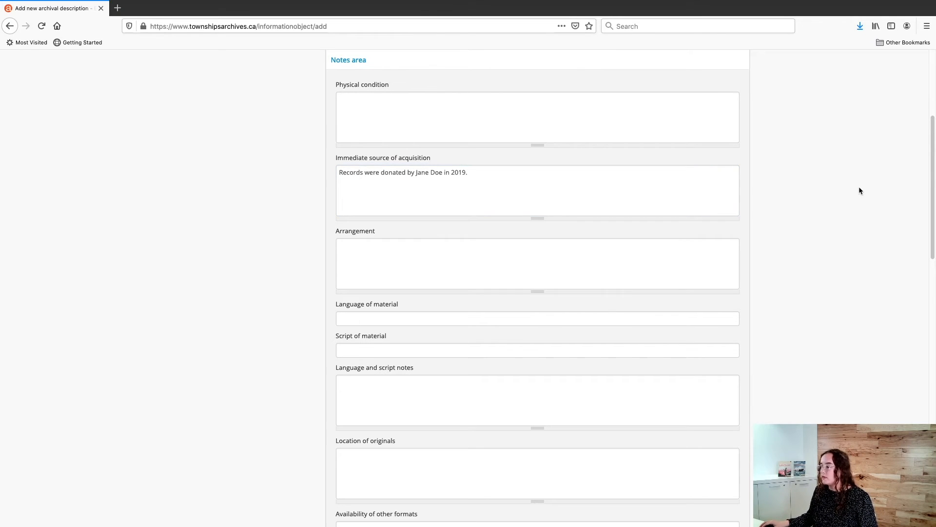
pyautogui.scroll(-5, 853, 227)
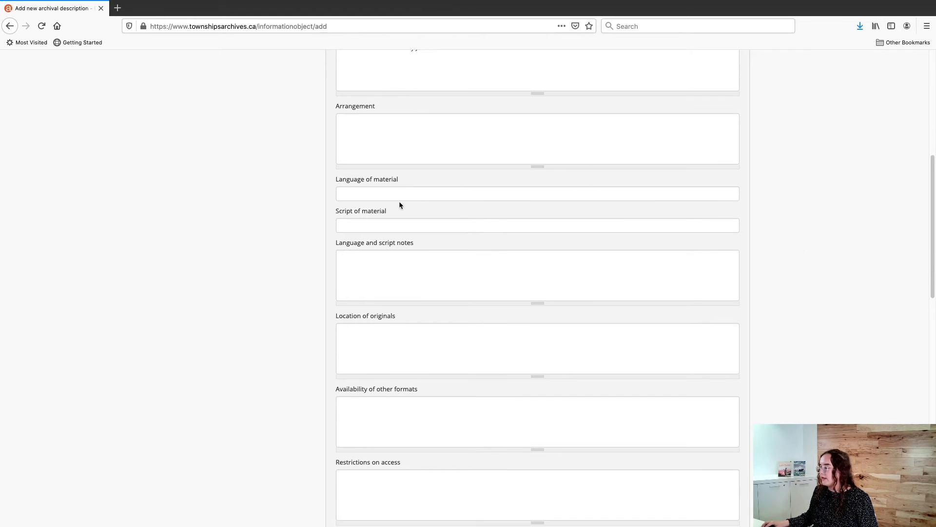
# Set the language of material to English and French in the Notes area.
pyautogui.click(408, 193)
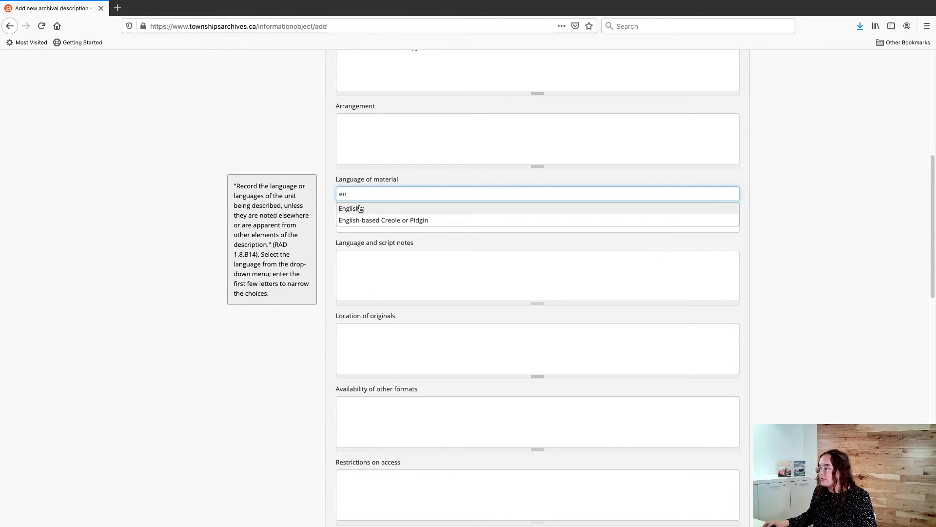
pyautogui.click(360, 209)
pyautogui.write('fren')
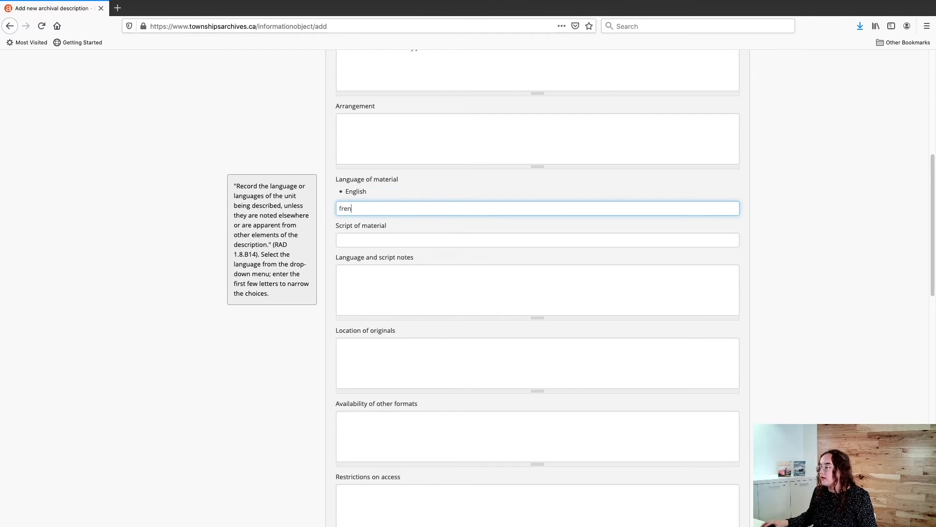
pyautogui.click(360, 221)
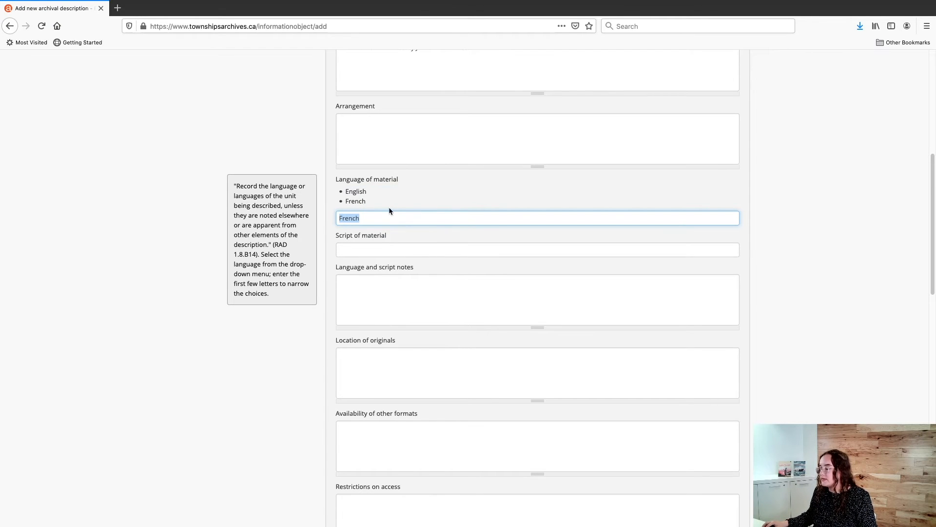
pyautogui.click(880, 213)
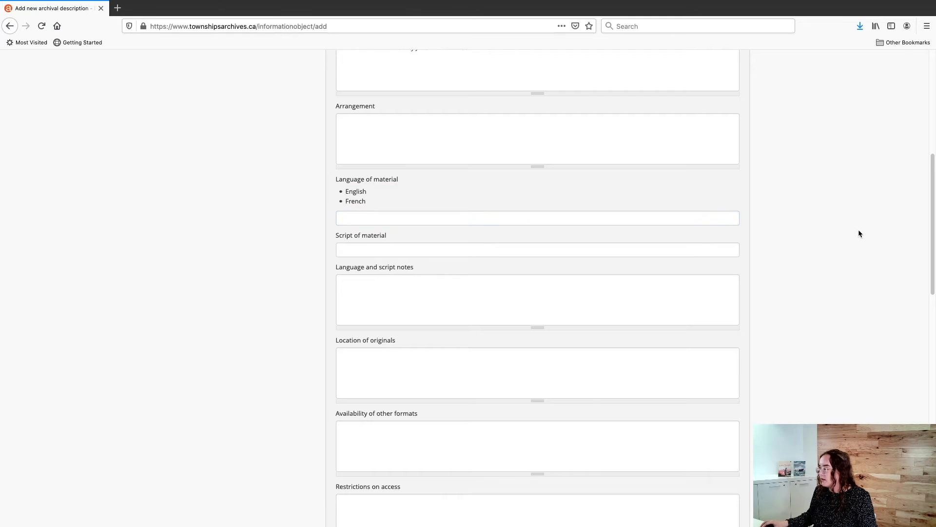
# Review the remaining Notes area fields through to the other notes, including the descriptions offered for linking as related materials.
pyautogui.scroll(-5, 860, 233)
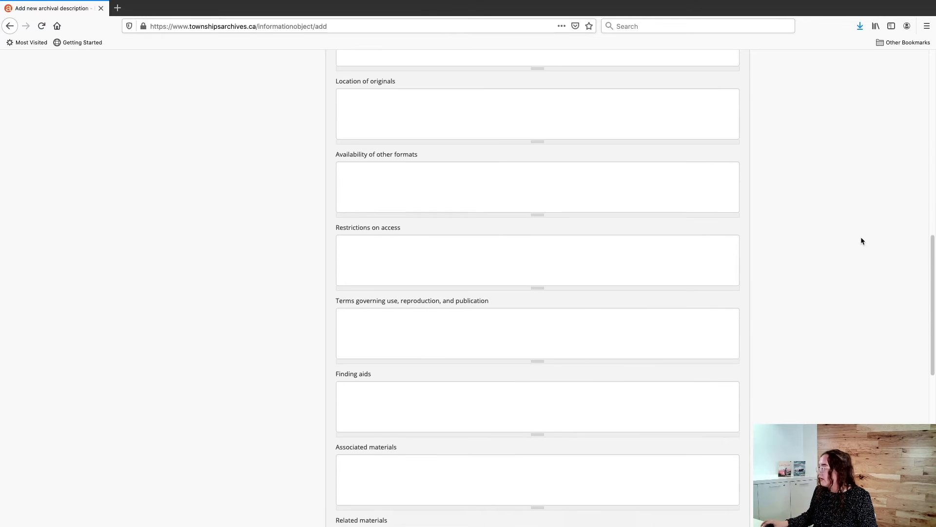
pyautogui.scroll(-2, 861, 238)
pyautogui.scroll(-3, 857, 236)
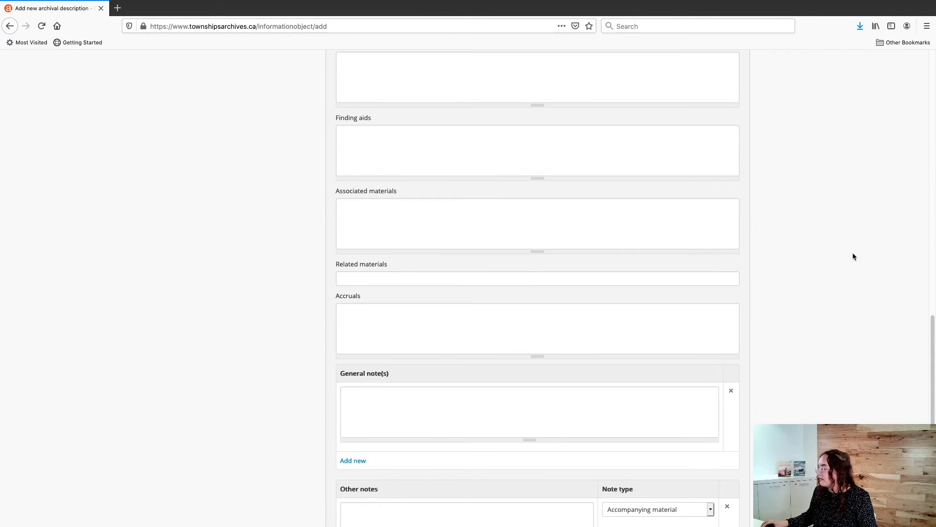
pyautogui.scroll(-1, 854, 256)
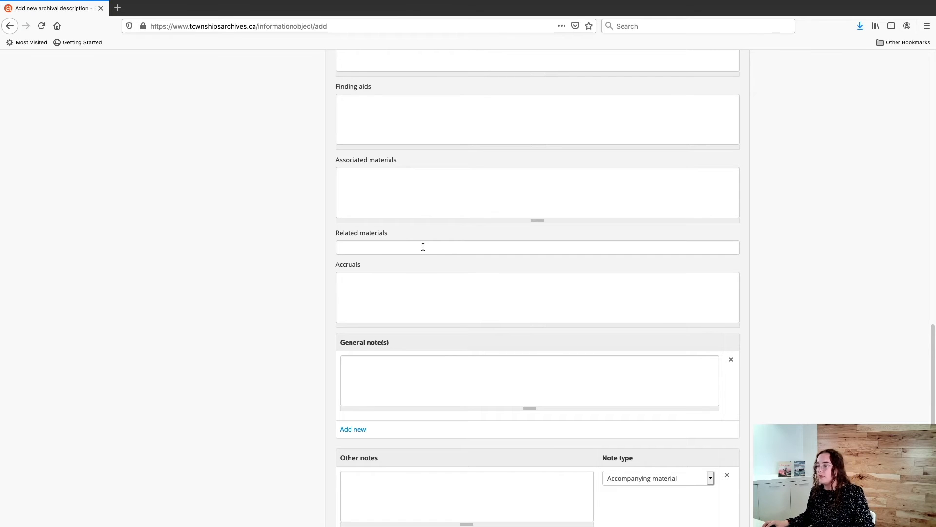
pyautogui.click(379, 244)
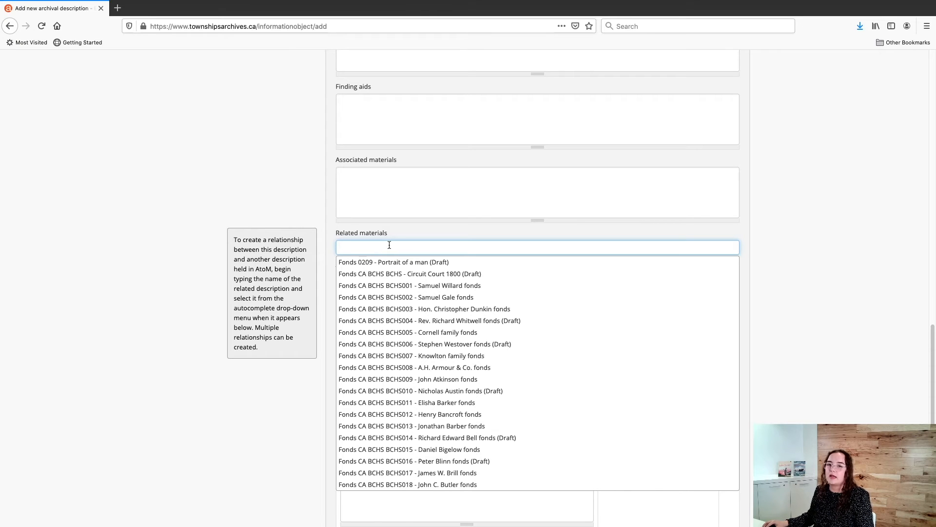
pyautogui.click(811, 219)
pyautogui.scroll(-2, 809, 277)
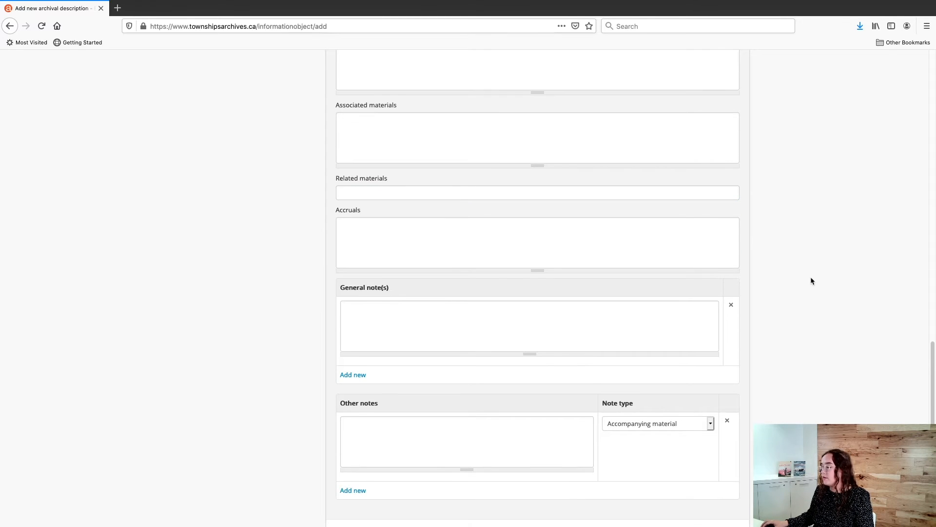
pyautogui.scroll(4, 811, 276)
pyautogui.scroll(7, 815, 278)
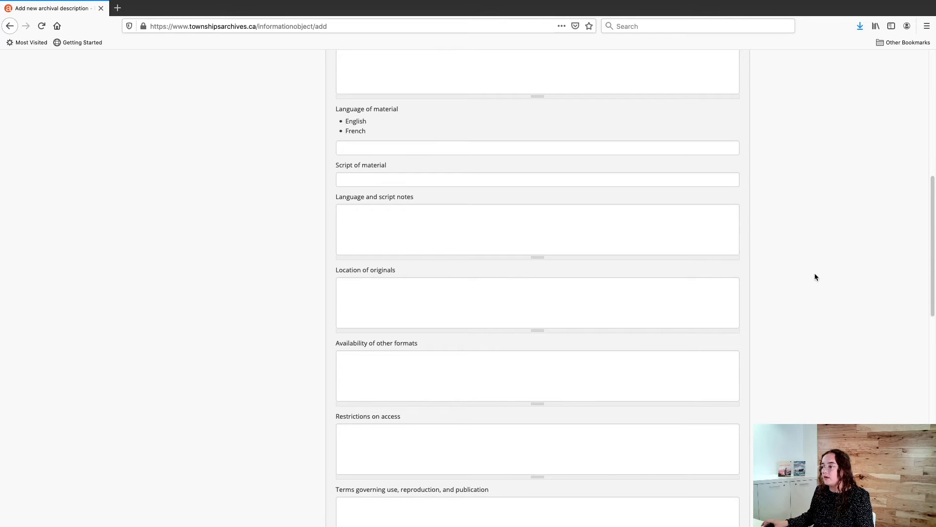
pyautogui.scroll(-5, 815, 277)
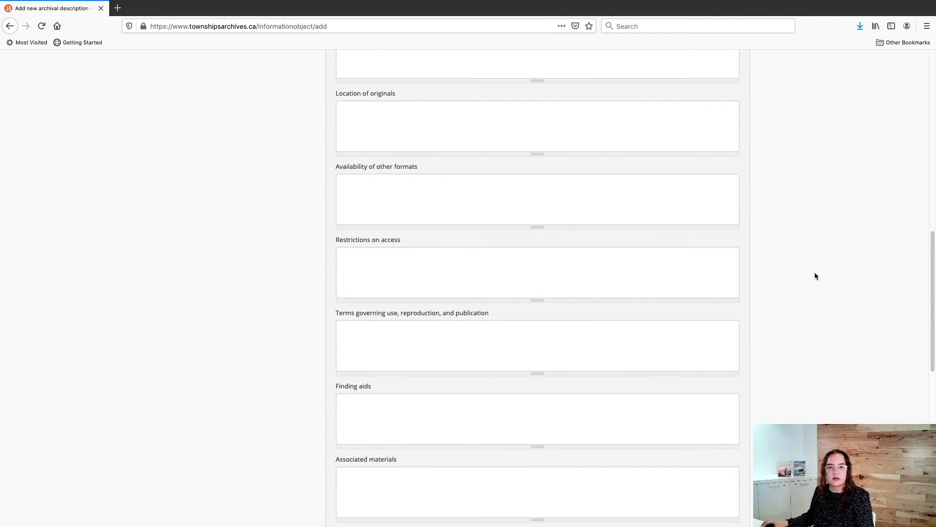
pyautogui.scroll(-2, 815, 276)
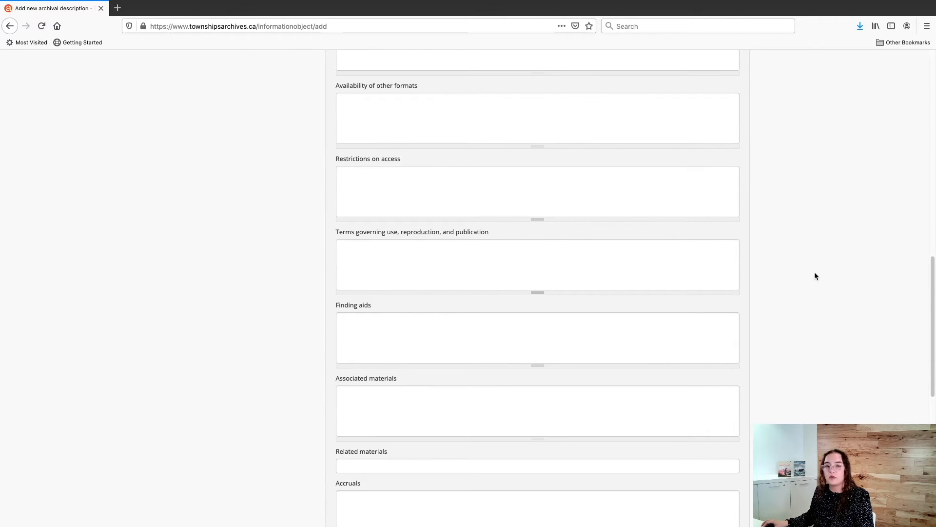
pyautogui.scroll(-4, 816, 273)
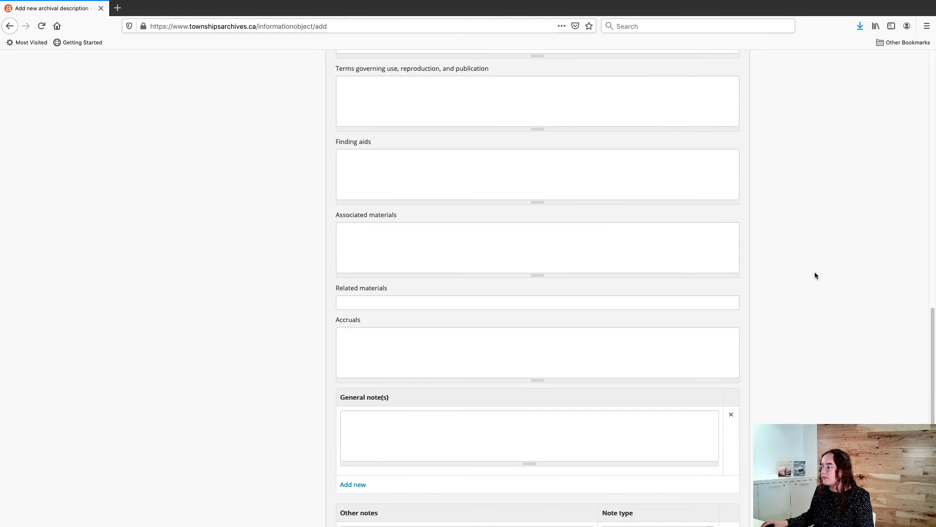
pyautogui.scroll(-1, 815, 276)
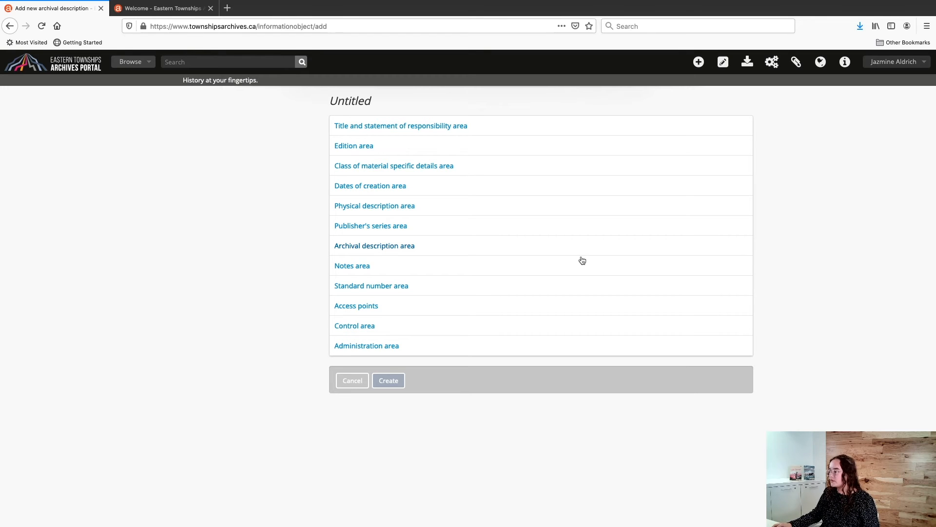
# Open the description's access points, and browse the portal's subjects taxonomy in the other browser tab, expanding Arts and culture and Agriculture.
pyautogui.click(399, 309)
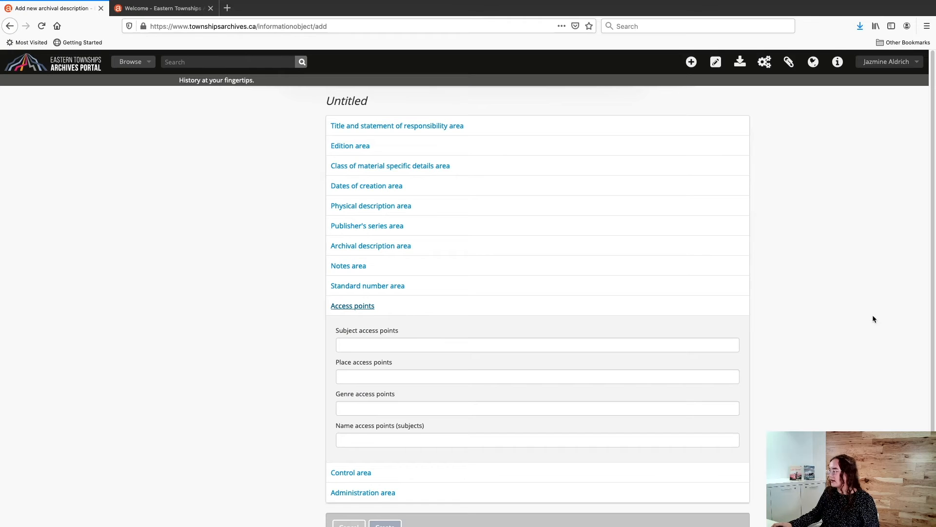
pyautogui.scroll(-2, 873, 319)
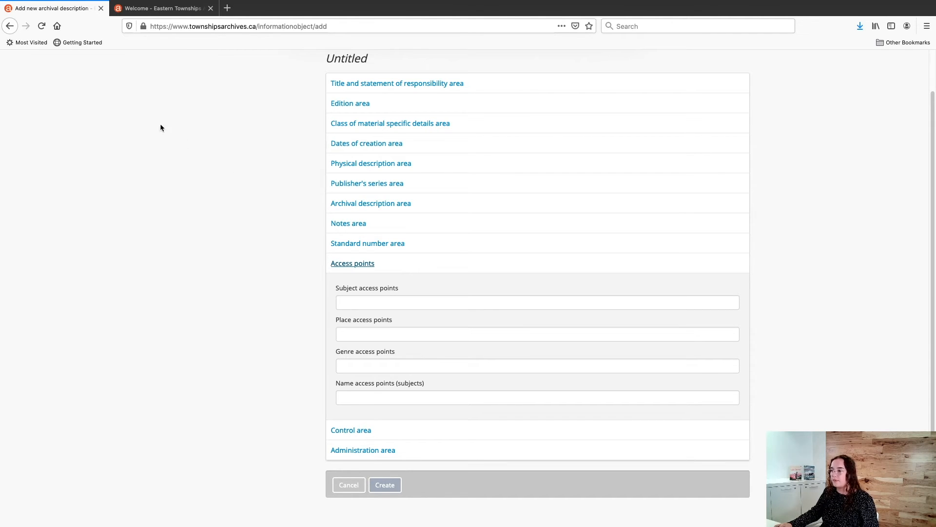
pyautogui.click(148, 10)
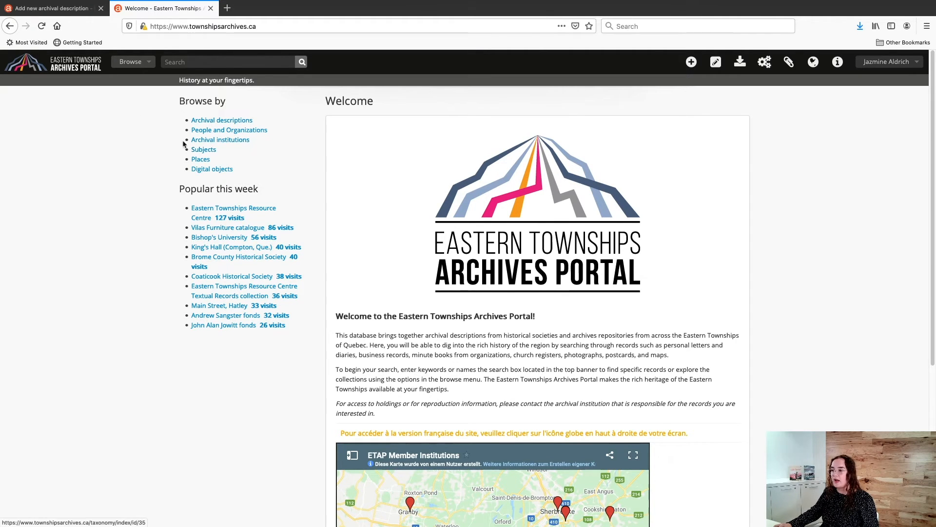
pyautogui.click(146, 65)
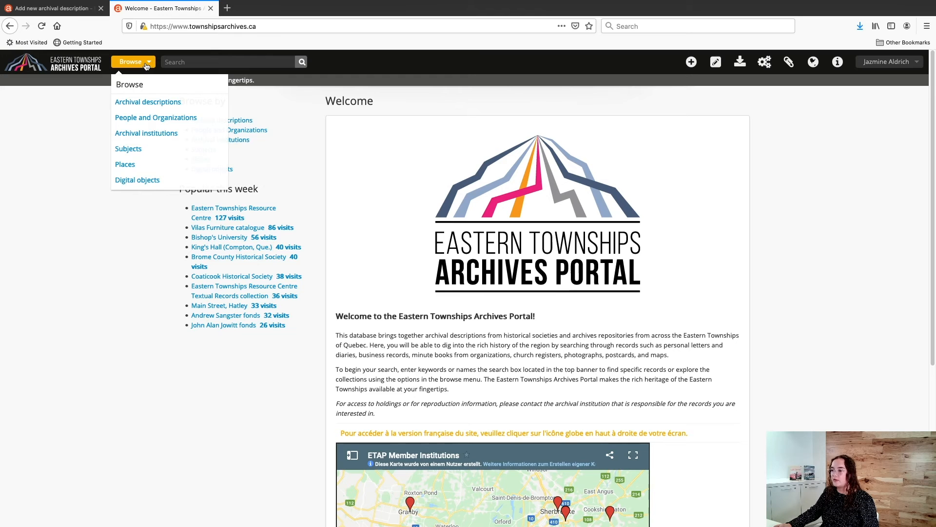
pyautogui.click(137, 149)
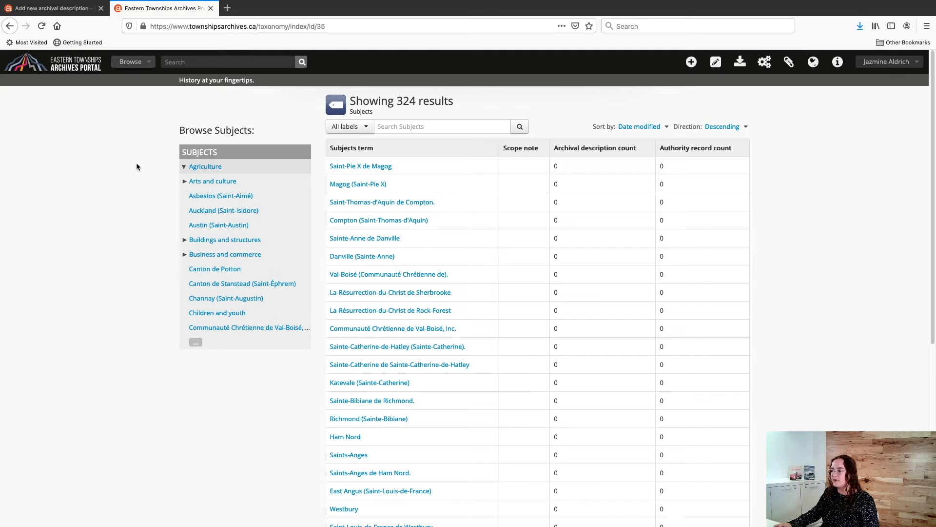
pyautogui.click(215, 183)
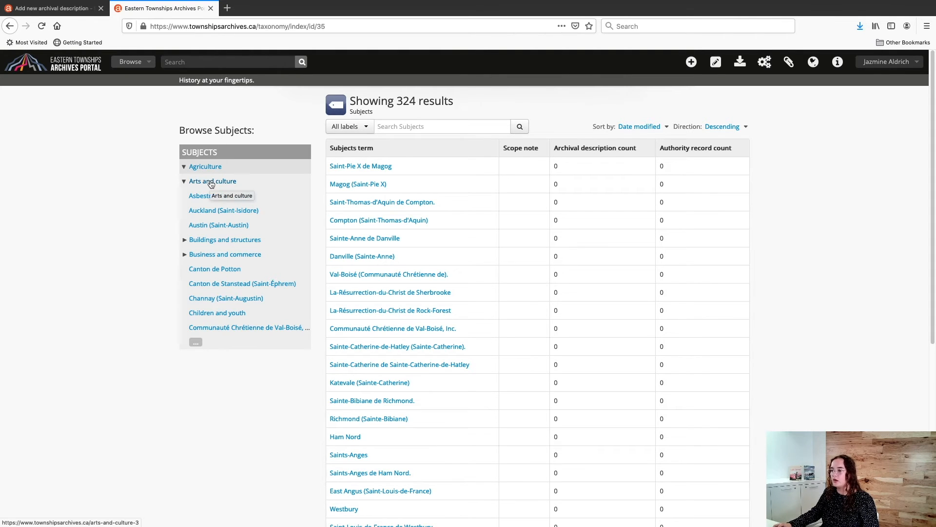
pyautogui.click(185, 169)
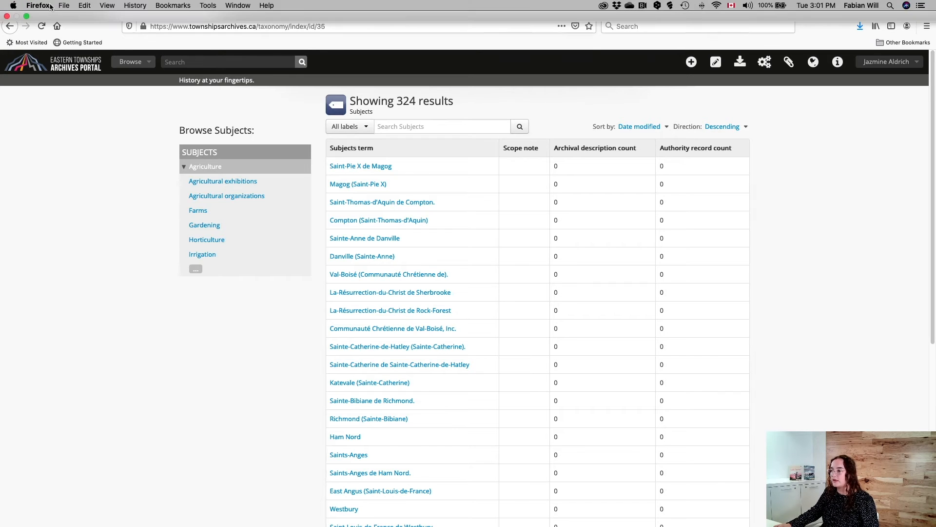
# Return to the new archival description and add the existing term Agriculture as a subject access point.
pyautogui.click(68, 10)
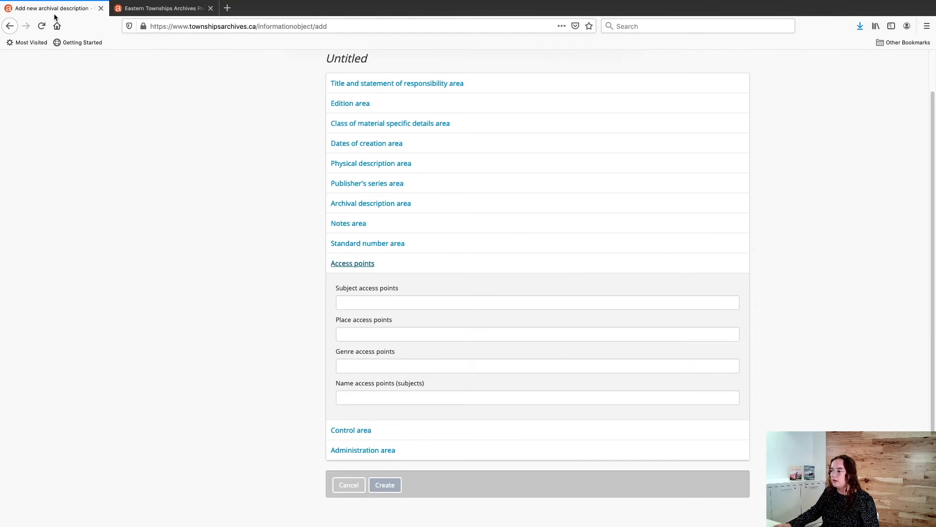
pyautogui.click(394, 301)
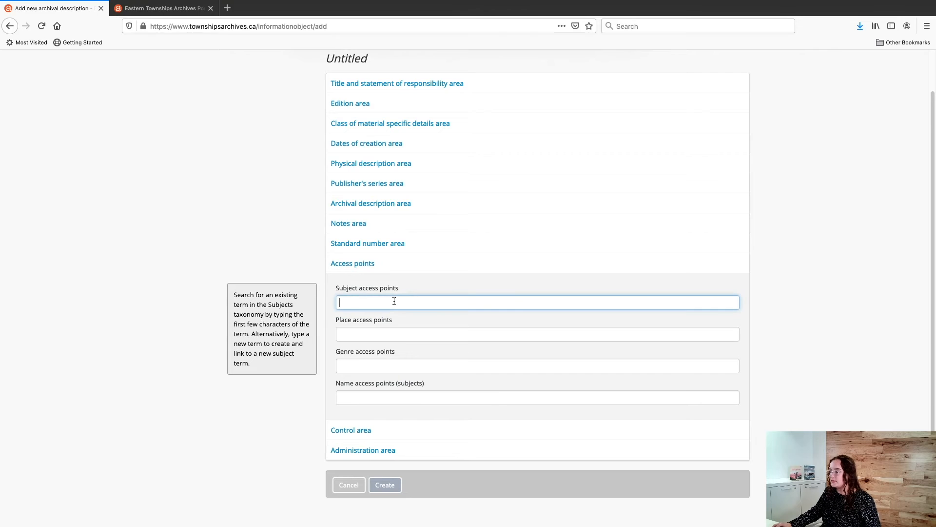
pyautogui.write('agri')
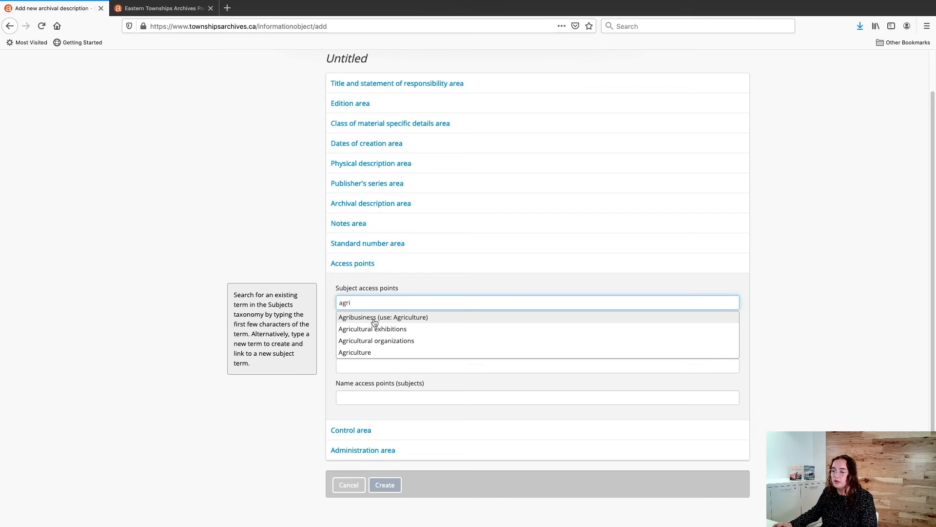
pyautogui.click(374, 353)
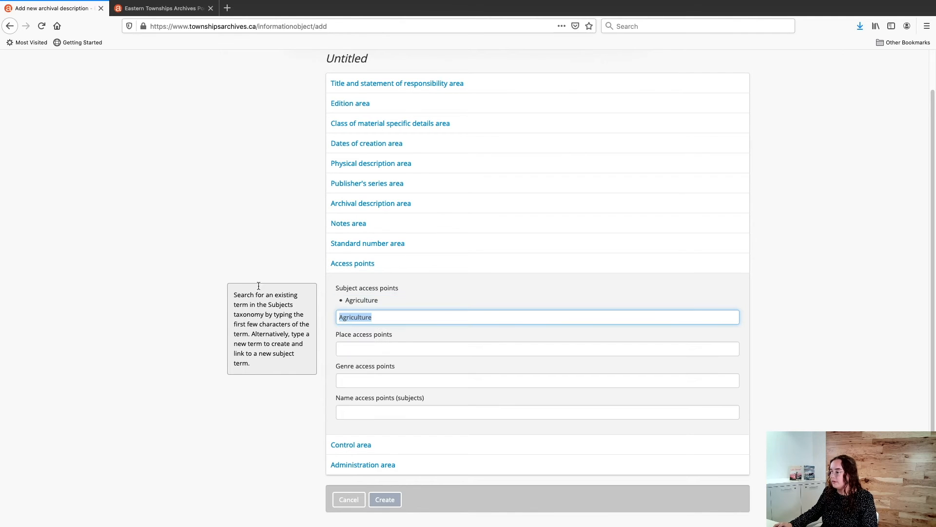
pyautogui.click(156, 243)
pyautogui.scroll(-1, 268, 274)
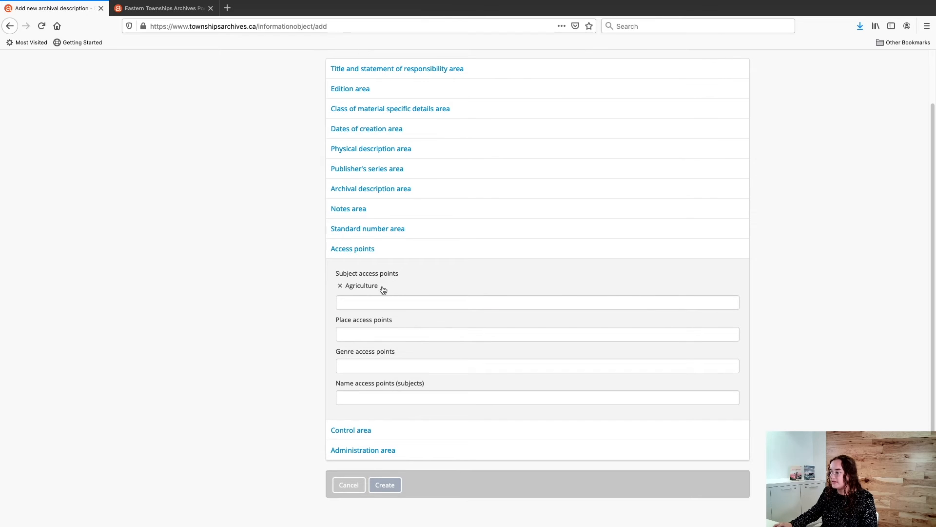
# Add the existing term Lennoxville (Quebec) as a place access point.
pyautogui.click(375, 335)
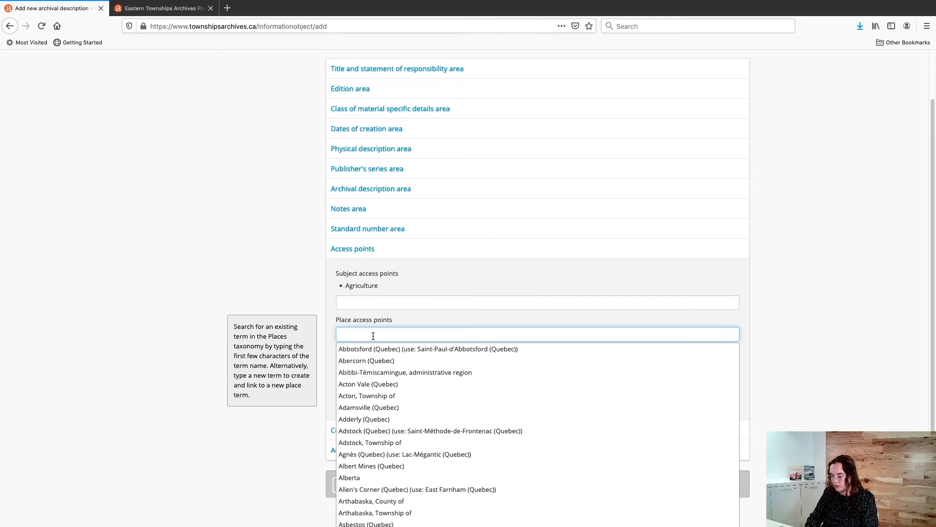
pyautogui.write('enn')
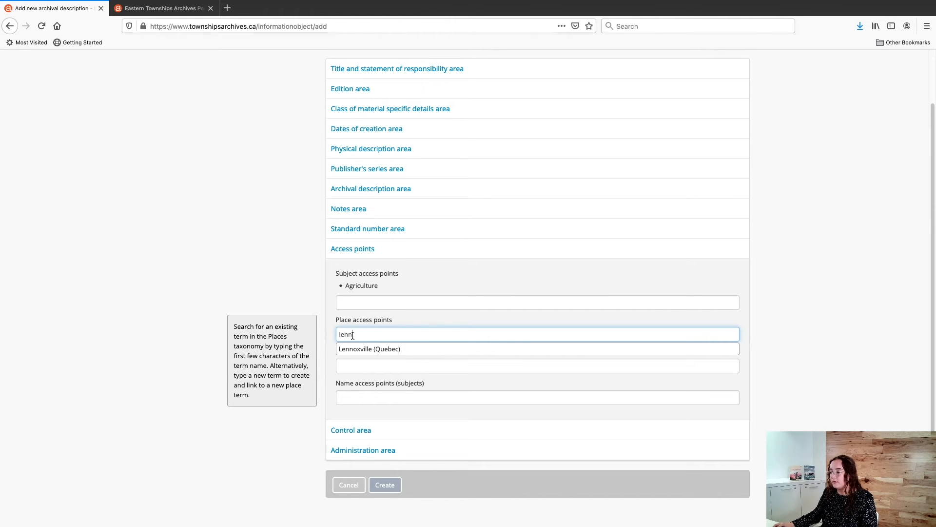
pyautogui.click(386, 349)
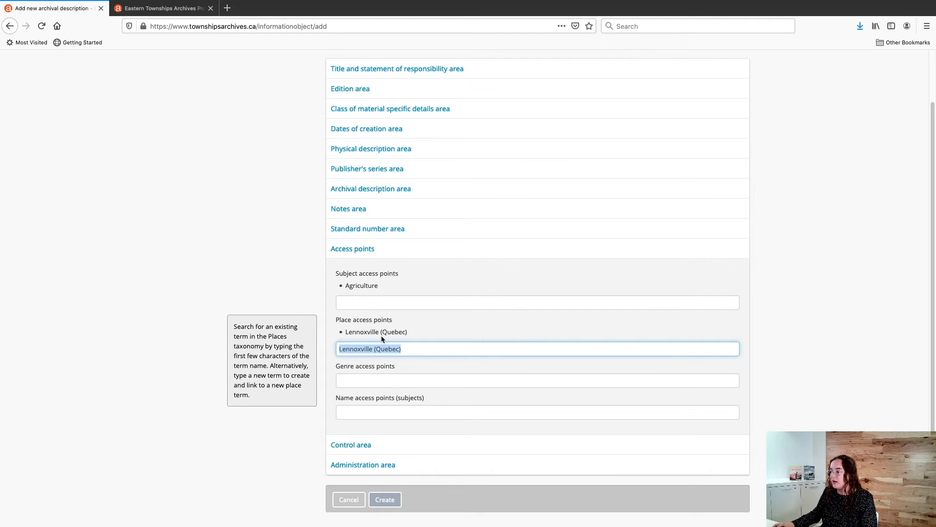
# Remove the Lennoxville (Quebec) place and Agriculture subject access points, and collapse the access points area.
pyautogui.click(340, 333)
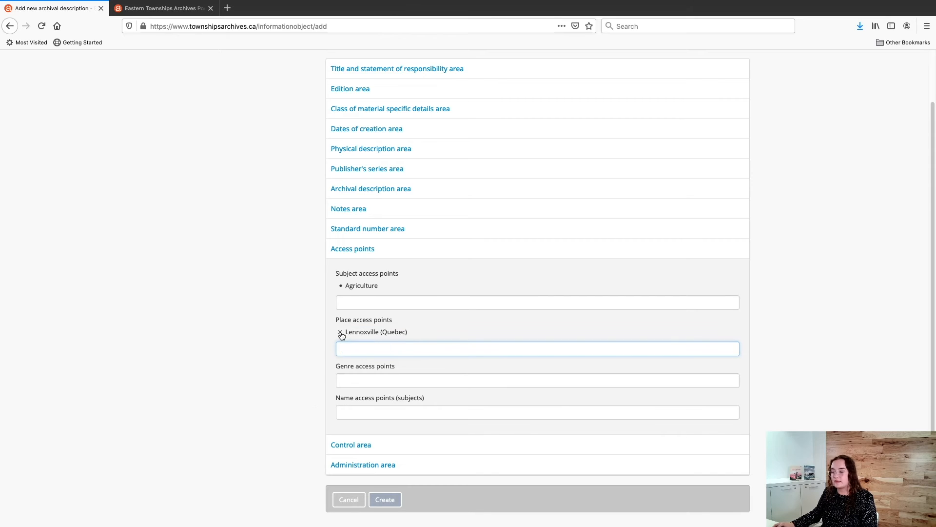
pyautogui.click(340, 287)
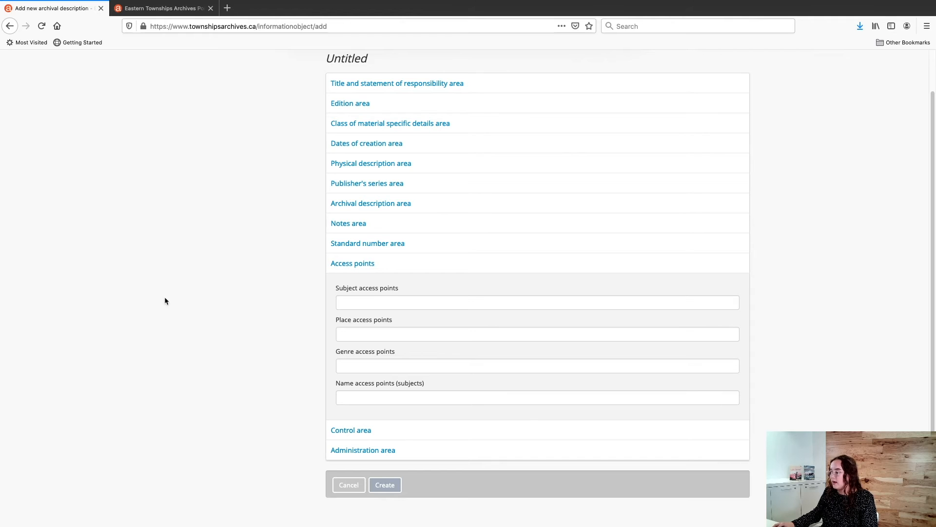
pyautogui.click(438, 269)
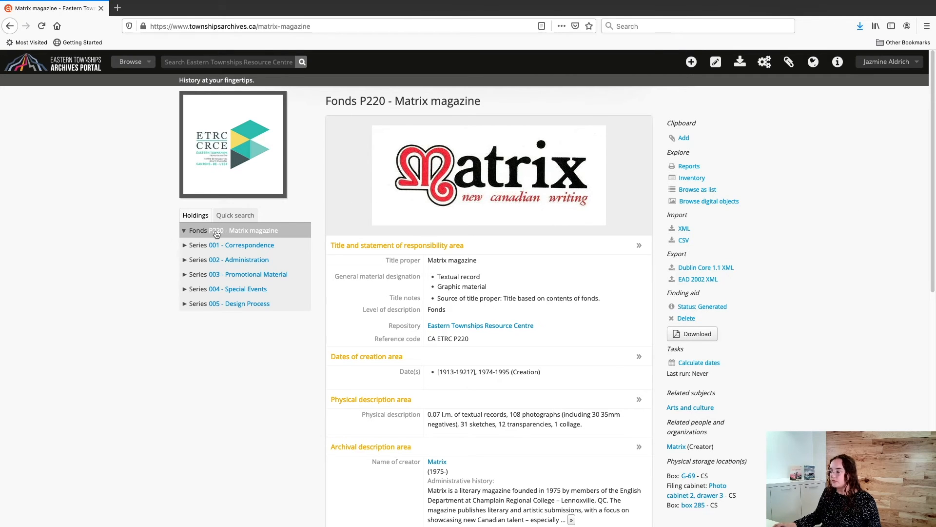
# Review the Matrix magazine fonds description from its title area down to the accession area and editing options.
pyautogui.scroll(-5, 838, 192)
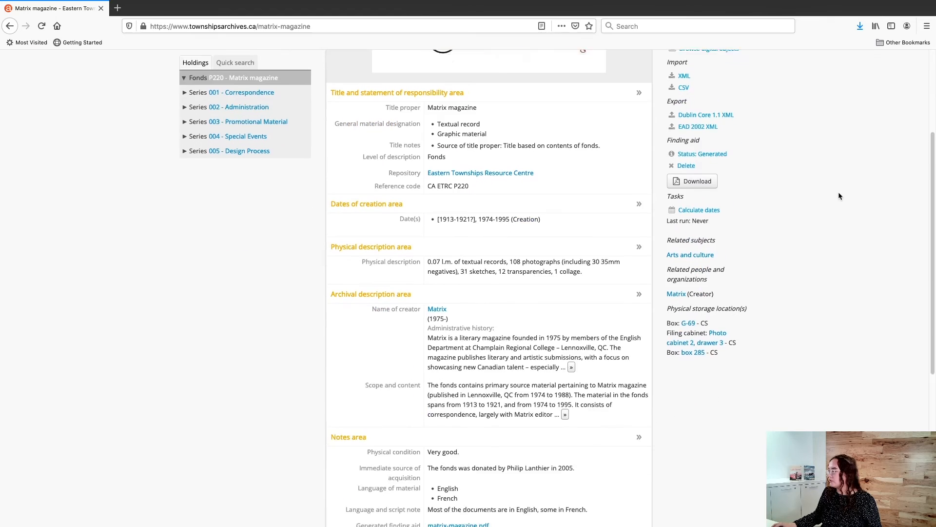
pyautogui.scroll(-5, 839, 195)
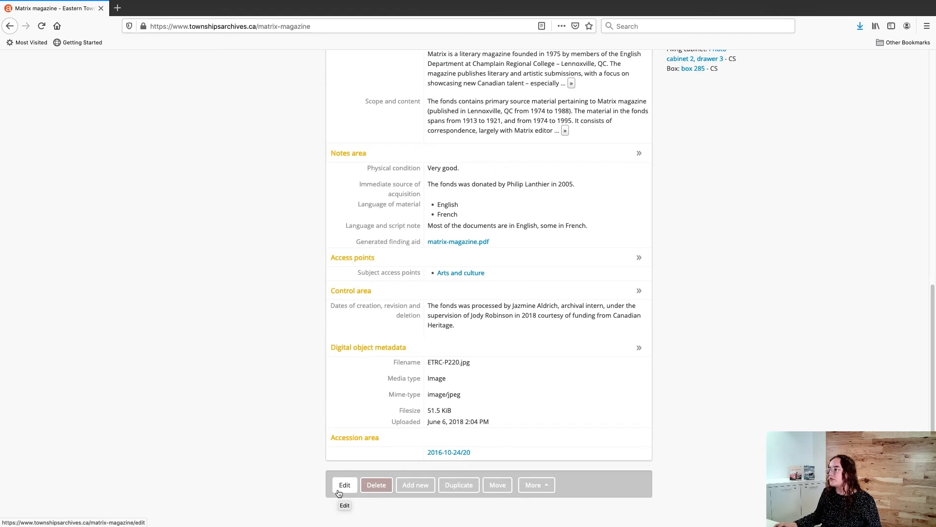
pyautogui.scroll(9, 187, 365)
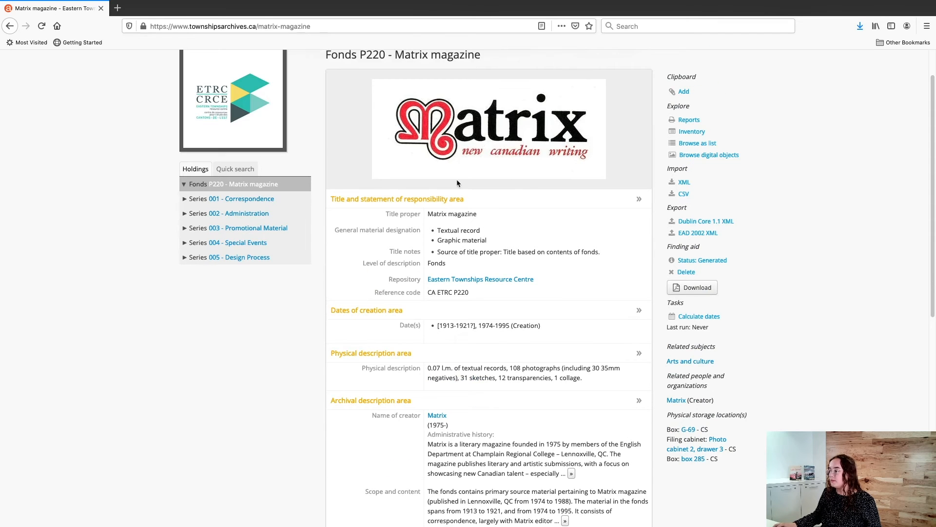
# View the Correspondence series of the Matrix magazine fonds and return to the fonds description.
pyautogui.click(249, 203)
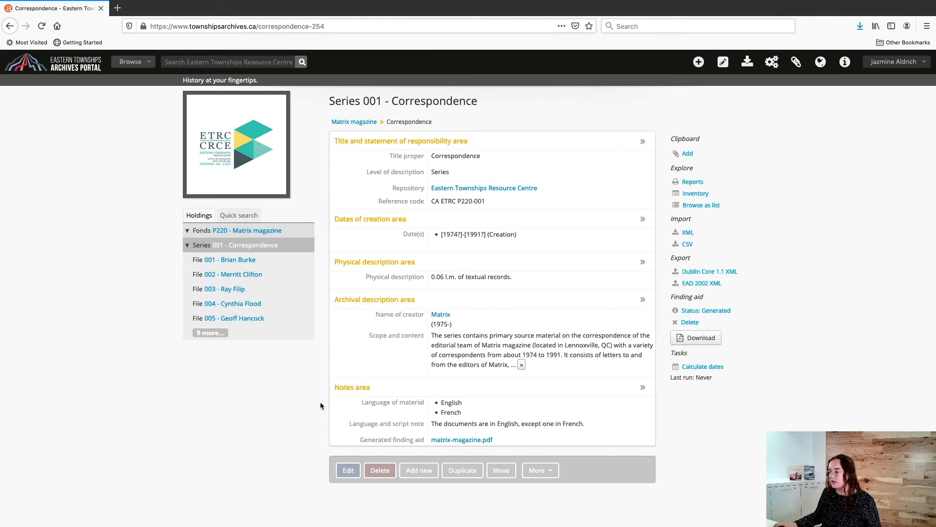
pyautogui.click(256, 234)
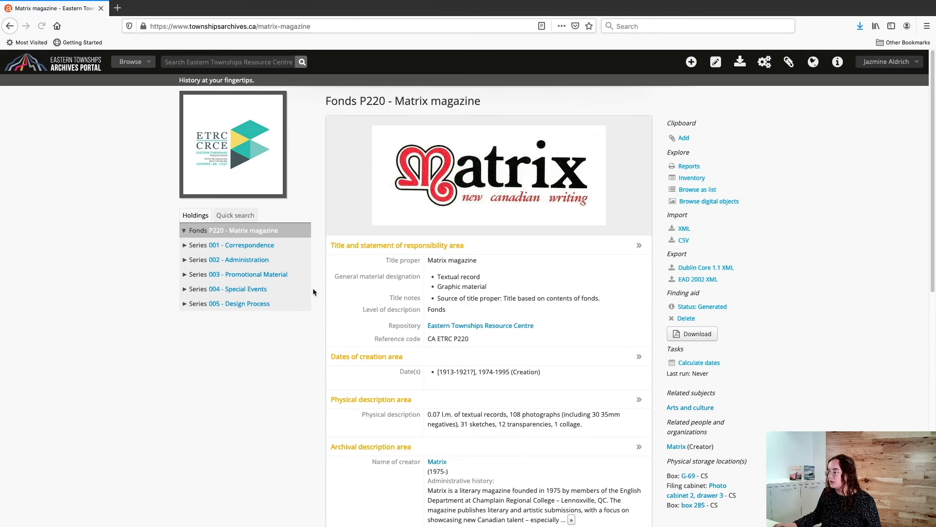
# Open the Matrix magazine fonds for editing and expand its title and statement of responsibility area to reach the child levels.
pyautogui.scroll(-10, 317, 296)
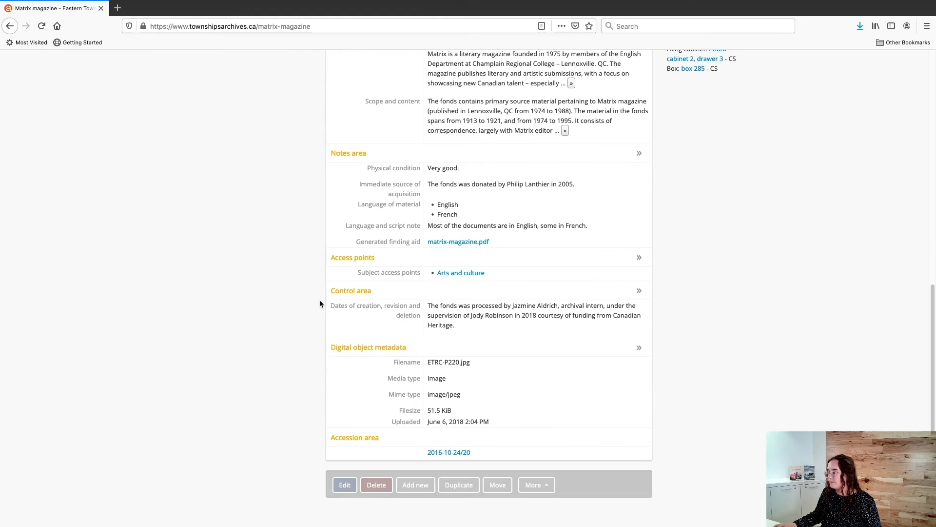
pyautogui.click(345, 485)
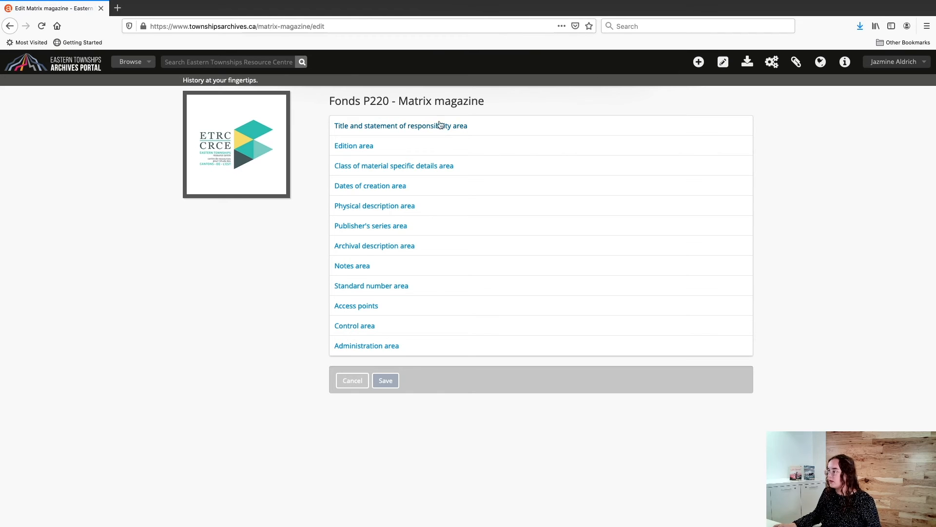
pyautogui.click(488, 128)
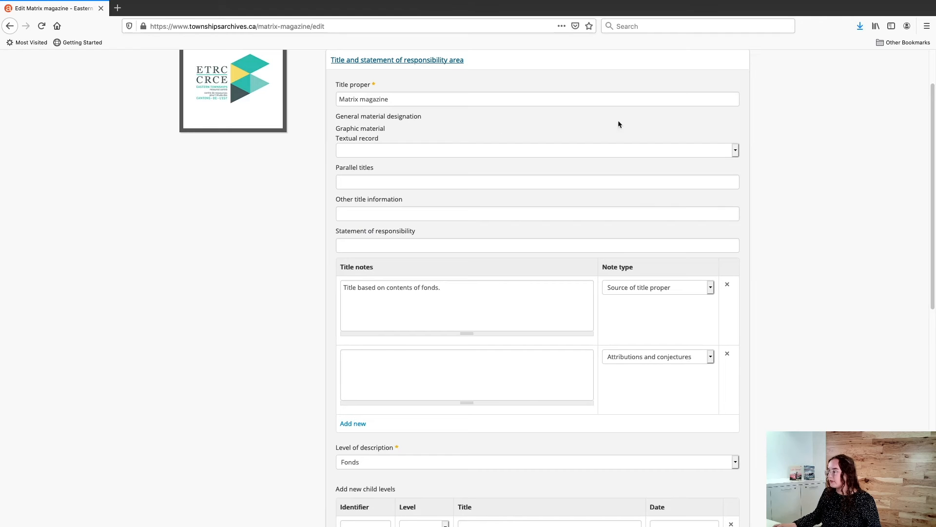
pyautogui.scroll(-5, 830, 219)
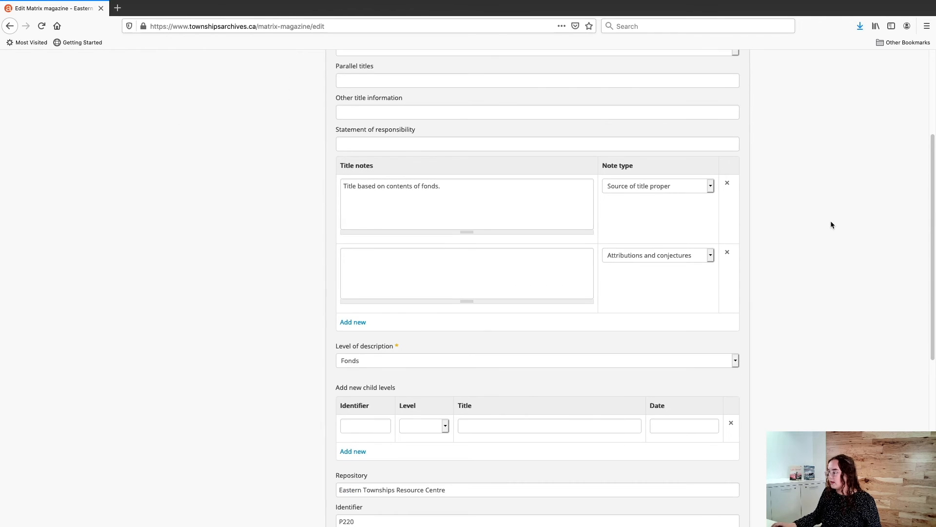
pyautogui.scroll(-3, 832, 224)
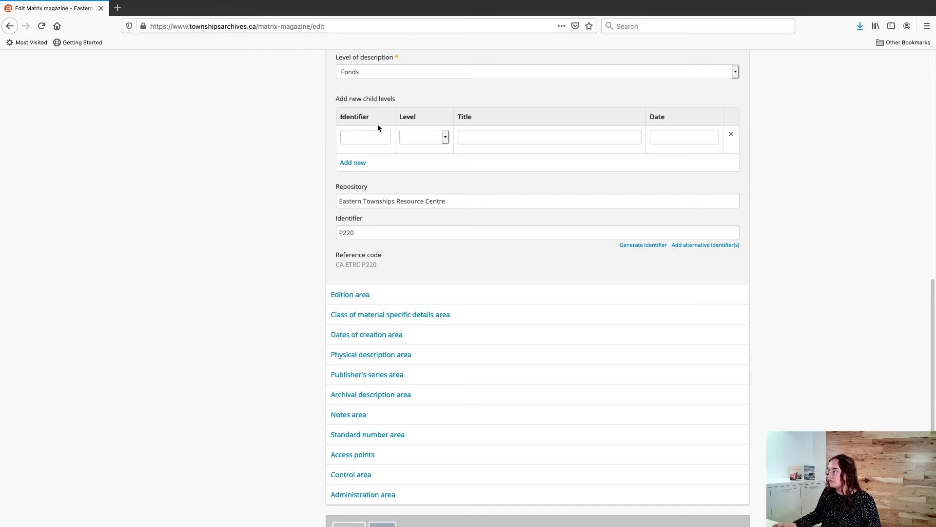
# Enter identifier 008 and set the level to Series for the first new child level.
pyautogui.click(440, 140)
pyautogui.click(437, 137)
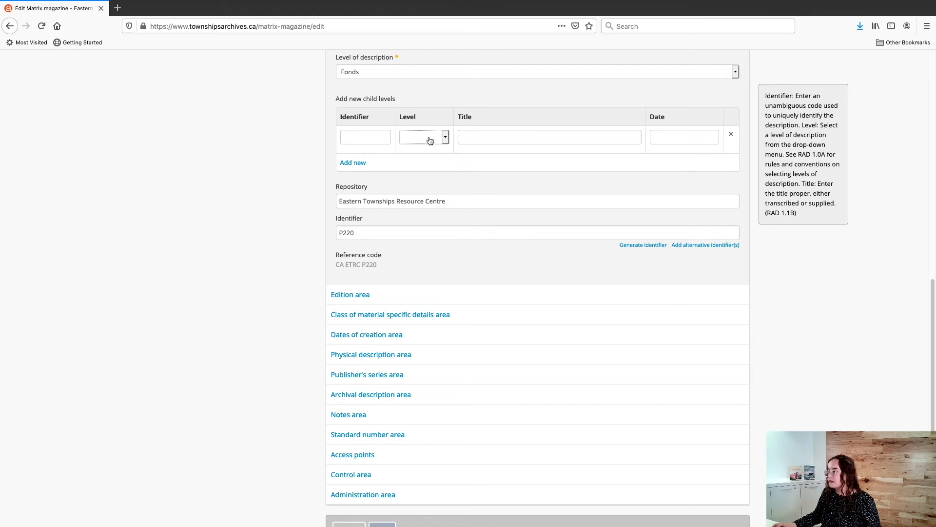
pyautogui.click(356, 137)
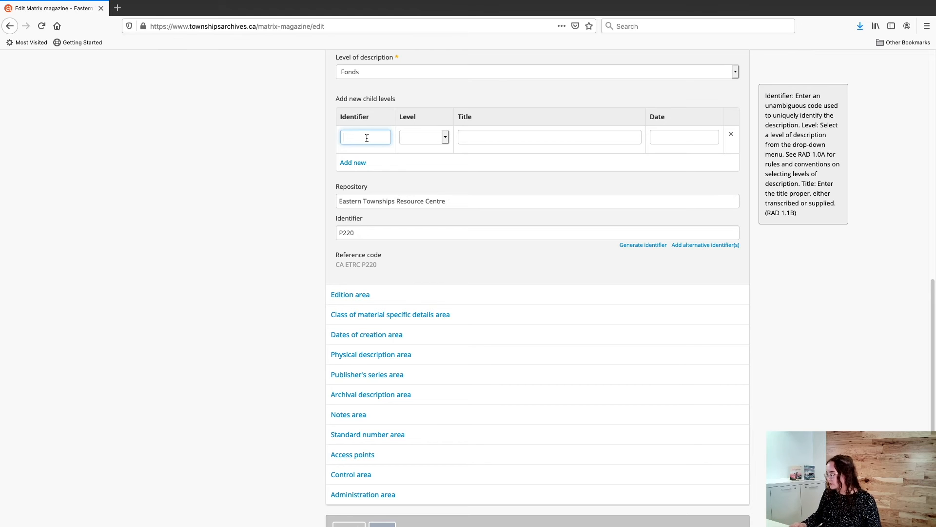
pyautogui.write('008')
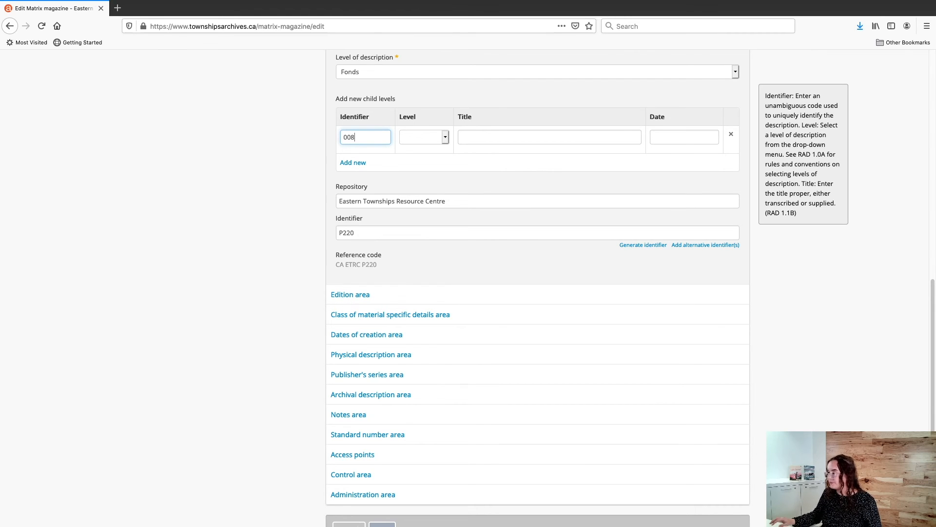
pyautogui.click(233, 153)
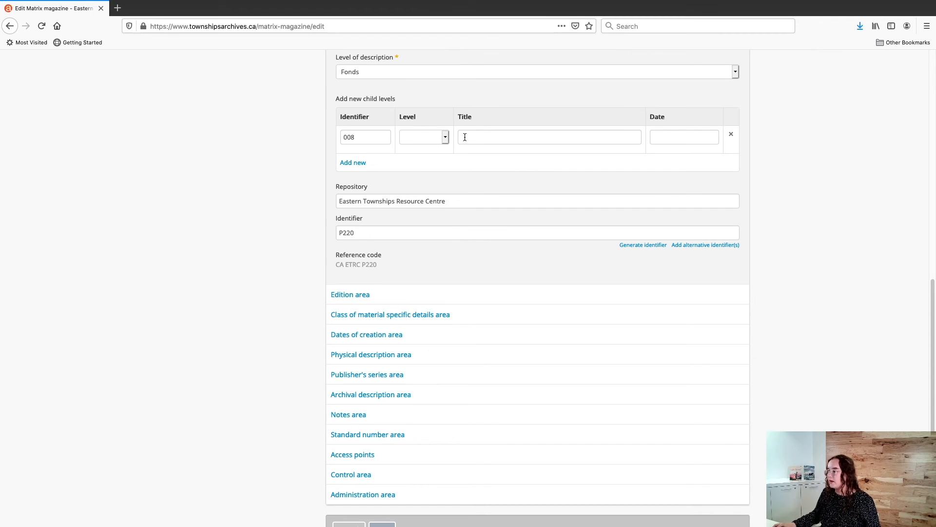
pyautogui.click(432, 139)
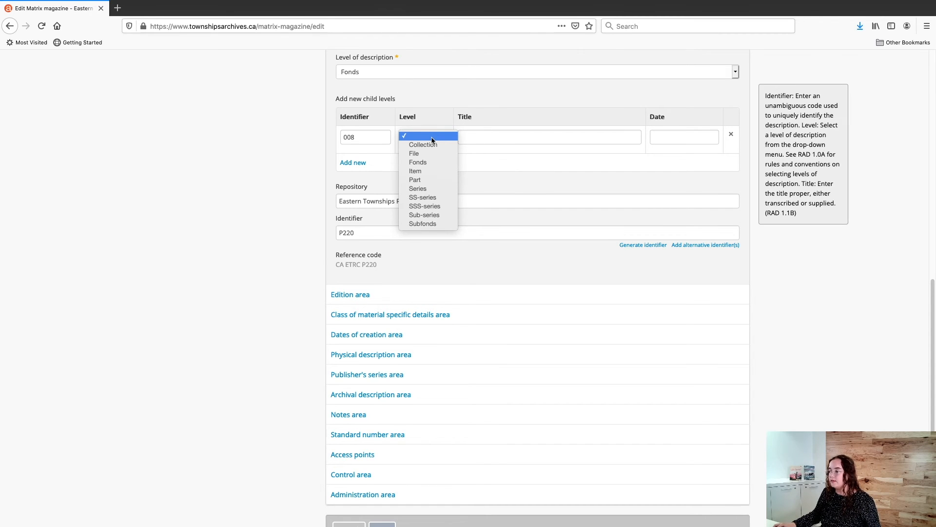
pyautogui.click(442, 189)
pyautogui.click(248, 150)
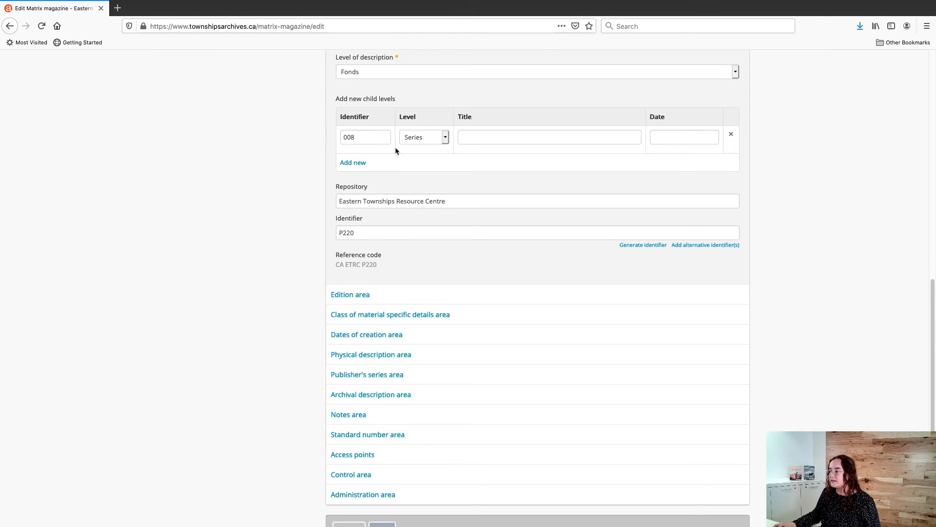
# Add an Item row and a File row to the new child levels, and remove both rows.
pyautogui.click(352, 163)
pyautogui.click(425, 165)
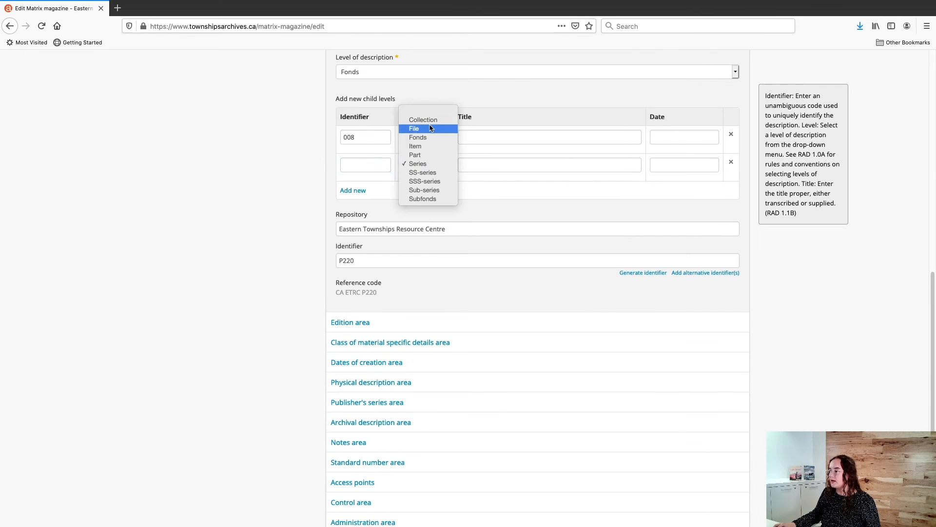
pyautogui.click(427, 148)
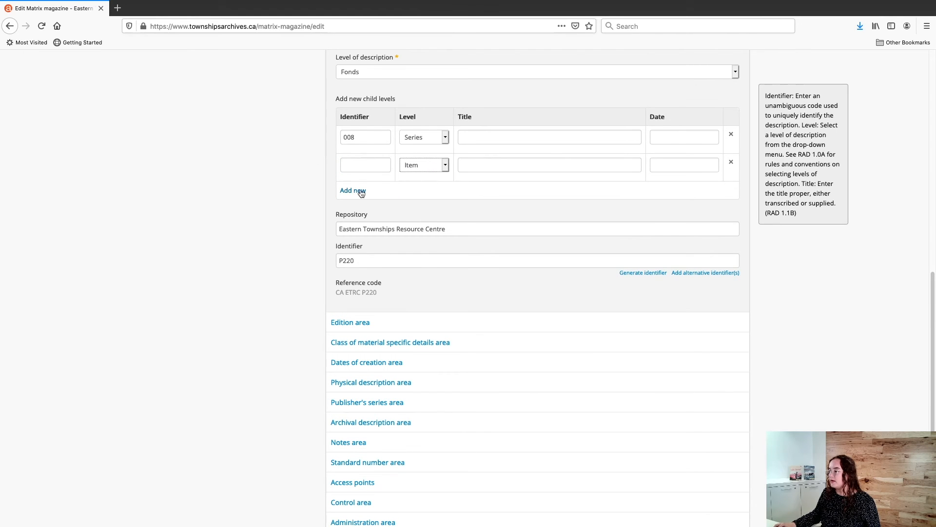
pyautogui.click(360, 190)
pyautogui.click(418, 193)
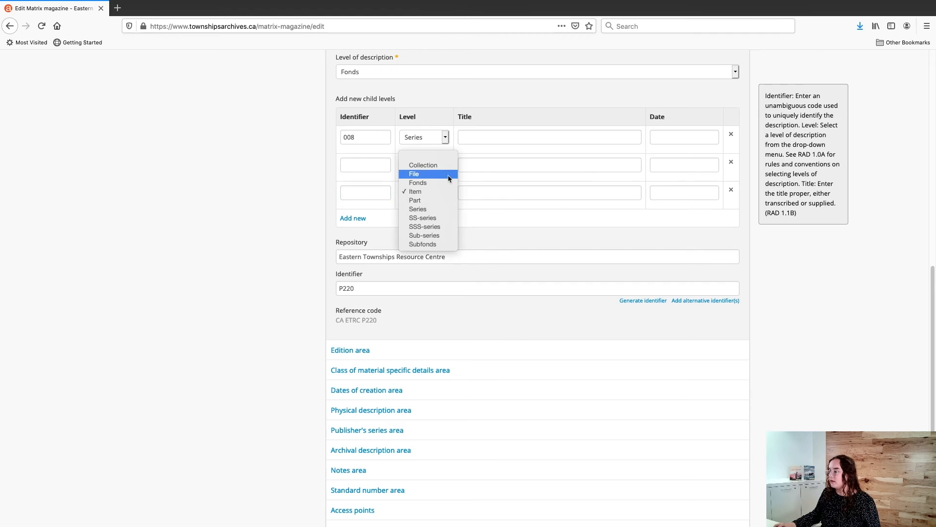
pyautogui.click(421, 172)
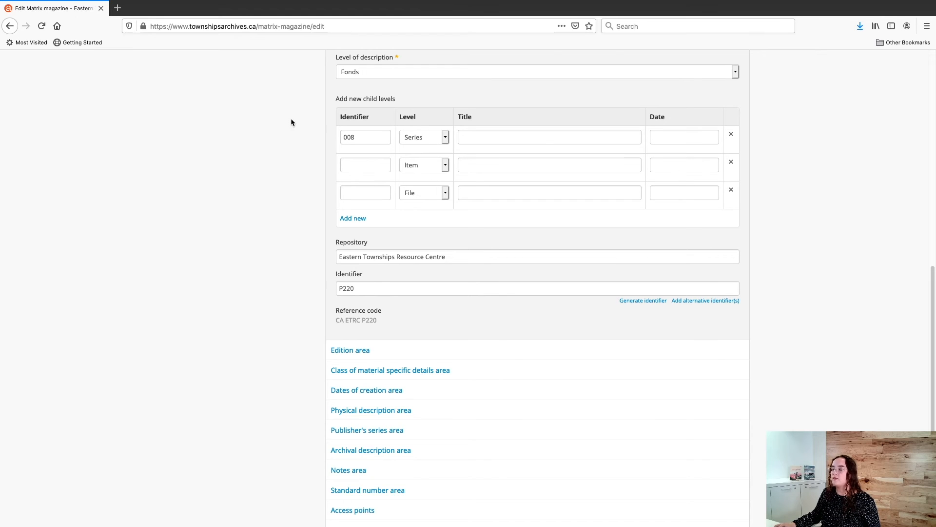
pyautogui.click(730, 166)
pyautogui.click(730, 166)
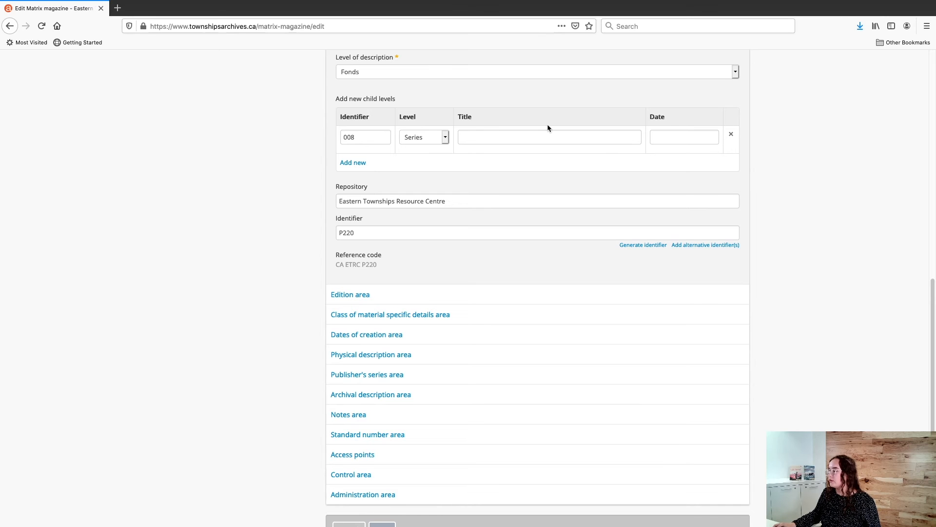
# Give the 008 child series the title Photographs and the date 1980-1982.
pyautogui.click(496, 135)
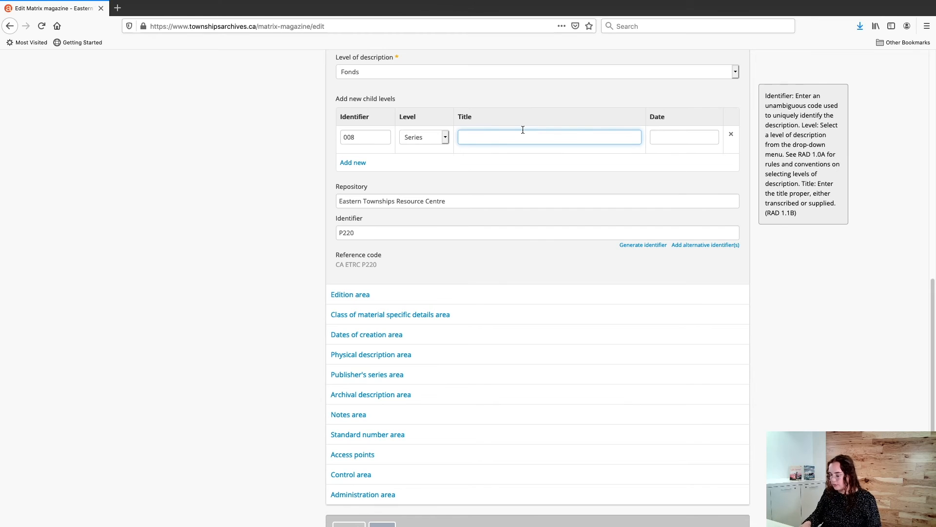
pyautogui.write('Photographs')
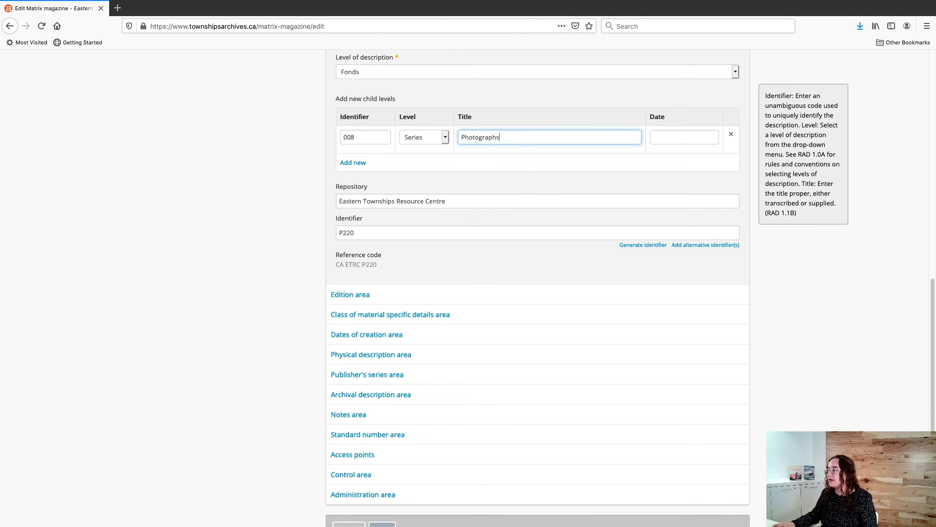
pyautogui.click(697, 137)
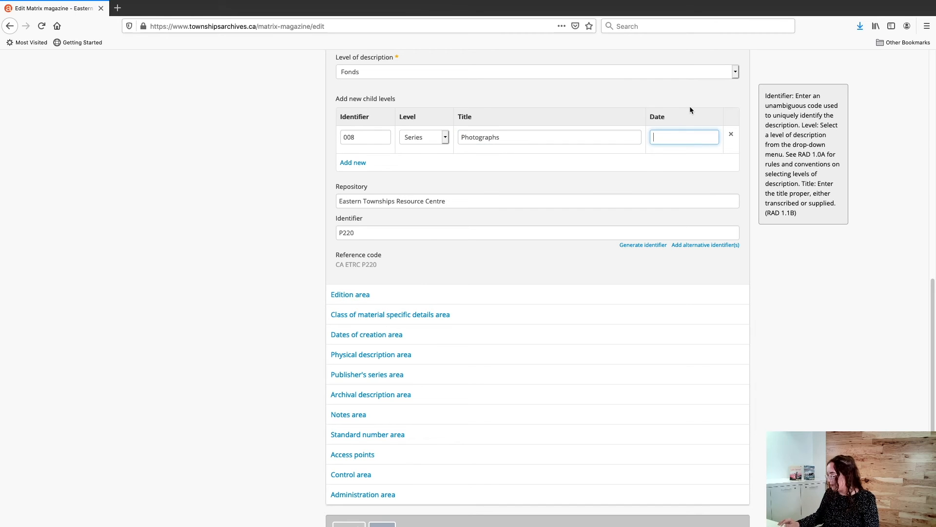
pyautogui.write('1980')
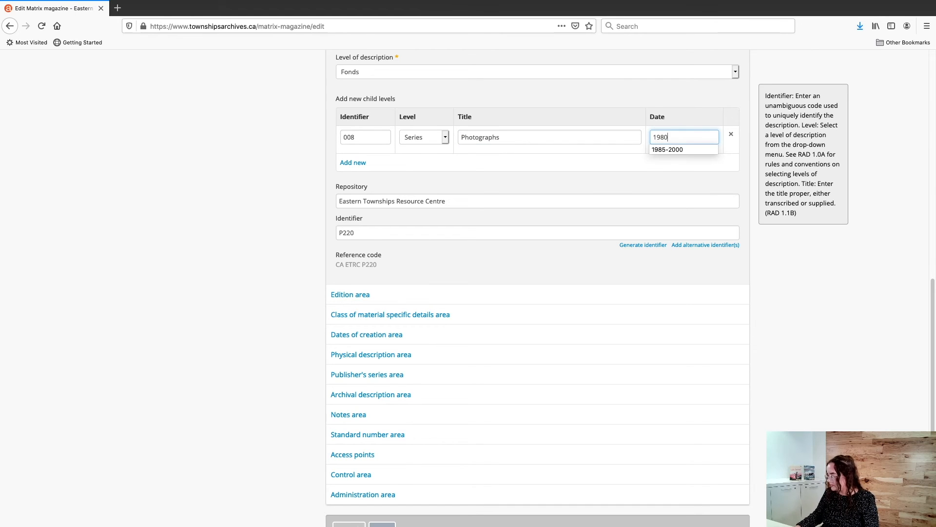
pyautogui.write('*1982')
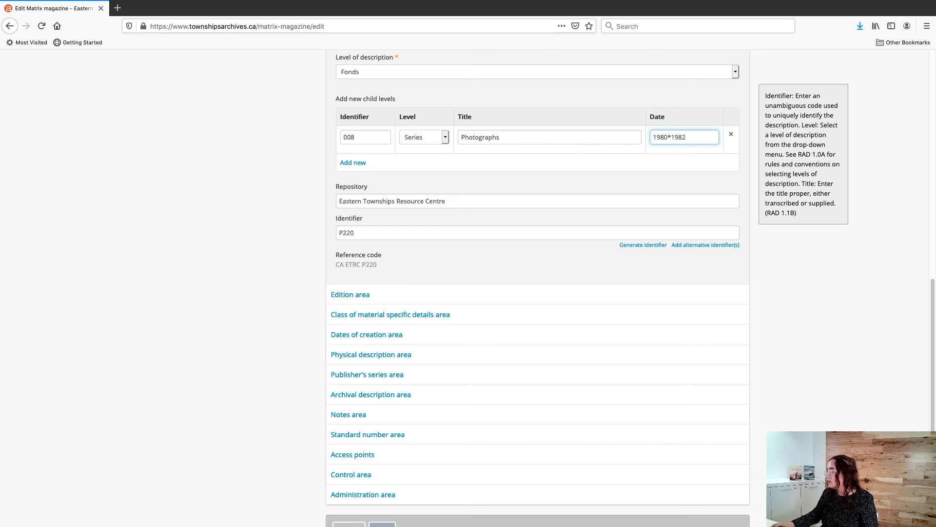
pyautogui.click(671, 138)
pyautogui.press('BackSpace')
pyautogui.write('-')
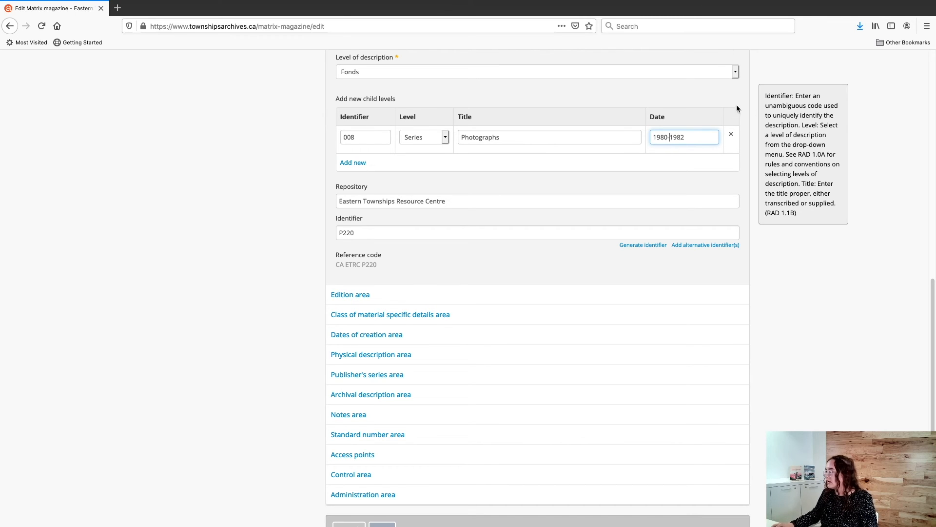
pyautogui.click(224, 167)
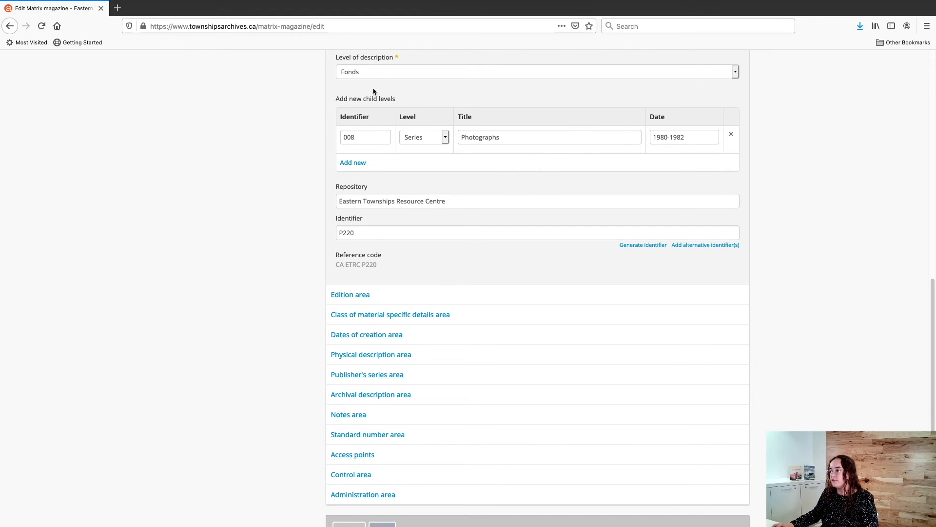
# Add a second Series child level with identifier 009, leaving its title and date blank.
pyautogui.click(354, 163)
pyautogui.write('009')
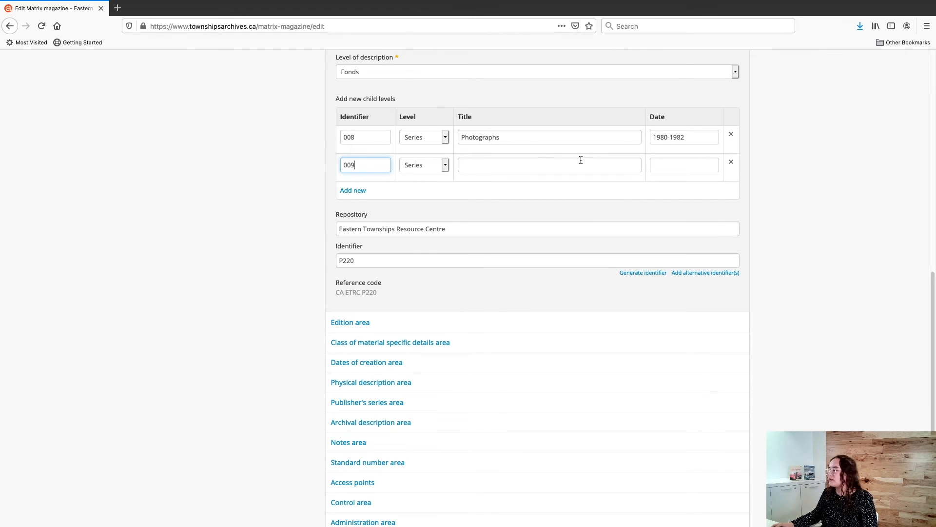
pyautogui.click(838, 169)
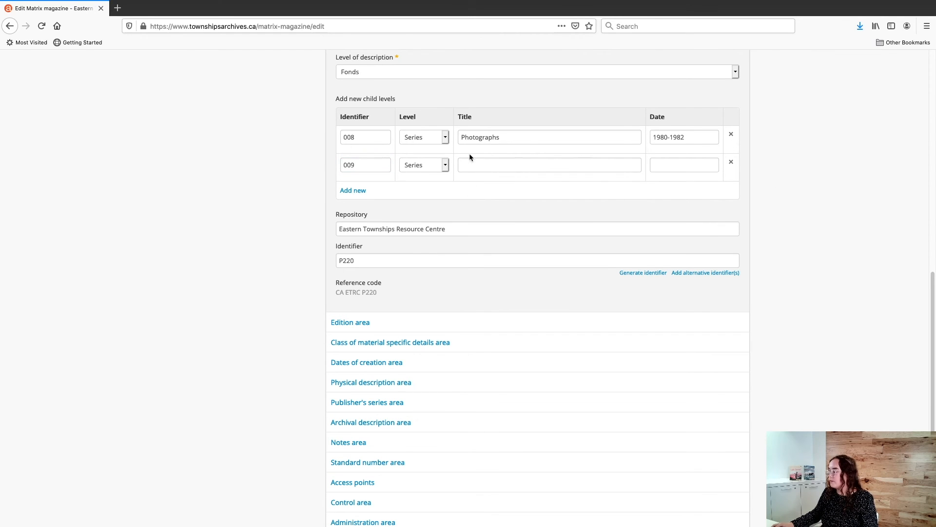
pyautogui.click(464, 164)
pyautogui.click(684, 164)
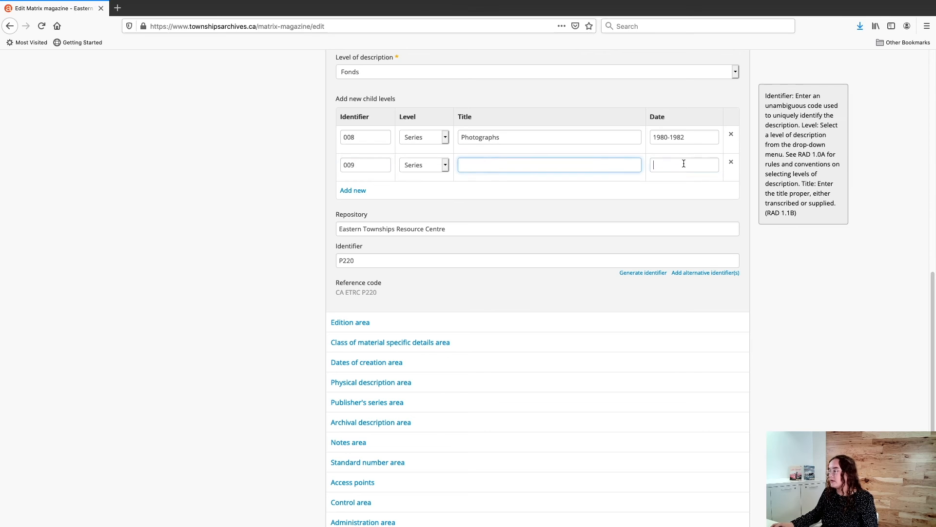
# Add four more blank Series rows to the new child levels below 009.
pyautogui.click(354, 190)
pyautogui.click(355, 218)
pyautogui.click(239, 244)
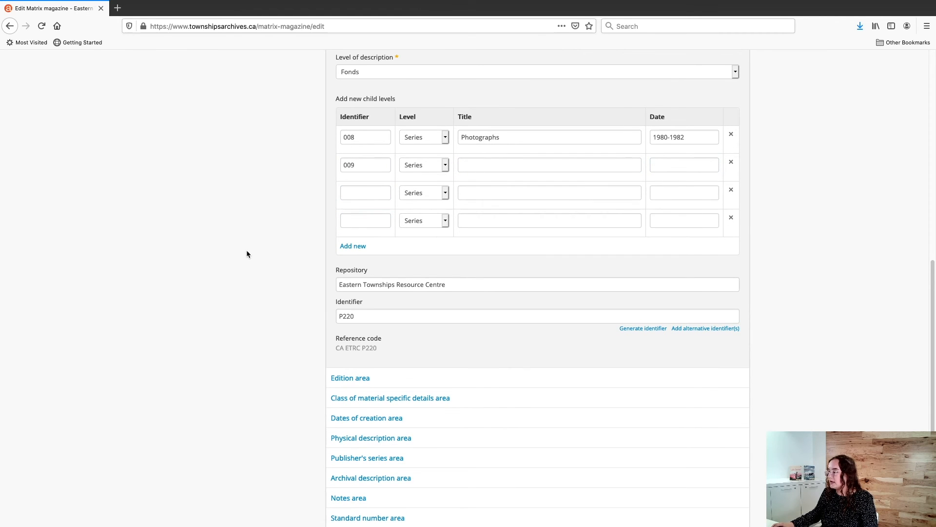
pyautogui.scroll(-5, 263, 266)
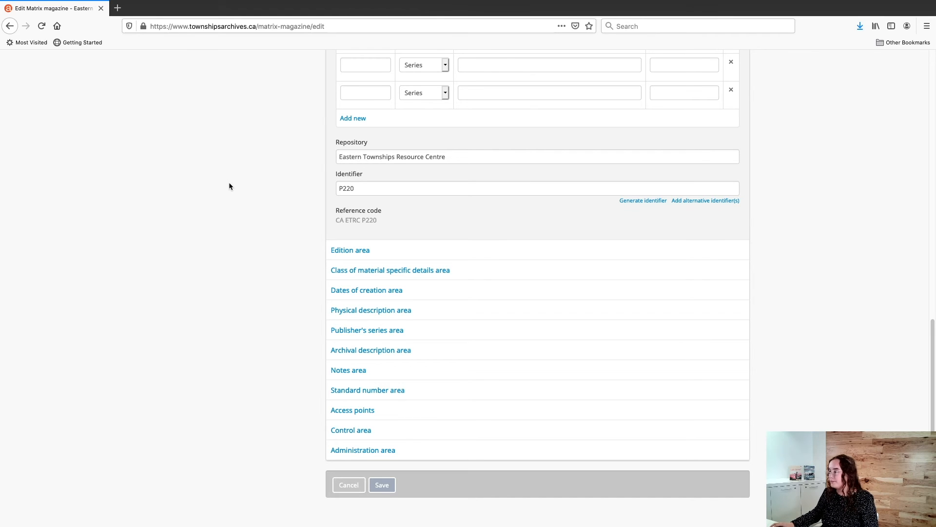
pyautogui.scroll(9, 230, 184)
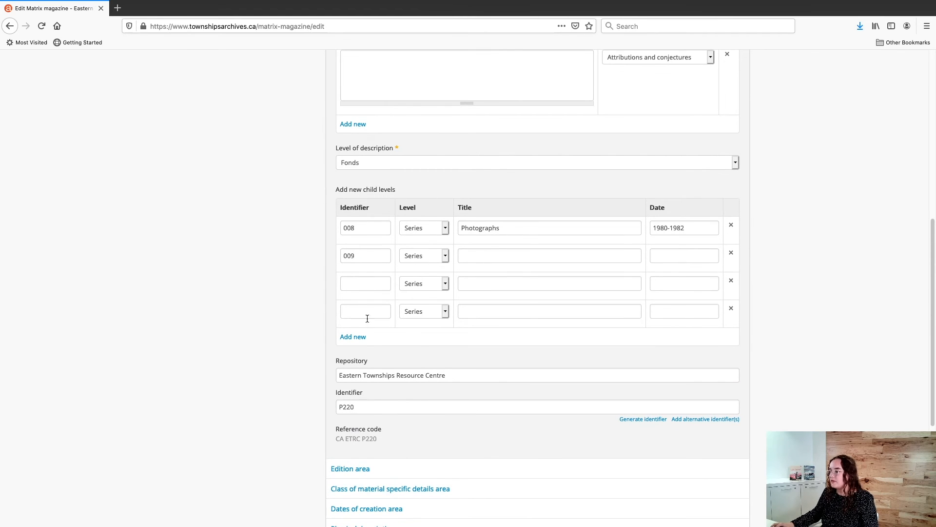
pyautogui.click(348, 337)
pyautogui.click(354, 365)
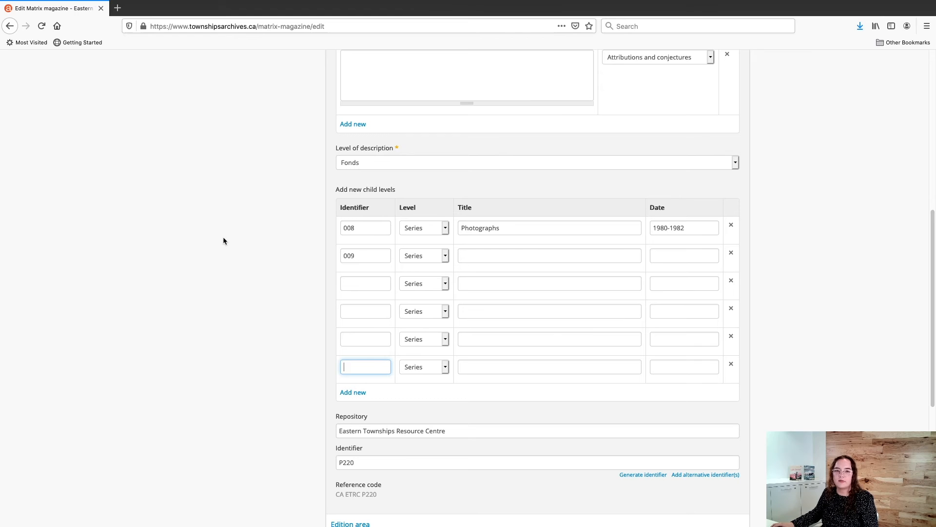
# Leave the fonds editing form and return to the lower part of the Matrix magazine description.
pyautogui.scroll(-5, 259, 271)
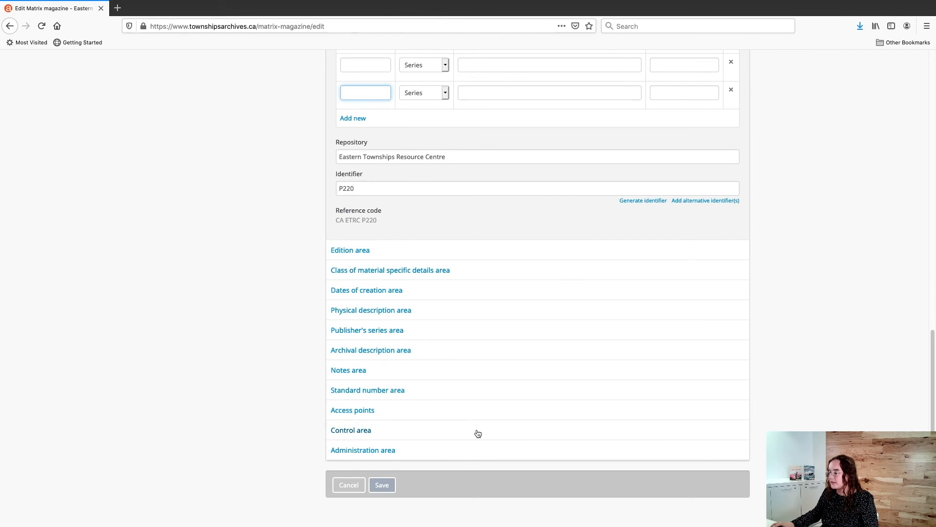
pyautogui.click(382, 486)
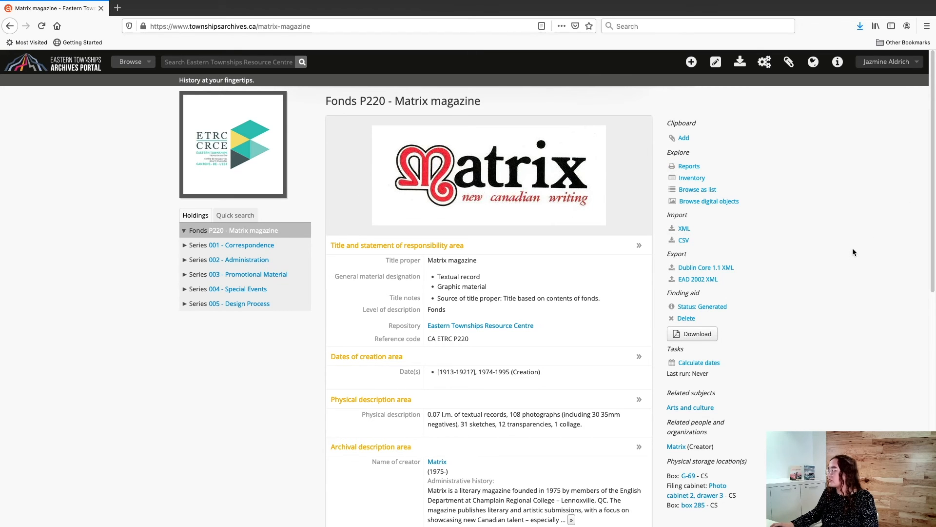
pyautogui.scroll(-7, 853, 249)
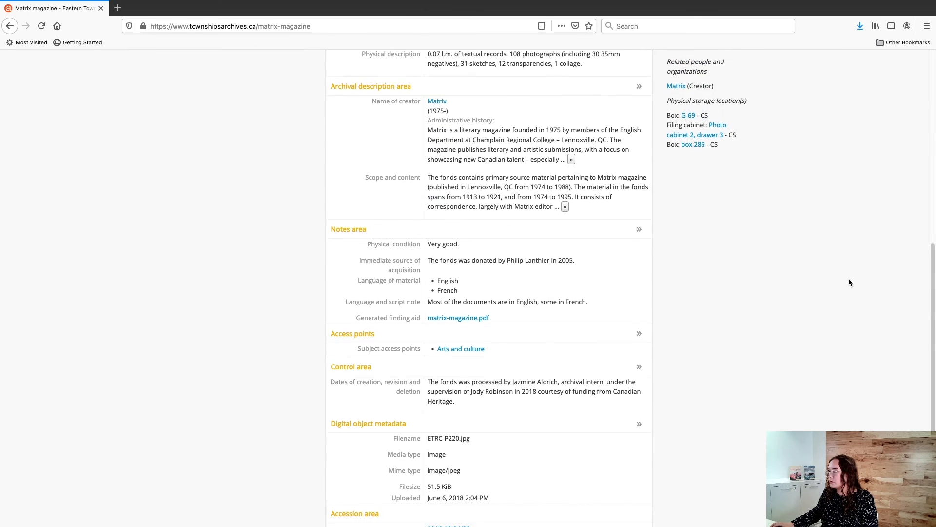
# Start a new child description under the Matrix magazine fonds and expand its title and statement of responsibility area.
pyautogui.scroll(-2, 849, 282)
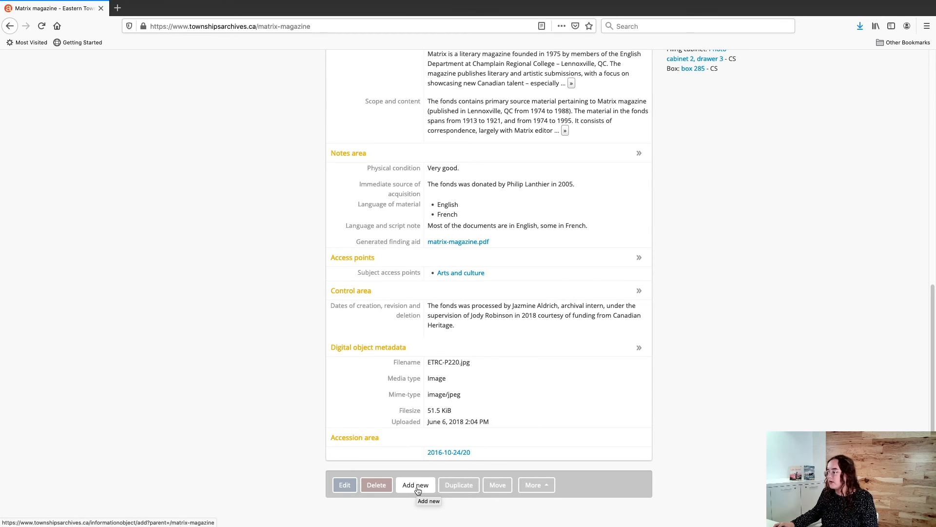
pyautogui.click(414, 484)
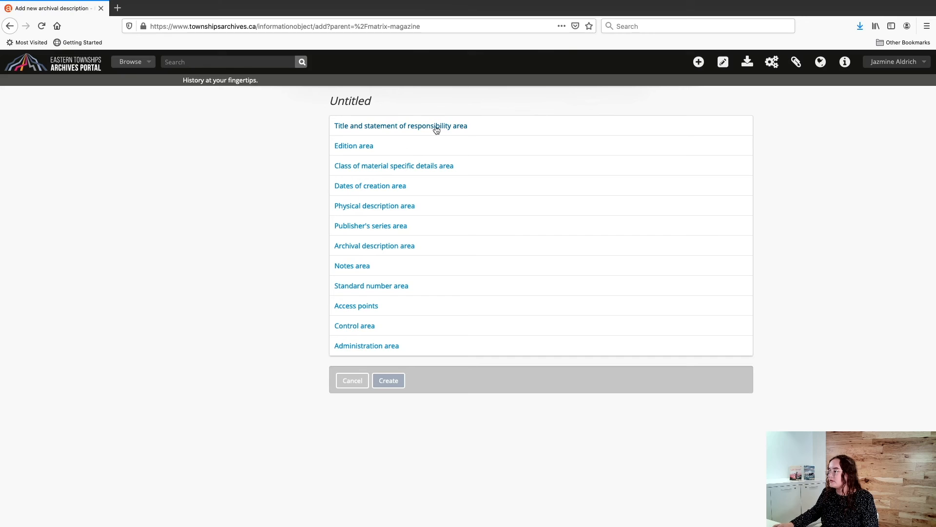
pyautogui.click(479, 129)
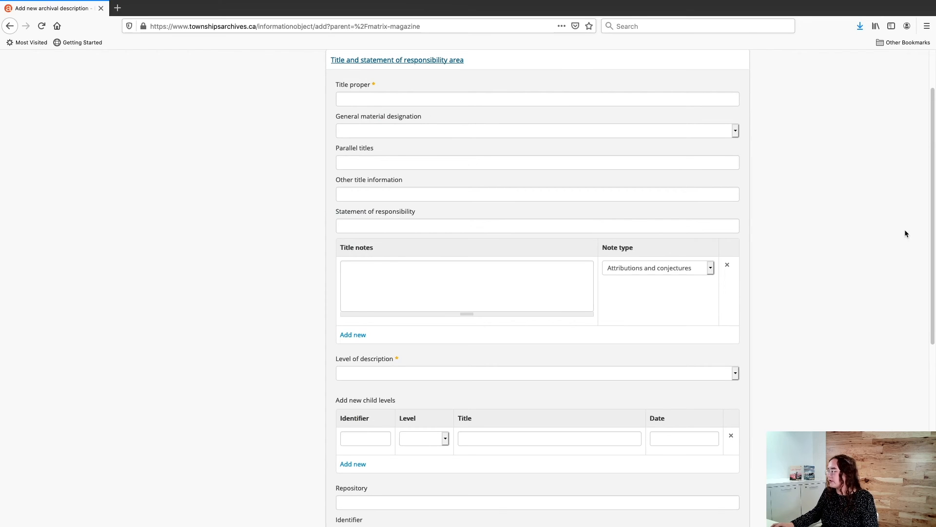
pyautogui.scroll(-1, 862, 287)
pyautogui.scroll(4, 862, 287)
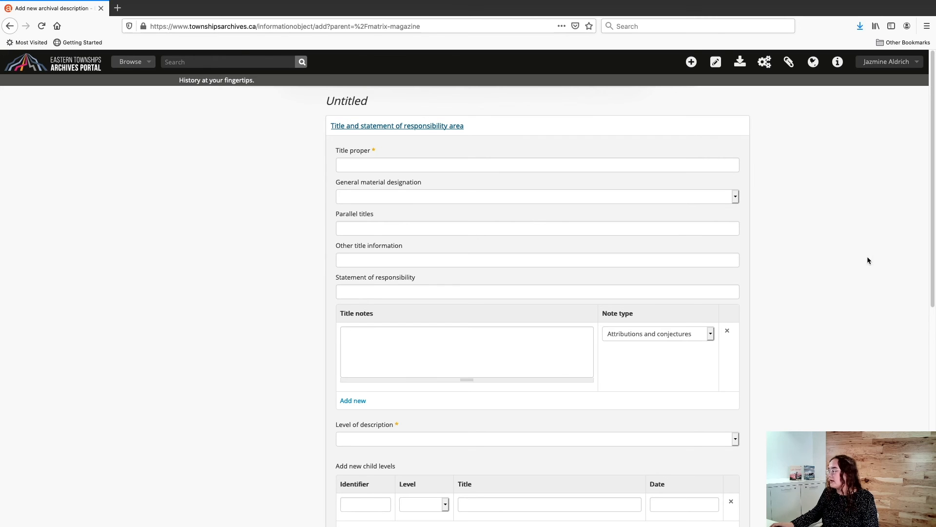
pyautogui.scroll(-1, 862, 265)
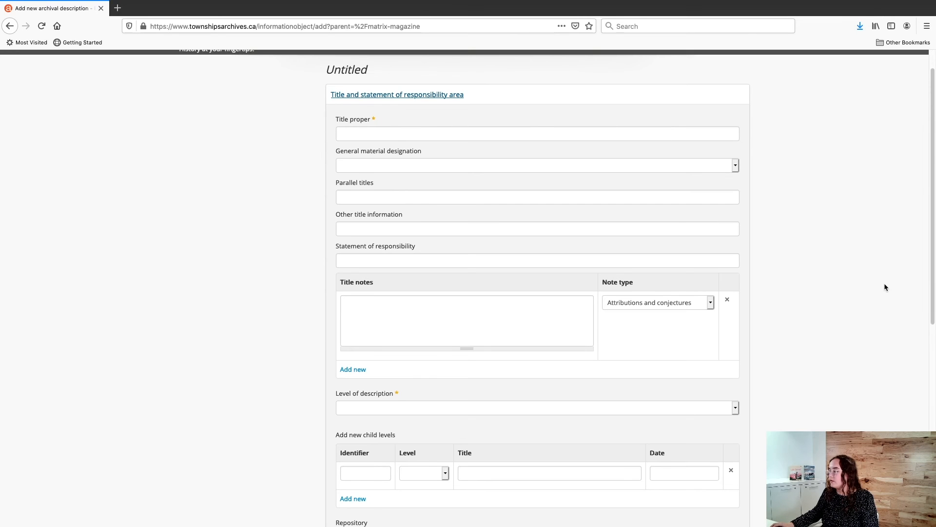
# Set the new child description's level of description to Series and look through the remaining areas of the form.
pyautogui.scroll(-5, 885, 282)
pyautogui.click(531, 255)
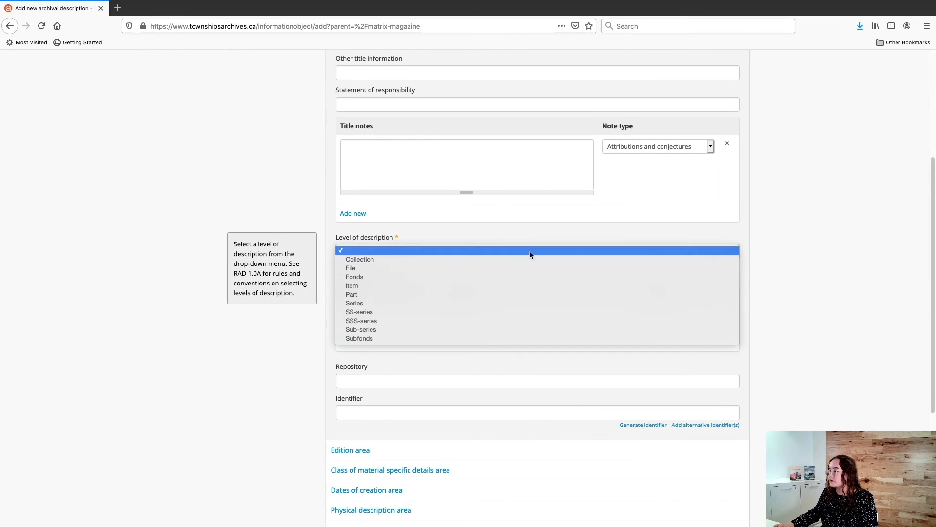
pyautogui.click(399, 303)
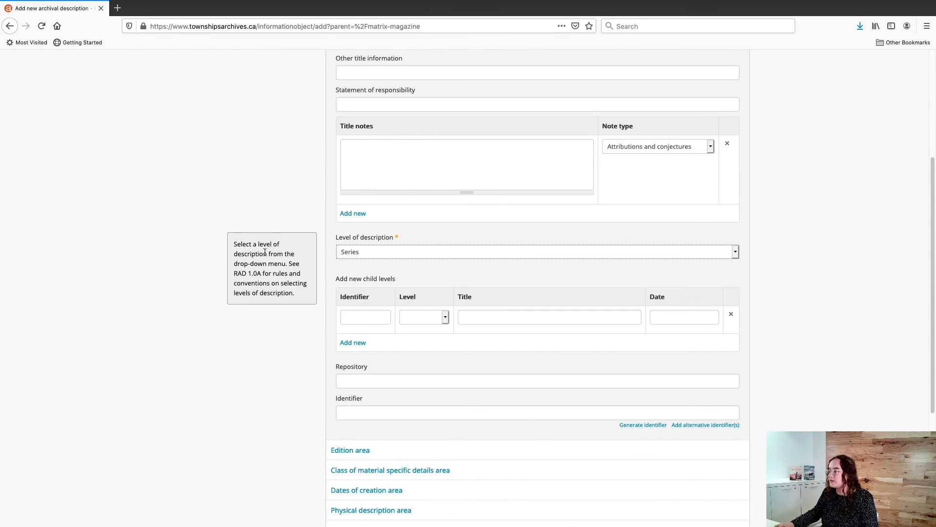
pyautogui.click(808, 281)
pyautogui.scroll(-5, 865, 303)
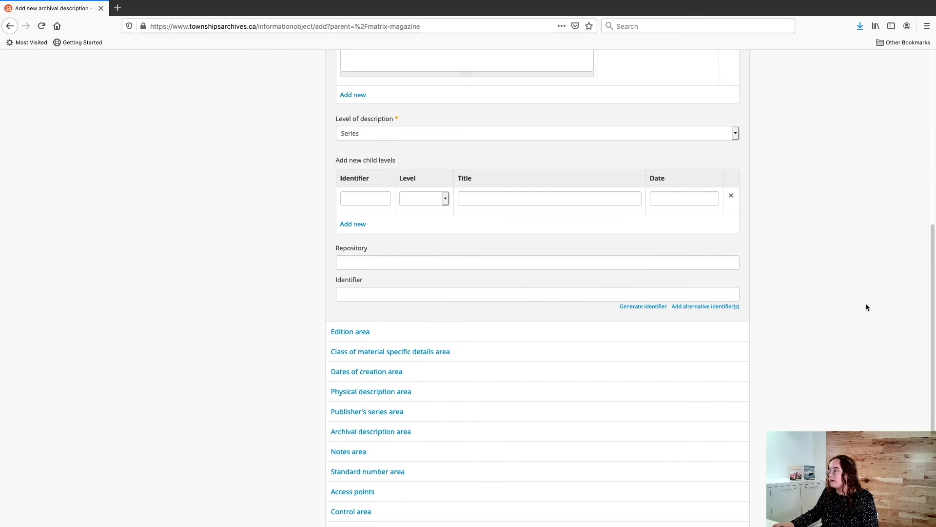
pyautogui.scroll(-2, 866, 306)
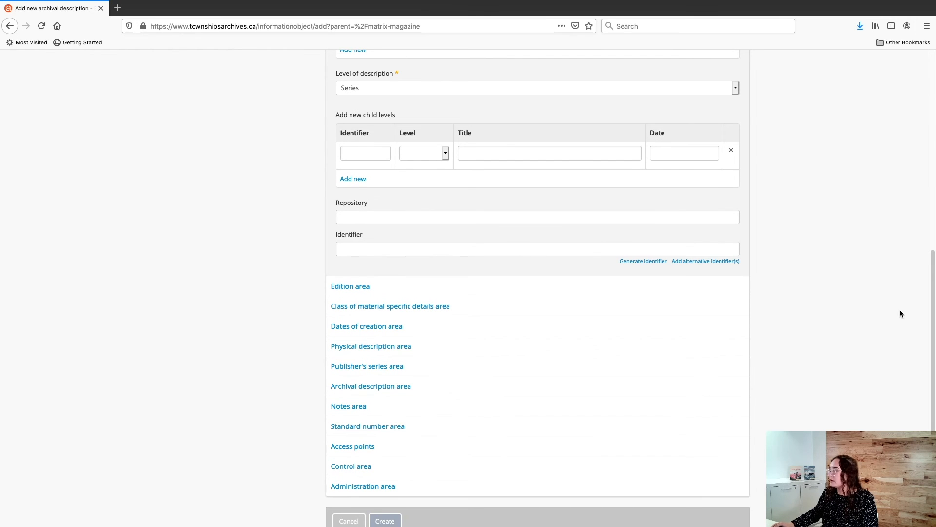
pyautogui.scroll(-2, 856, 322)
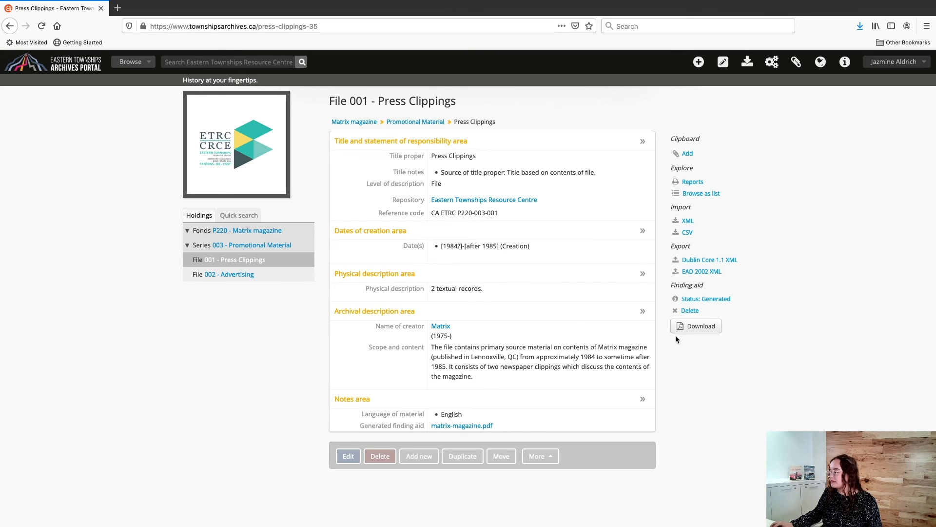
# Start moving the Press Clippings file and search the possible destinations by the name of the P006 fonds' creator.
pyautogui.click(503, 457)
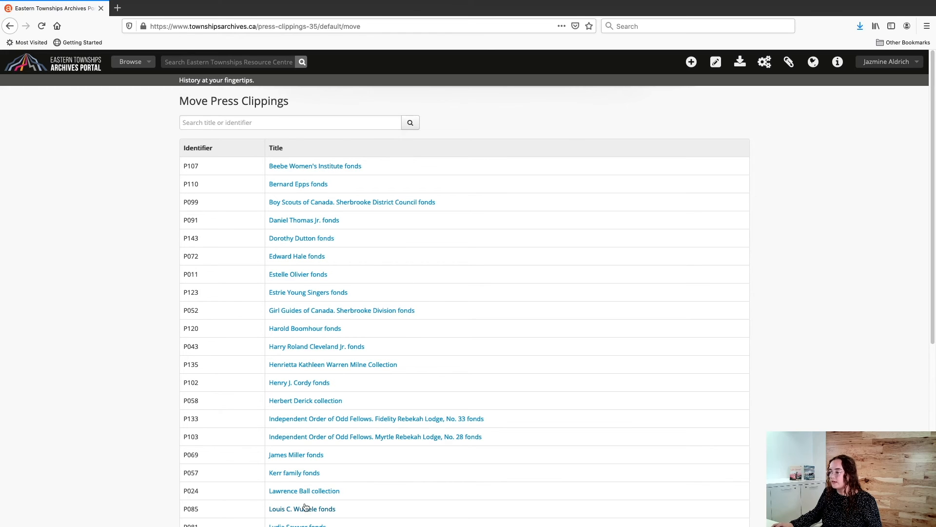
pyautogui.scroll(-1, 324, 219)
pyautogui.scroll(1, 326, 201)
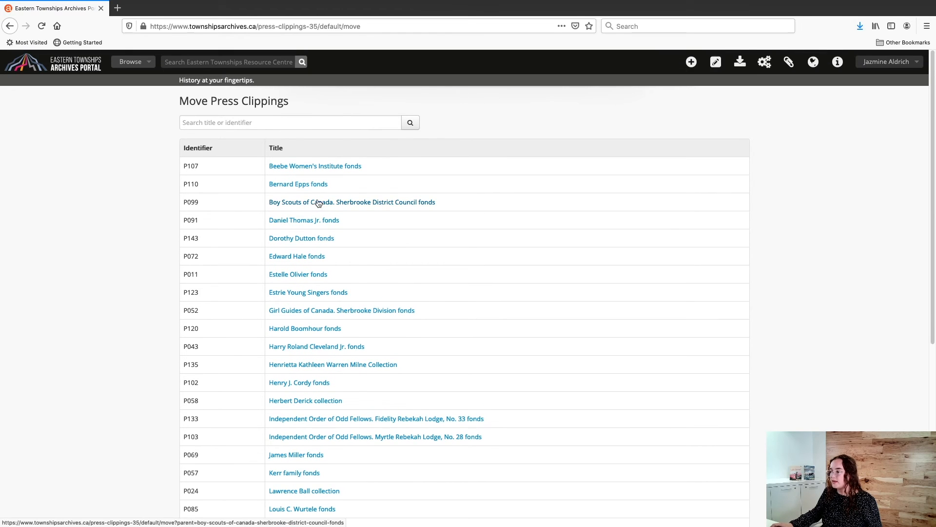
pyautogui.click(276, 122)
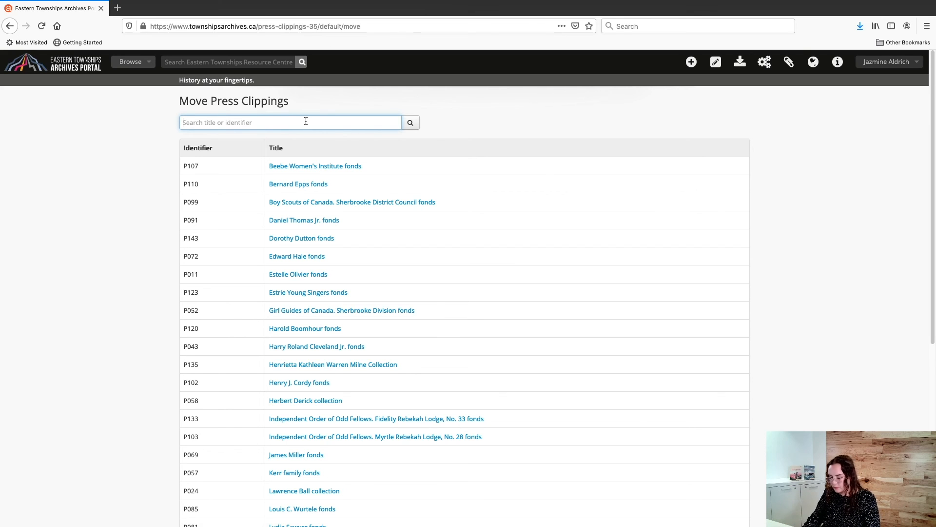
pyautogui.write('minnie bowen')
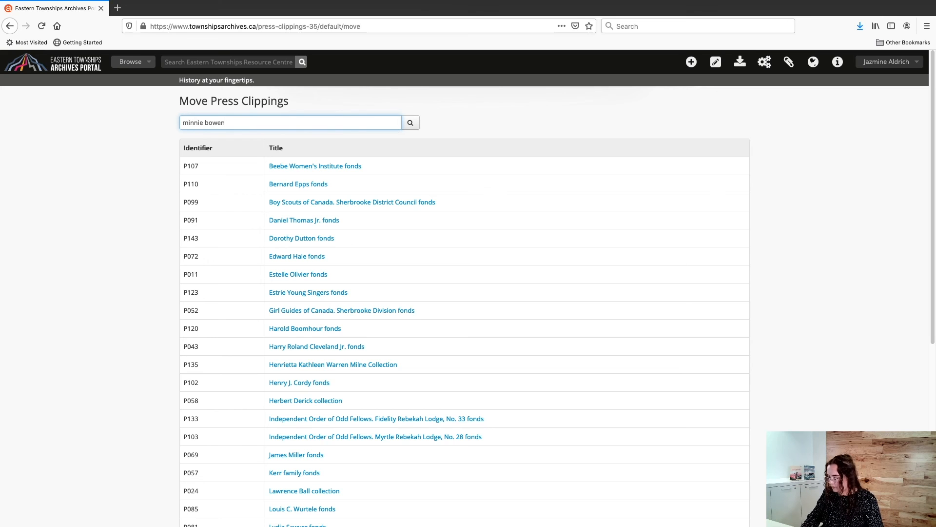
pyautogui.press('Return')
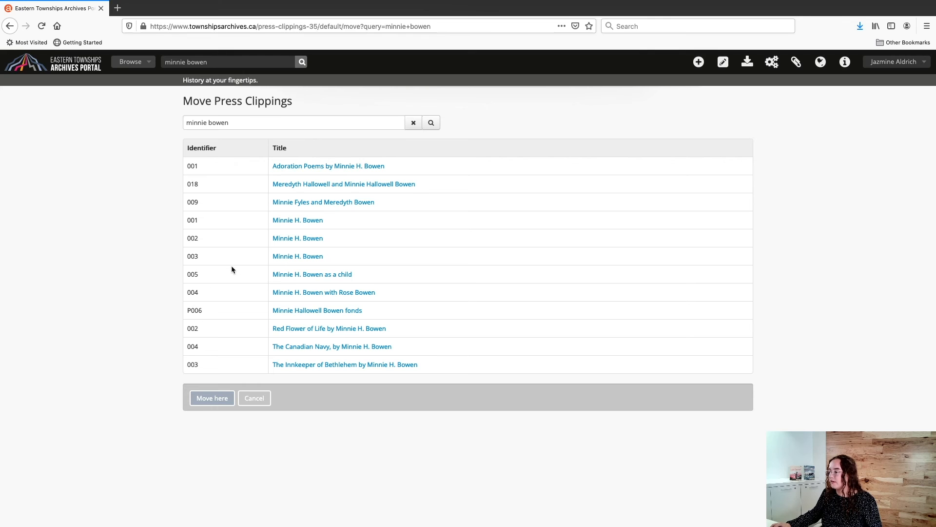
# Browse the P006 fonds and its Miscellaneous series as destinations for Press Clippings, returning to the fonds level.
pyautogui.moveTo(188, 311); pyautogui.dragTo(202, 312)
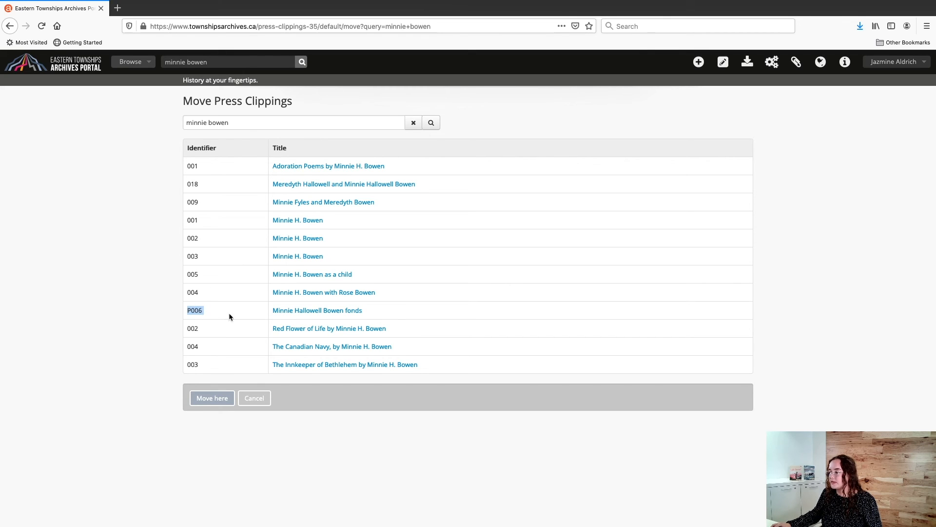
pyautogui.click(388, 315)
pyautogui.moveTo(367, 314); pyautogui.dragTo(345, 313)
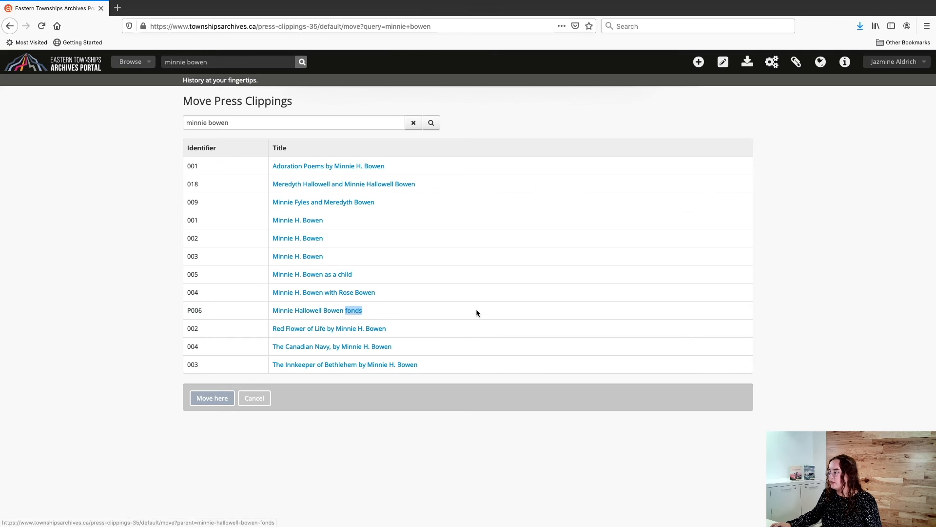
pyautogui.click(794, 311)
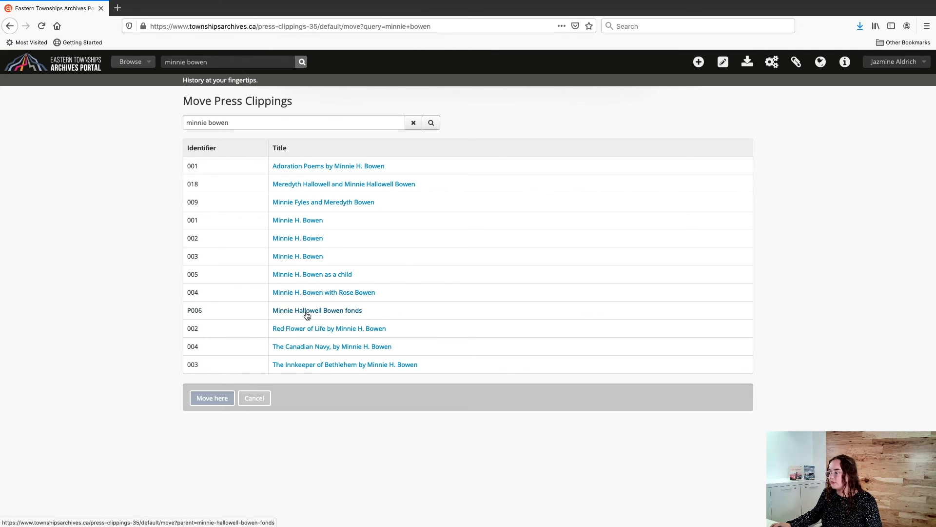
pyautogui.click(301, 315)
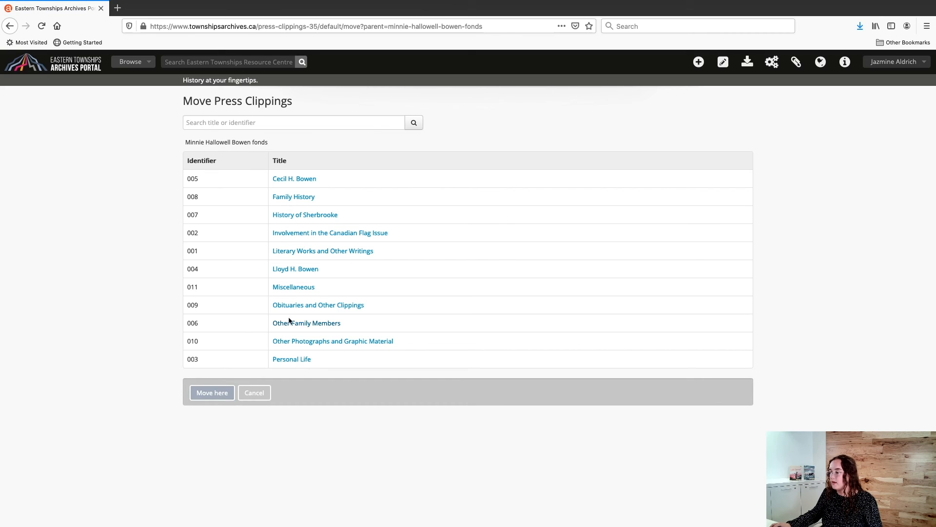
pyautogui.click(295, 287)
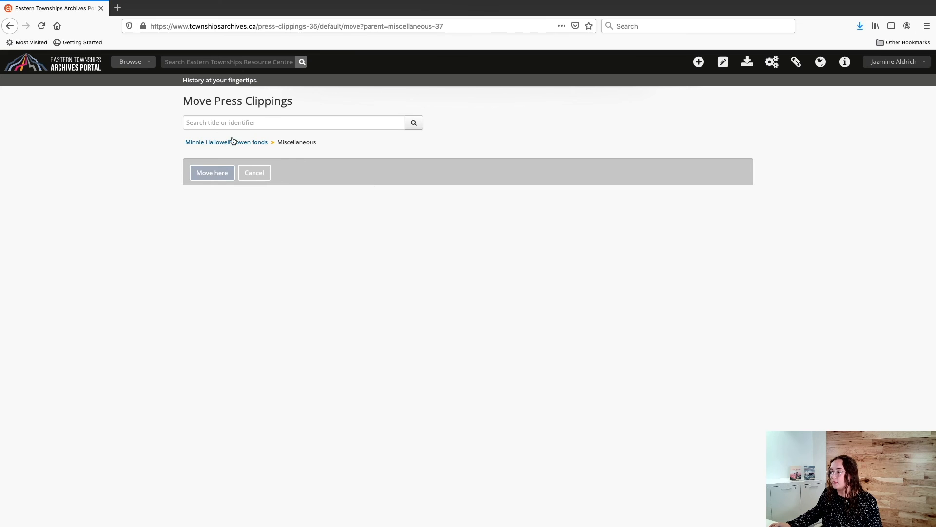
pyautogui.click(244, 142)
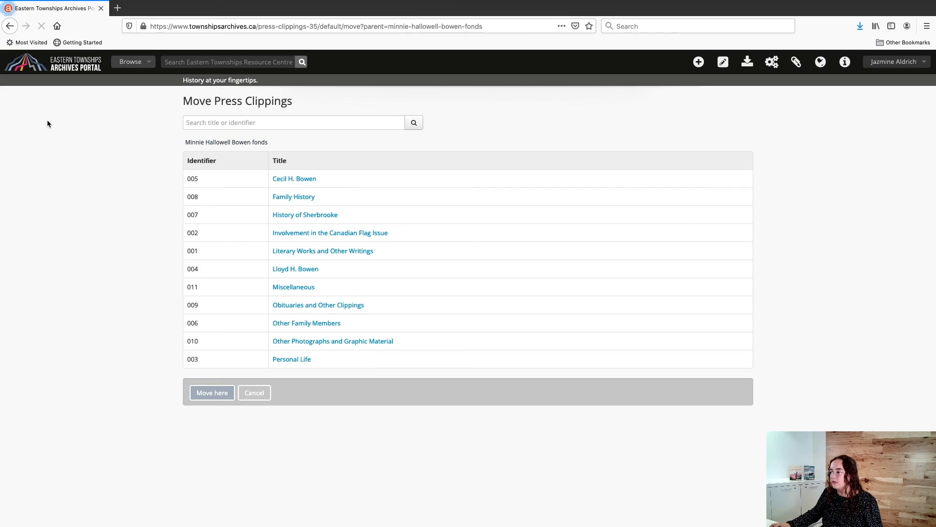
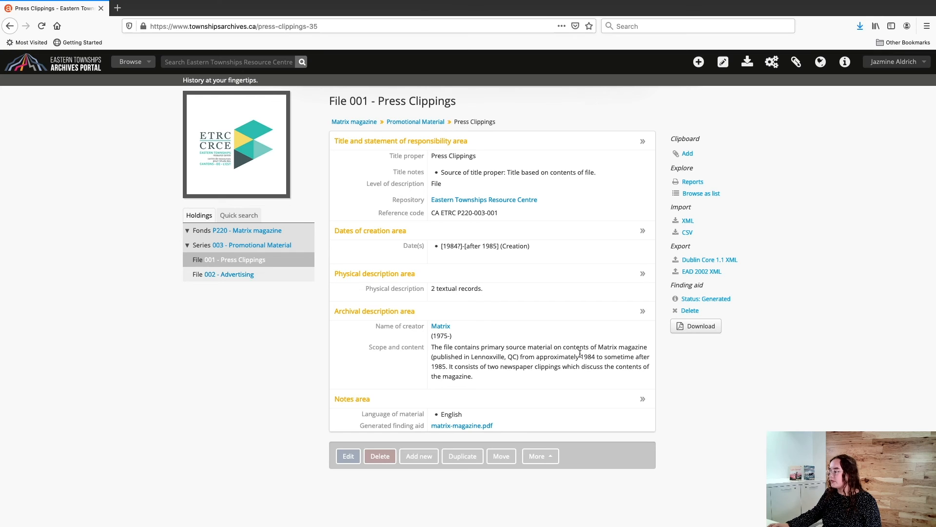
# Open the form for linking a digital object to Press Clippings, select Adding_Metadata_Windows.pptx as the upload file and cancel the choice.
pyautogui.click(546, 460)
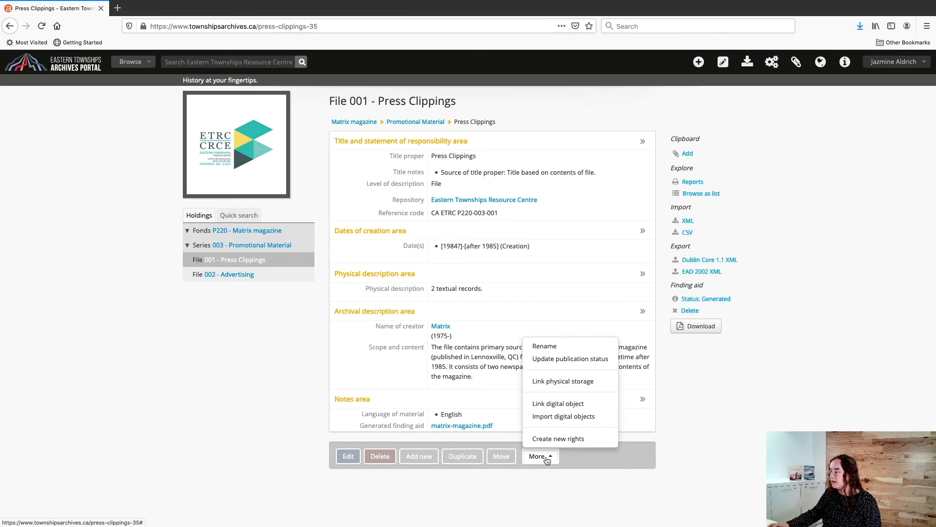
pyautogui.click(561, 405)
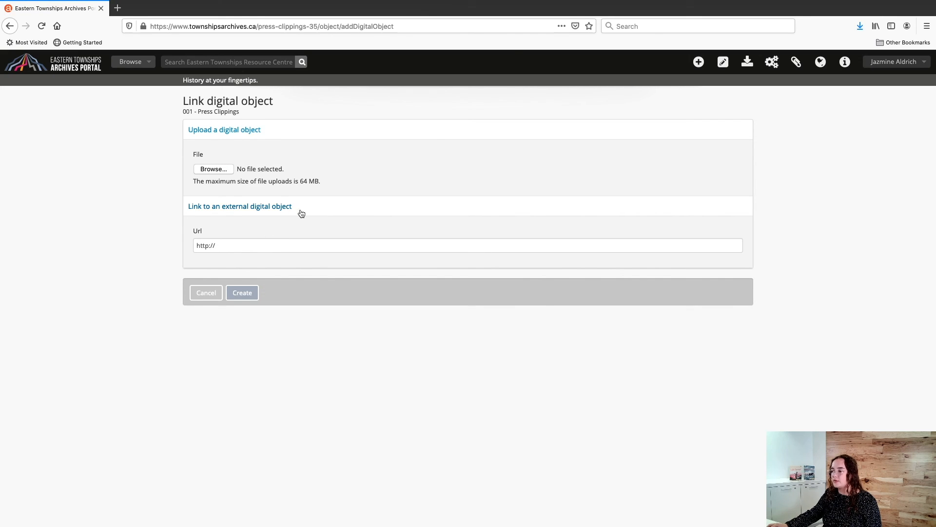
pyautogui.click(234, 248)
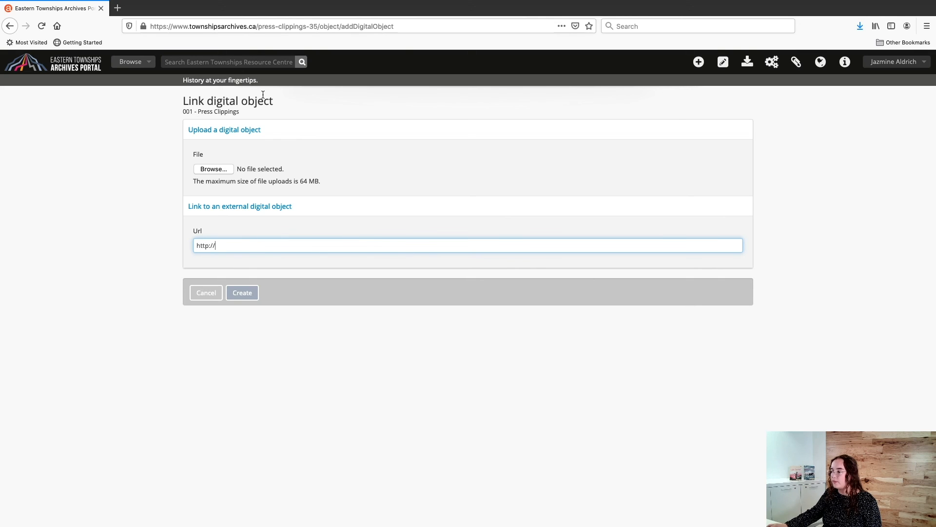
pyautogui.click(213, 171)
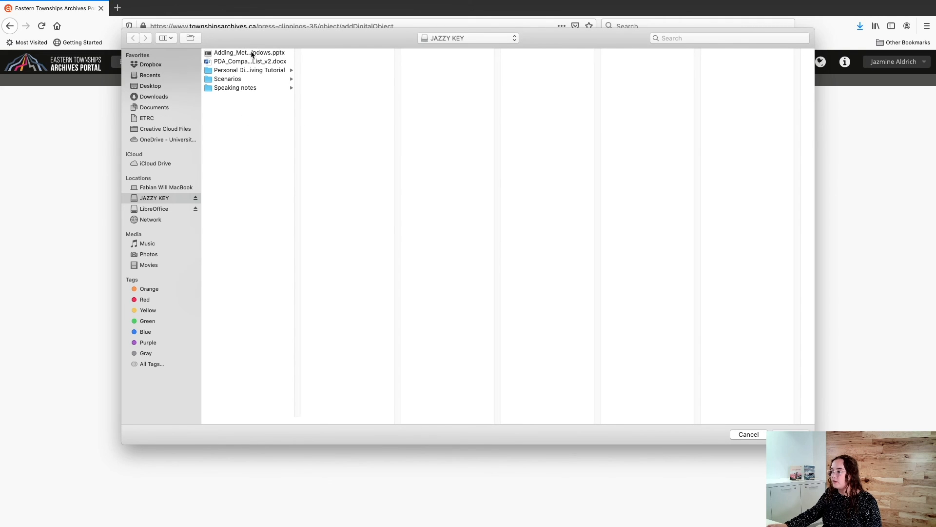
pyautogui.click(230, 55)
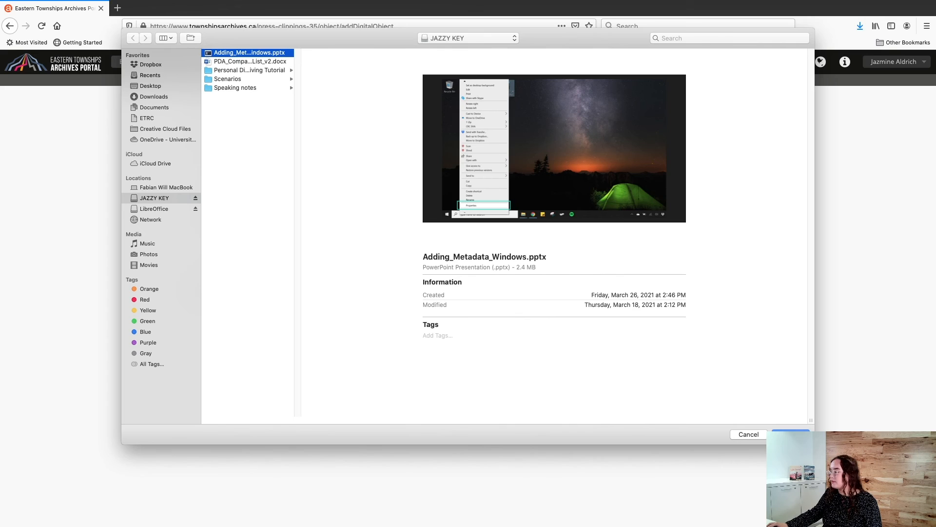
pyautogui.click(742, 435)
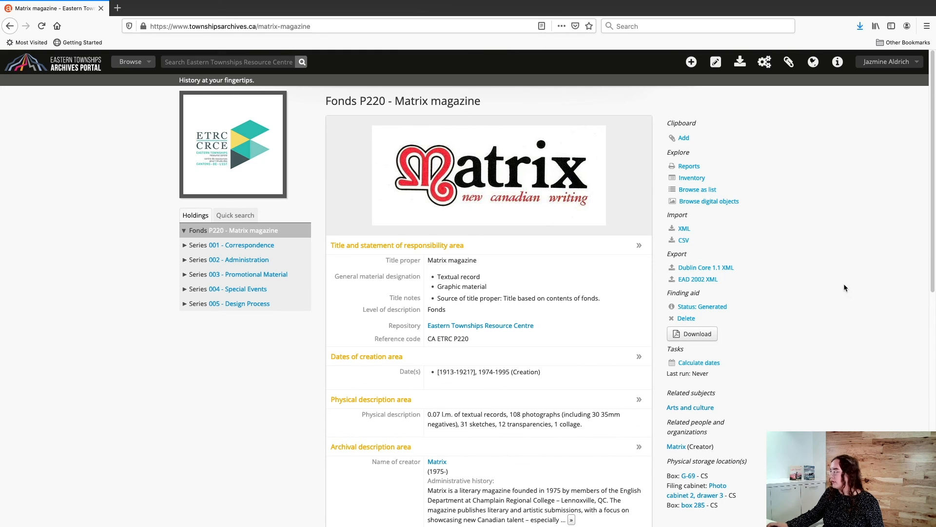
# Open the rename form for the Matrix magazine fonds.
pyautogui.scroll(-10, 844, 287)
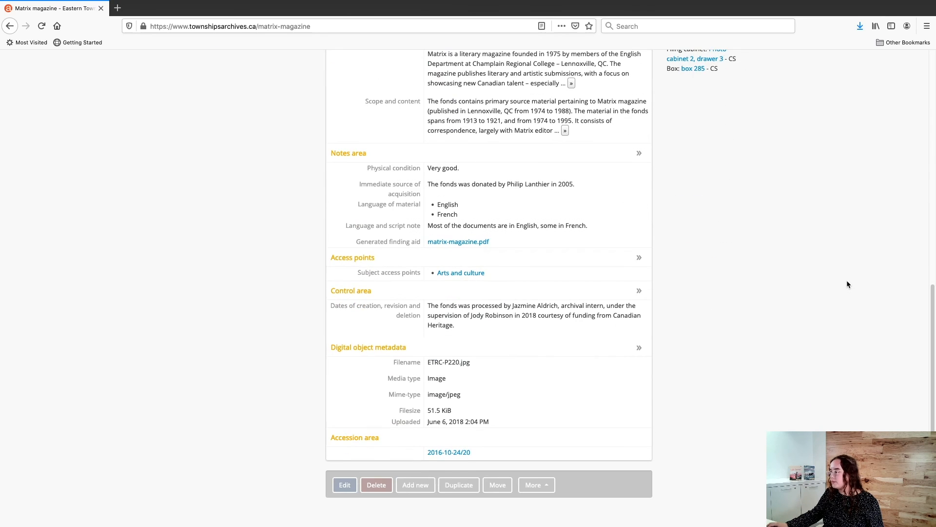
pyautogui.click(536, 486)
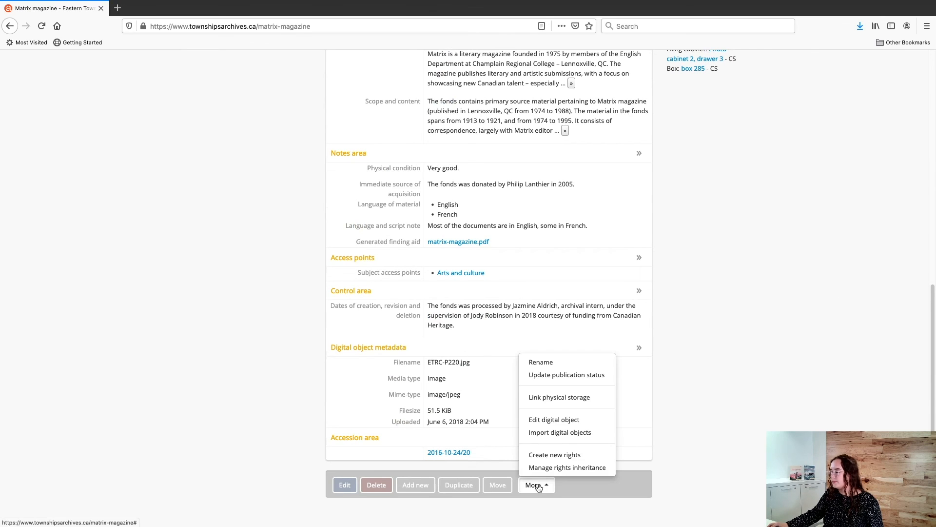
pyautogui.click(553, 367)
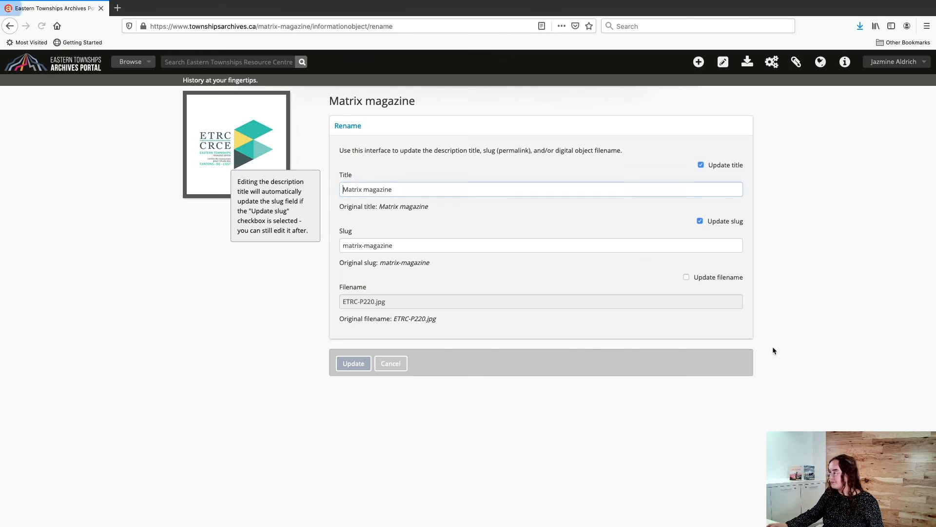
pyautogui.click(821, 204)
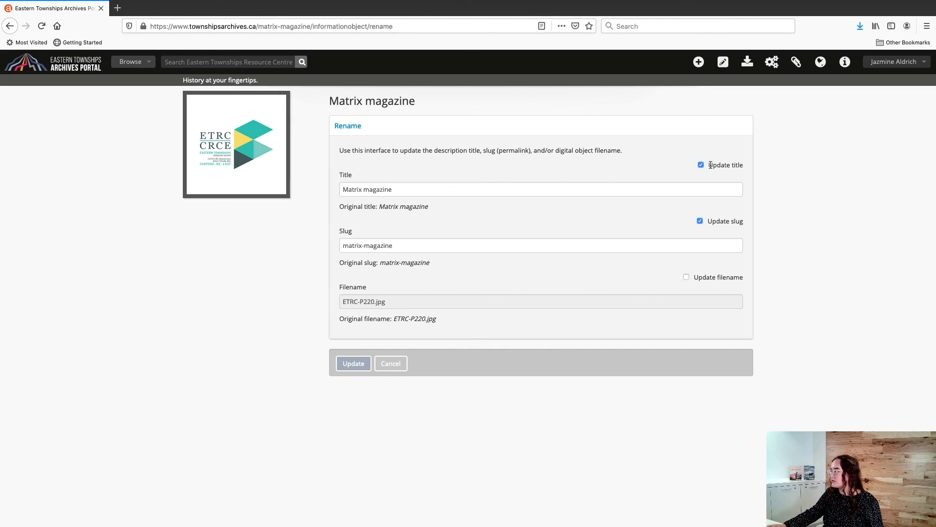
# Toggle the slug and title update options off and on again, and enable updating the filename.
pyautogui.click(700, 221)
pyautogui.click(701, 221)
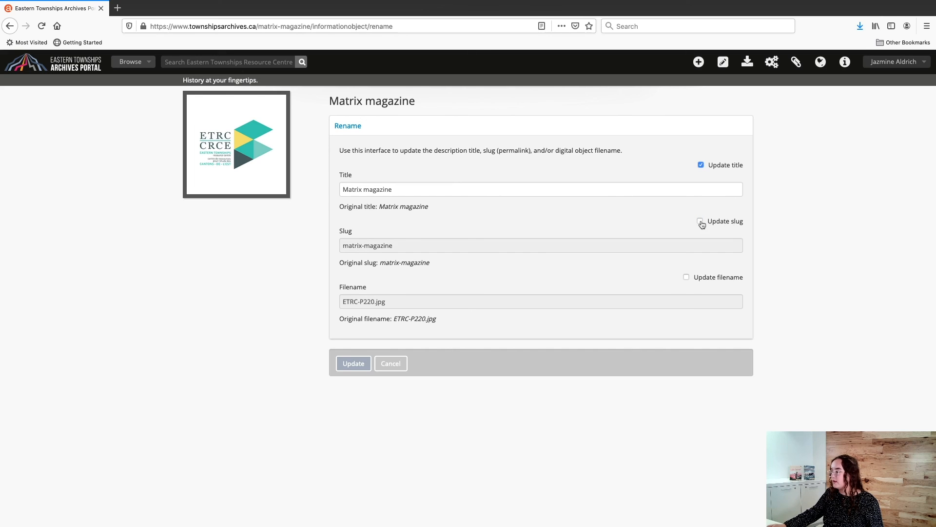
pyautogui.click(701, 164)
pyautogui.click(700, 166)
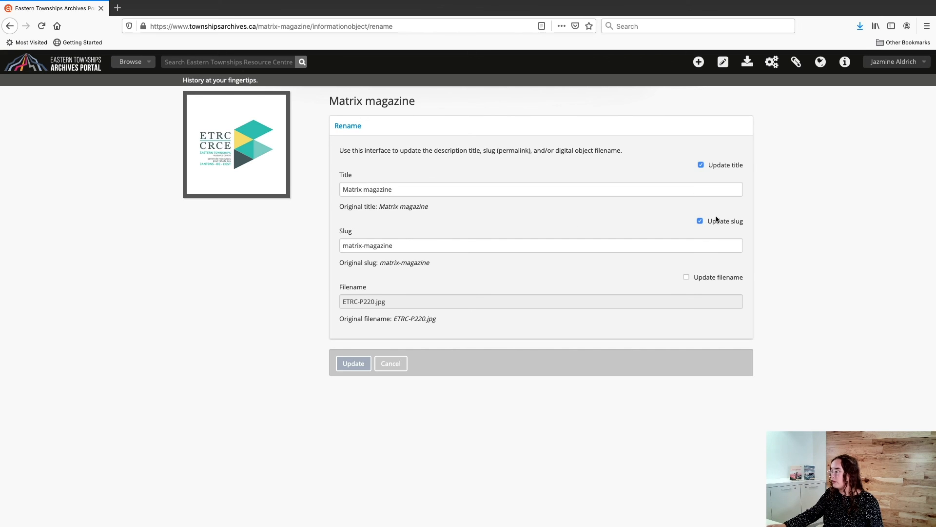
pyautogui.click(686, 277)
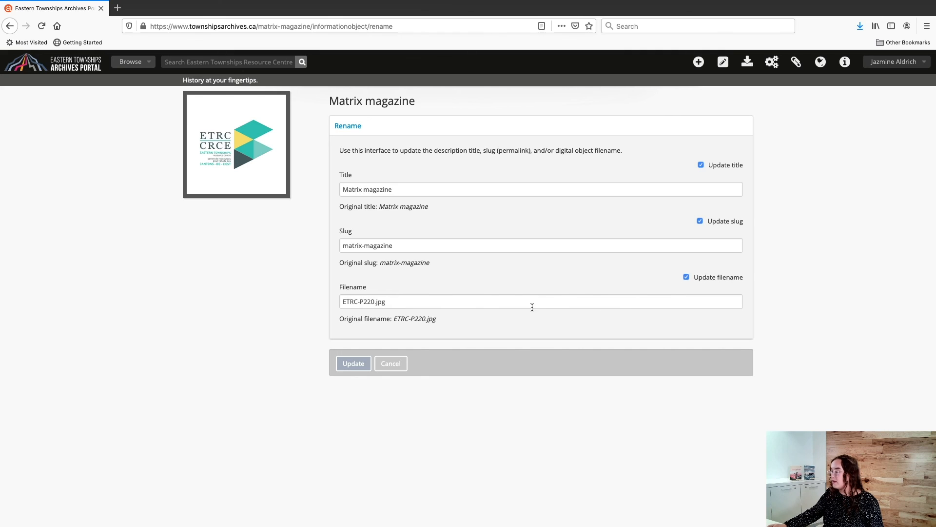
# Turn off the filename update option and open the publication status form for the Matrix magazine fonds.
pyautogui.click(686, 277)
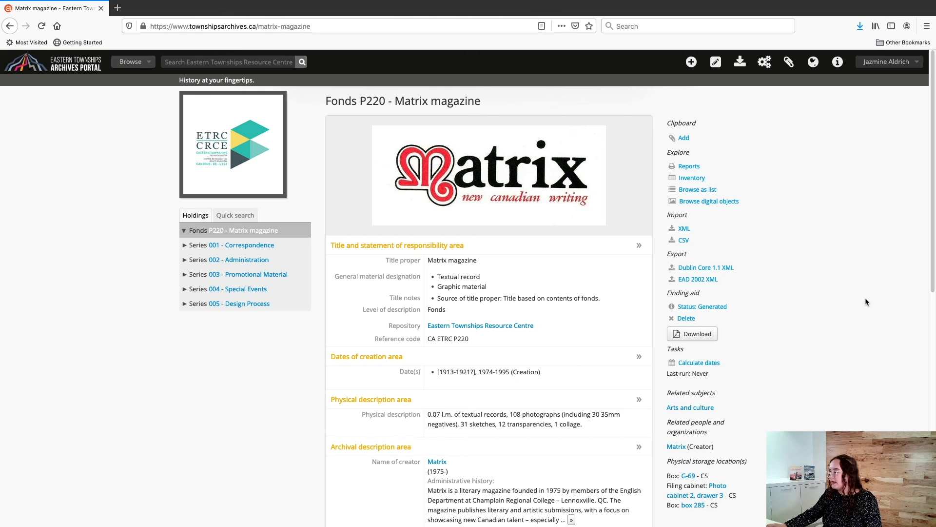
pyautogui.scroll(-3, 860, 308)
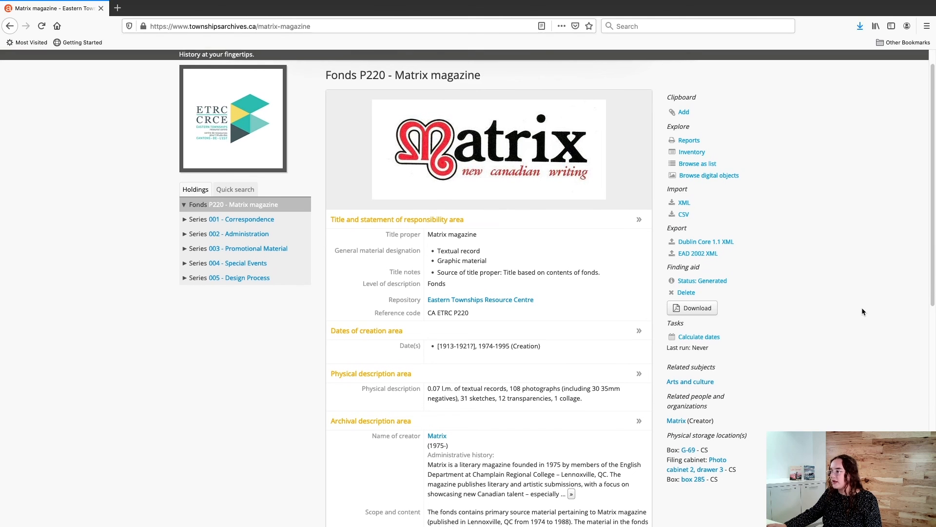
pyautogui.scroll(-10, 861, 309)
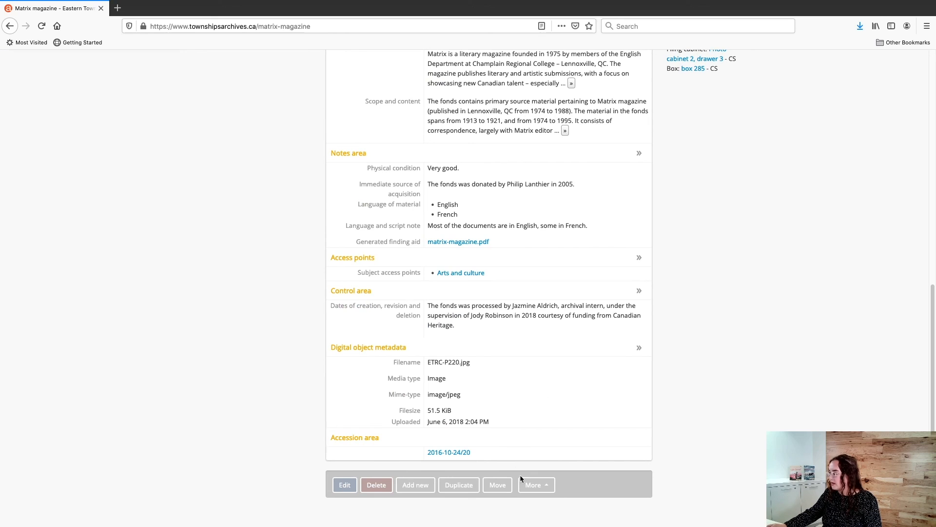
pyautogui.click(532, 487)
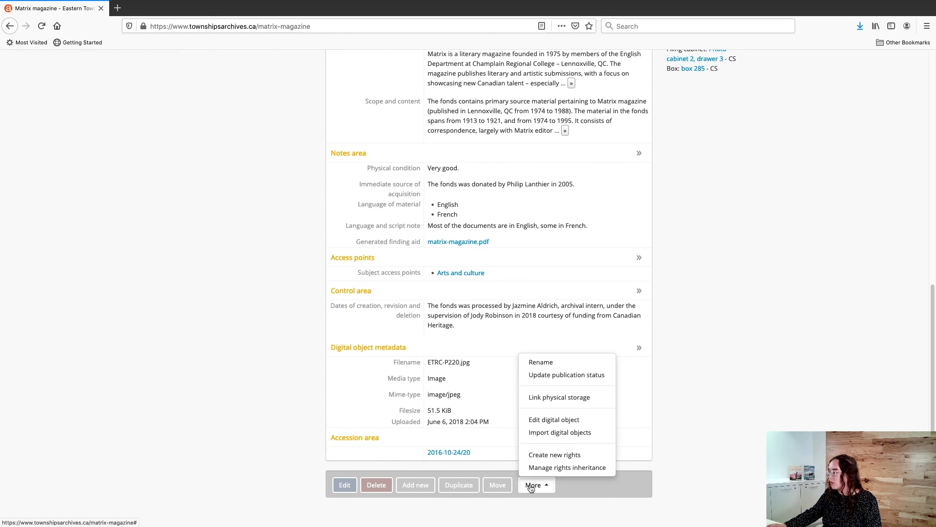
pyautogui.click(581, 374)
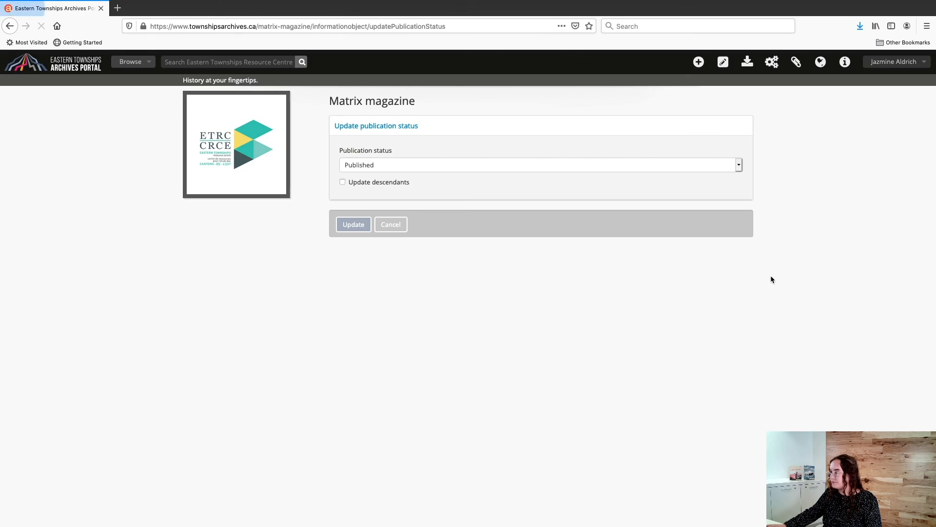
# Review the publication status options for the Matrix magazine fonds, switching the selection to Draft and back to Published.
pyautogui.click(416, 166)
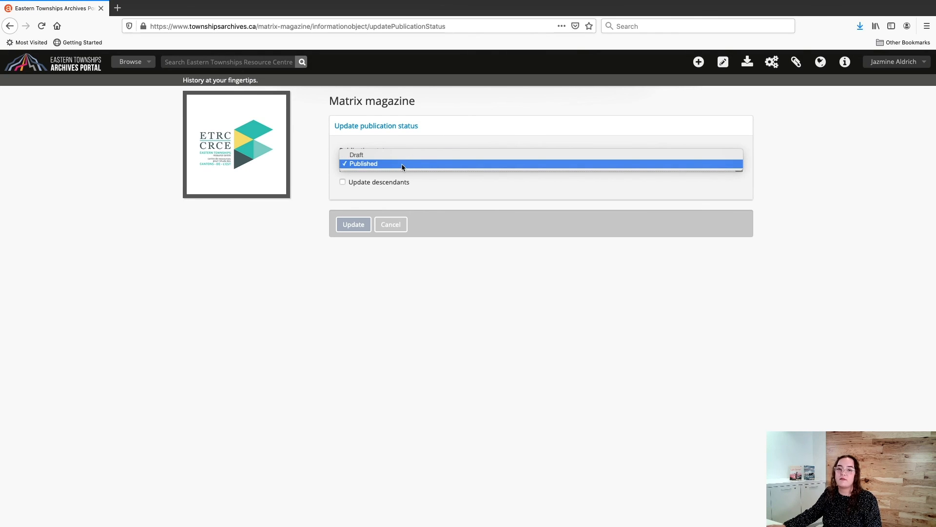
pyautogui.click(807, 161)
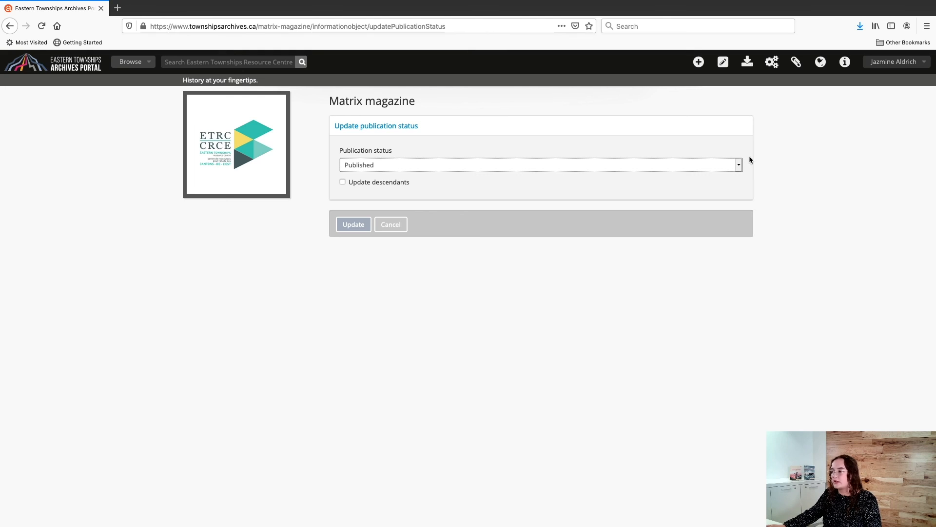
pyautogui.click(430, 165)
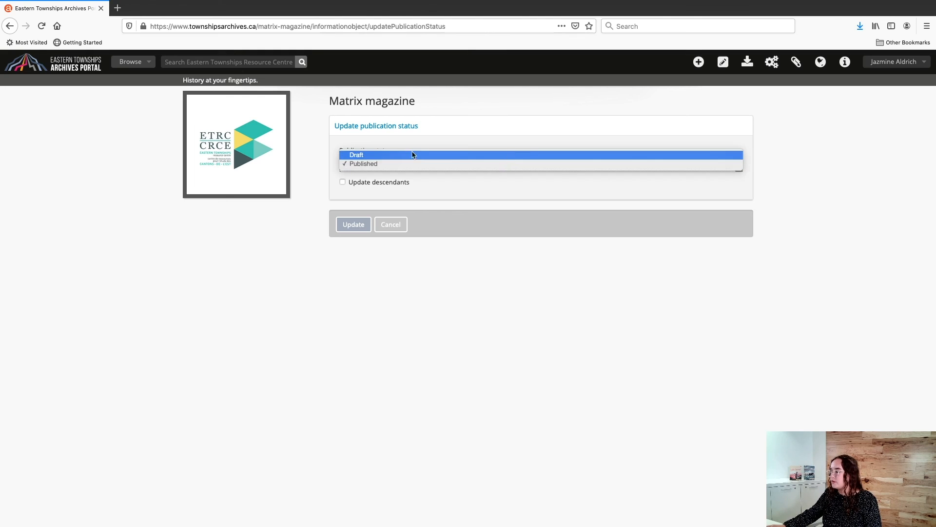
pyautogui.click(379, 155)
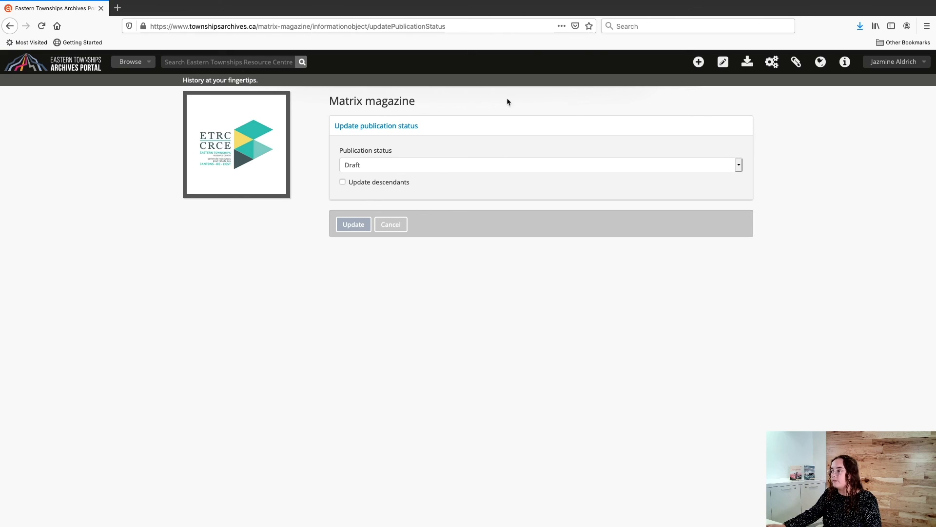
pyautogui.click(452, 166)
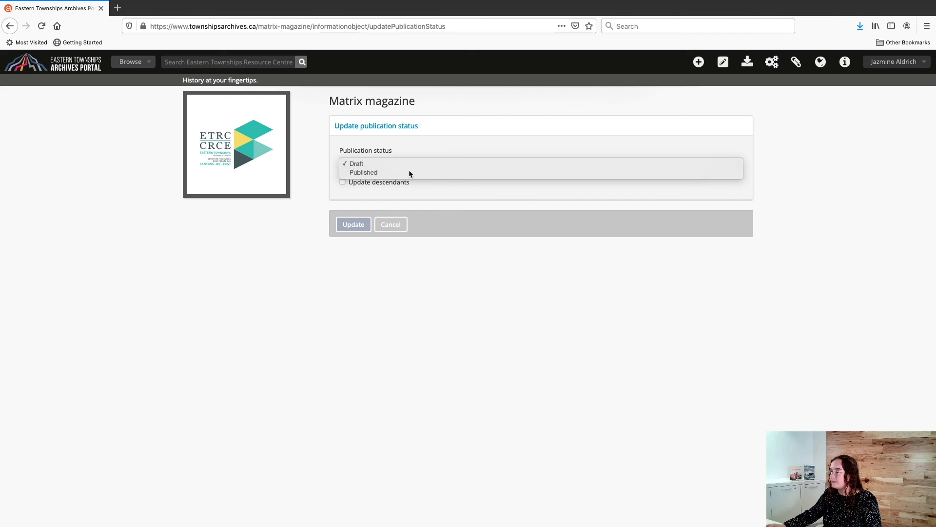
pyautogui.click(410, 172)
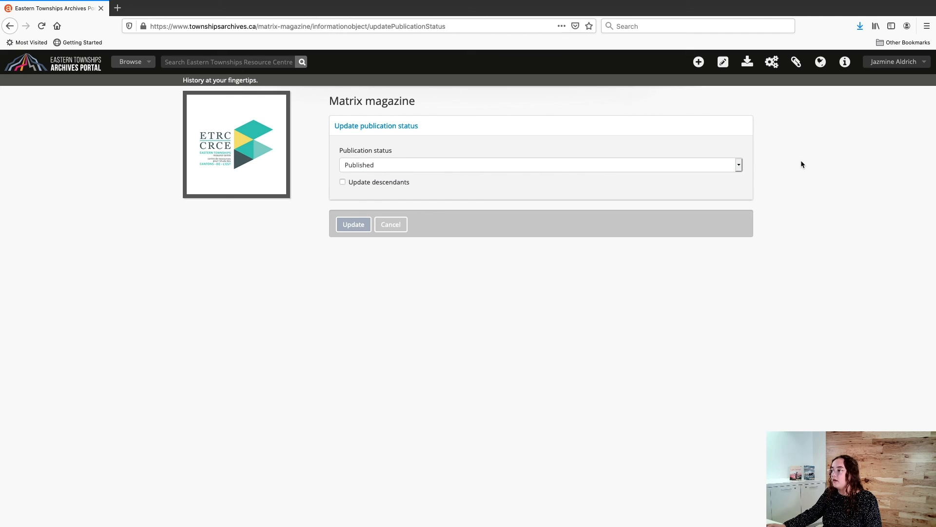